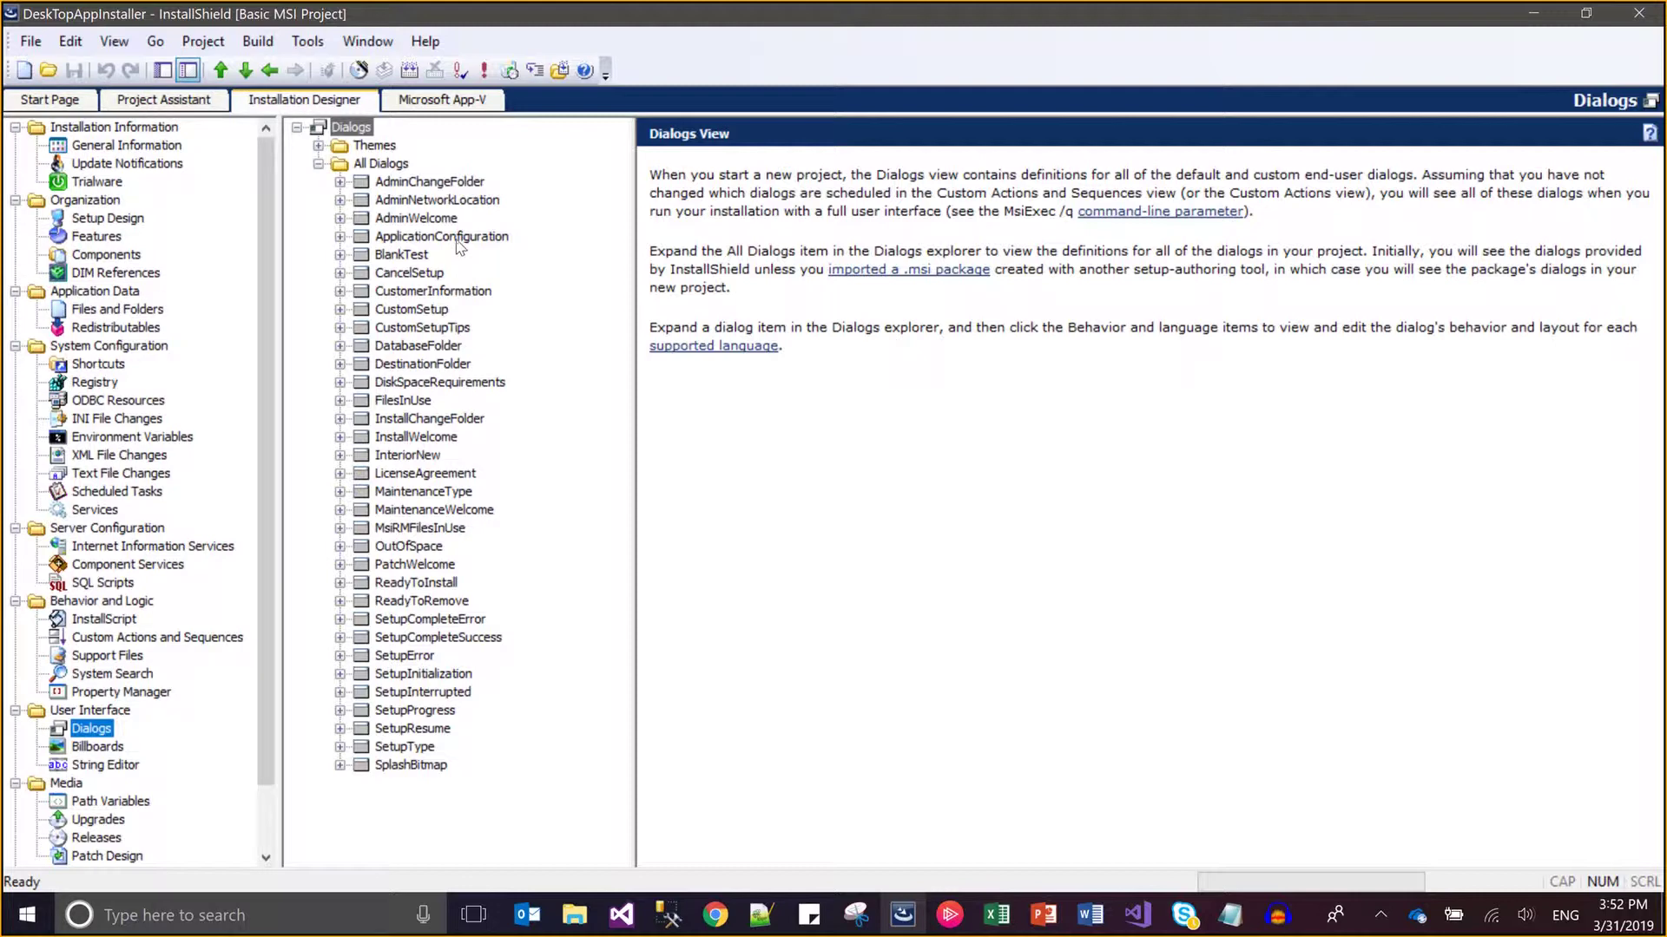
Open the ApplicationConfiguration dialog's behavior and review the Back button's subscriptions, conditions and events
click(458, 243)
double_click(458, 243)
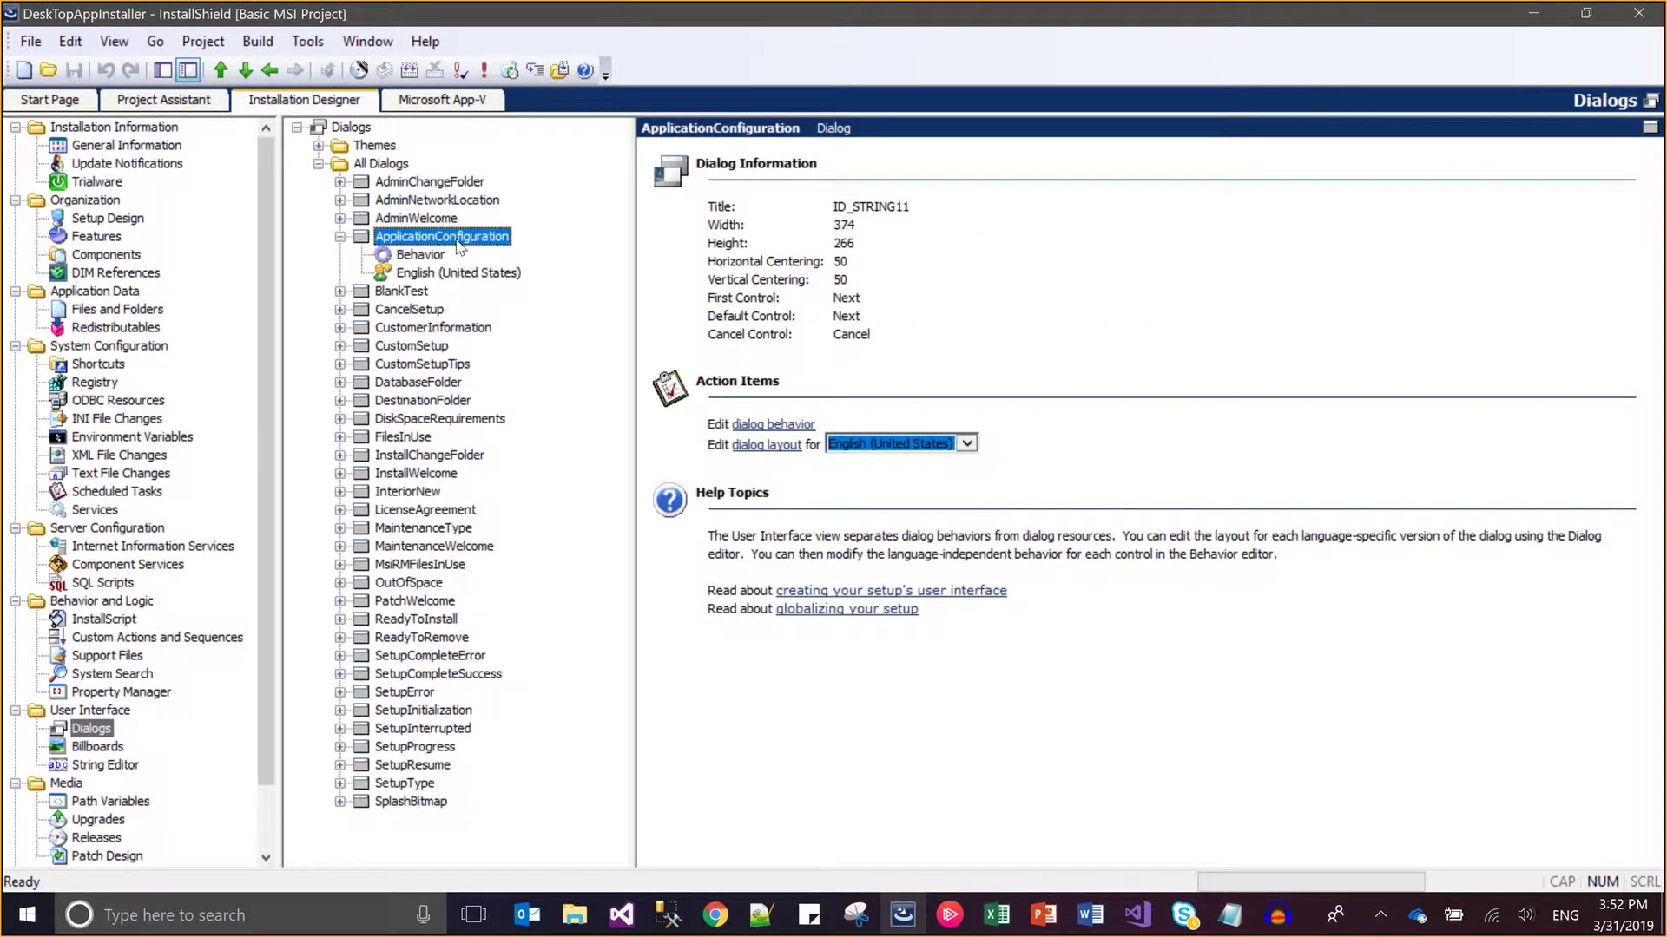
key(Down)
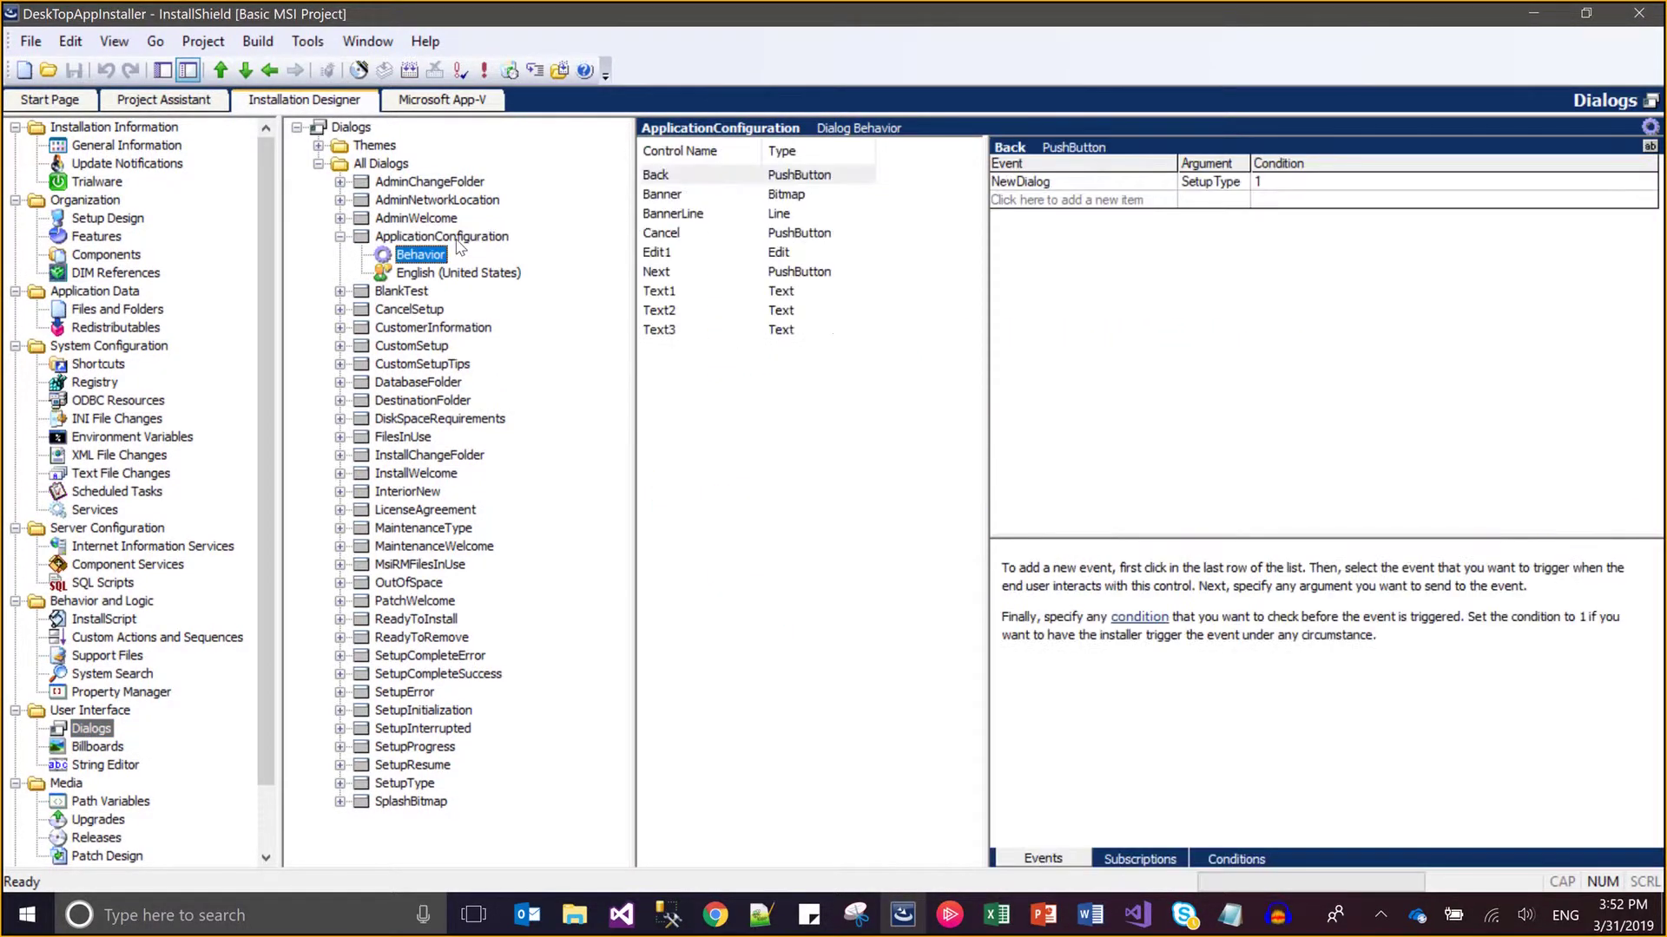
click(1107, 859)
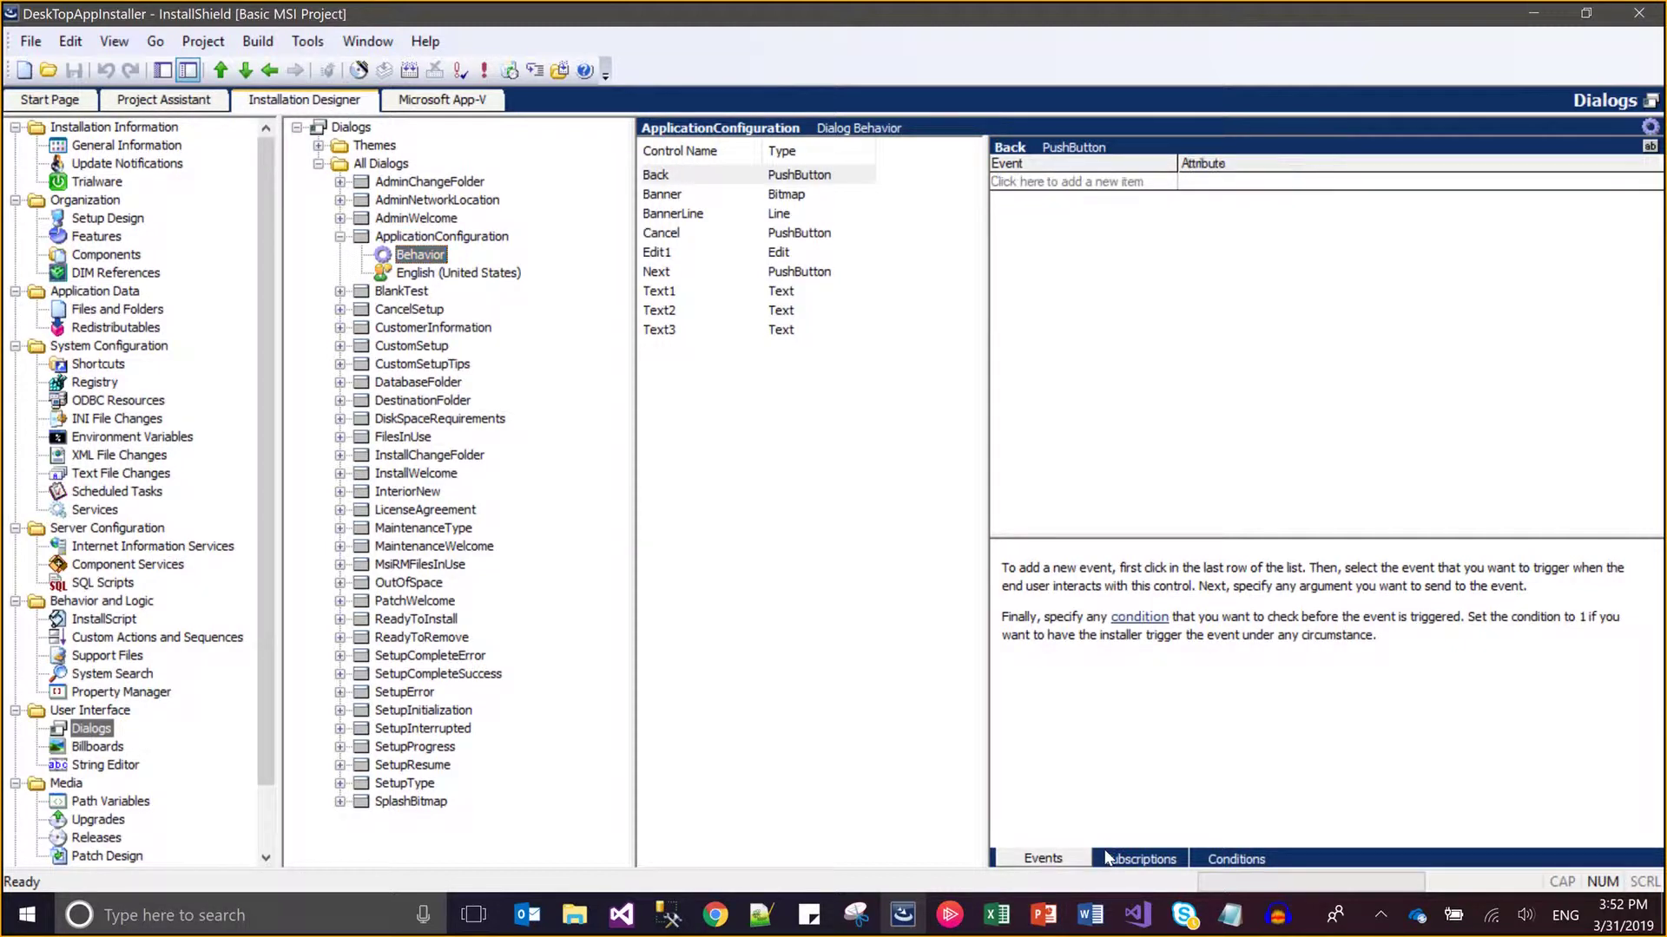
click(1216, 860)
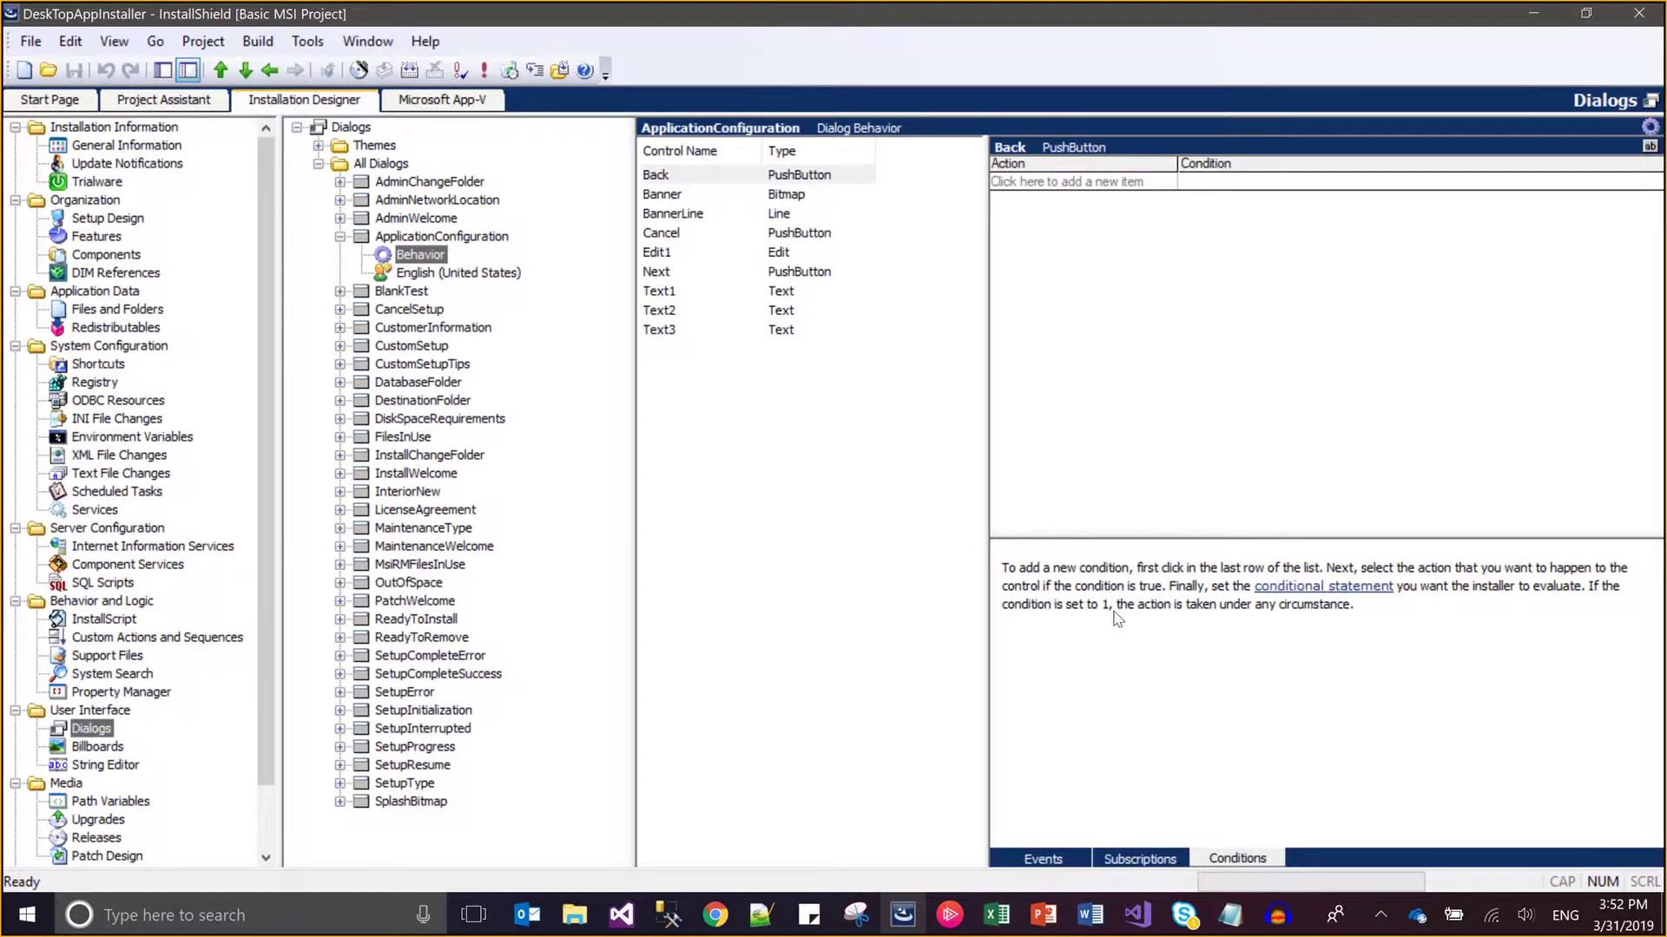
click(1128, 860)
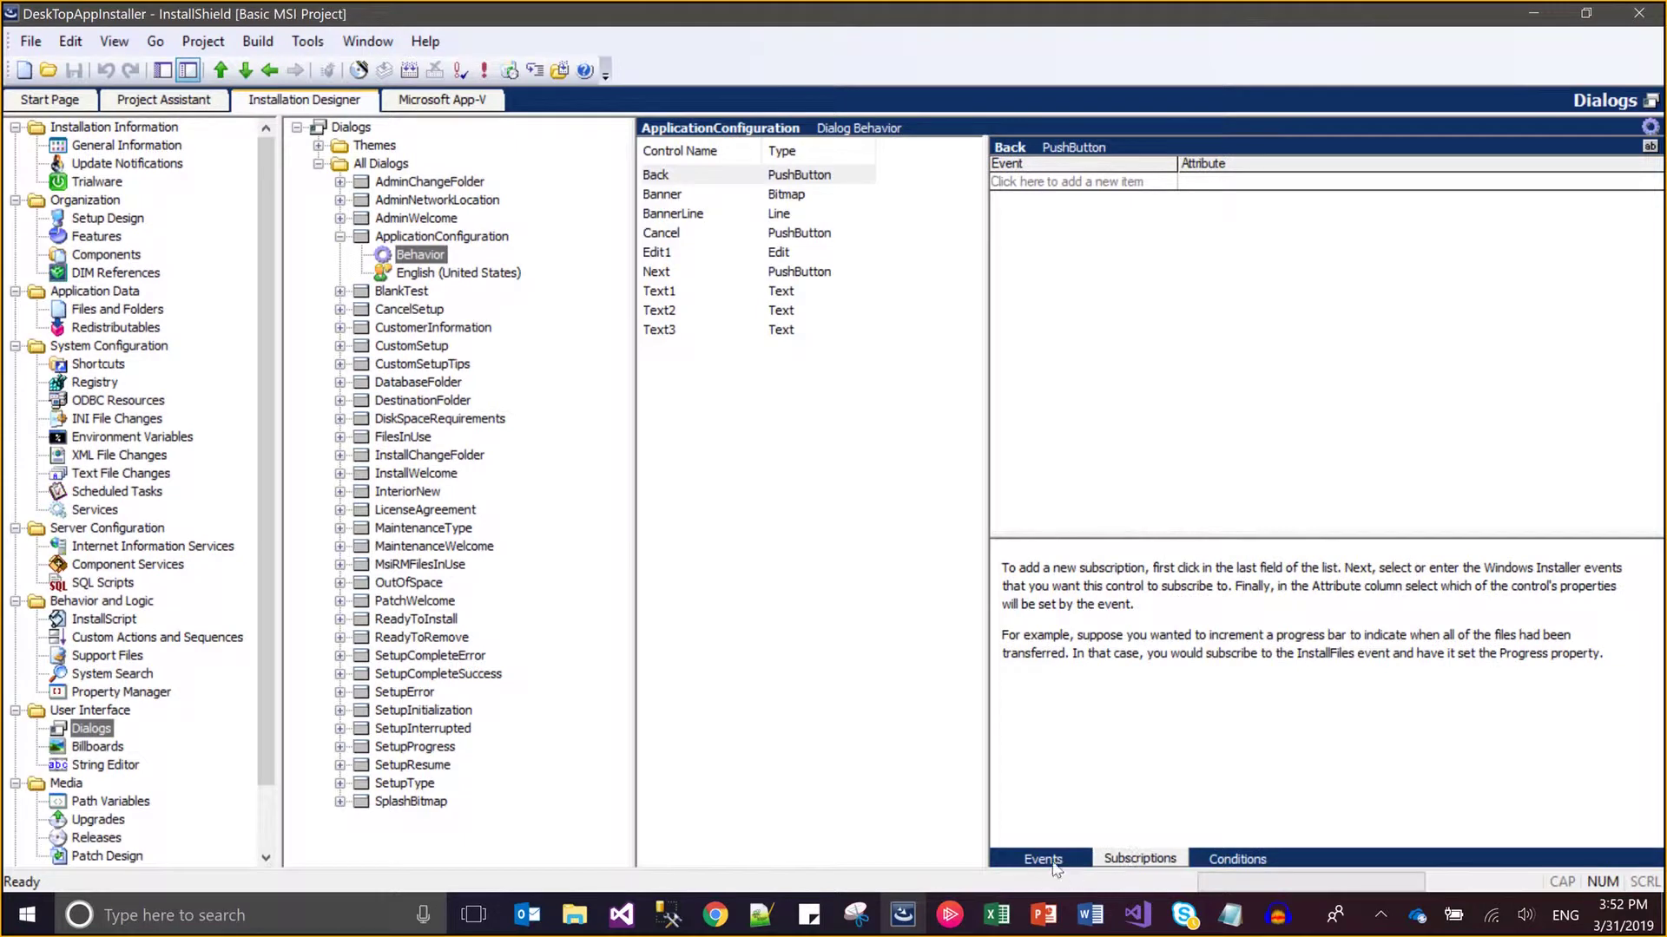
click(1055, 864)
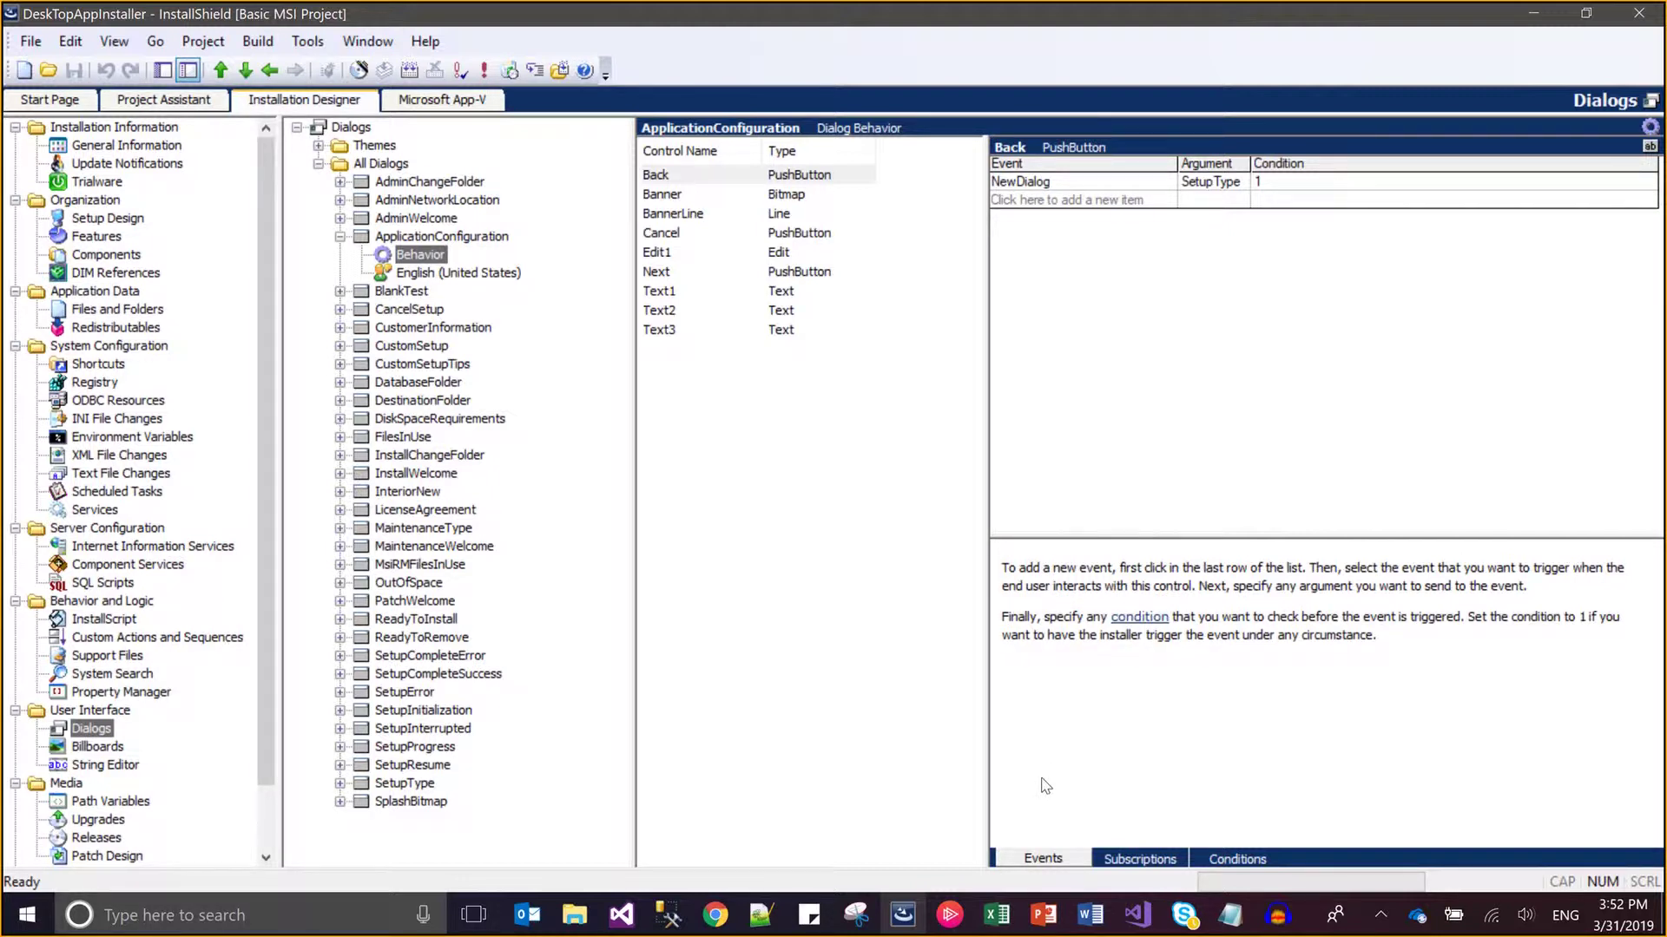
Examine the Next button's NewDialog events, the event types available for them, and the button's subscriptions
click(666, 274)
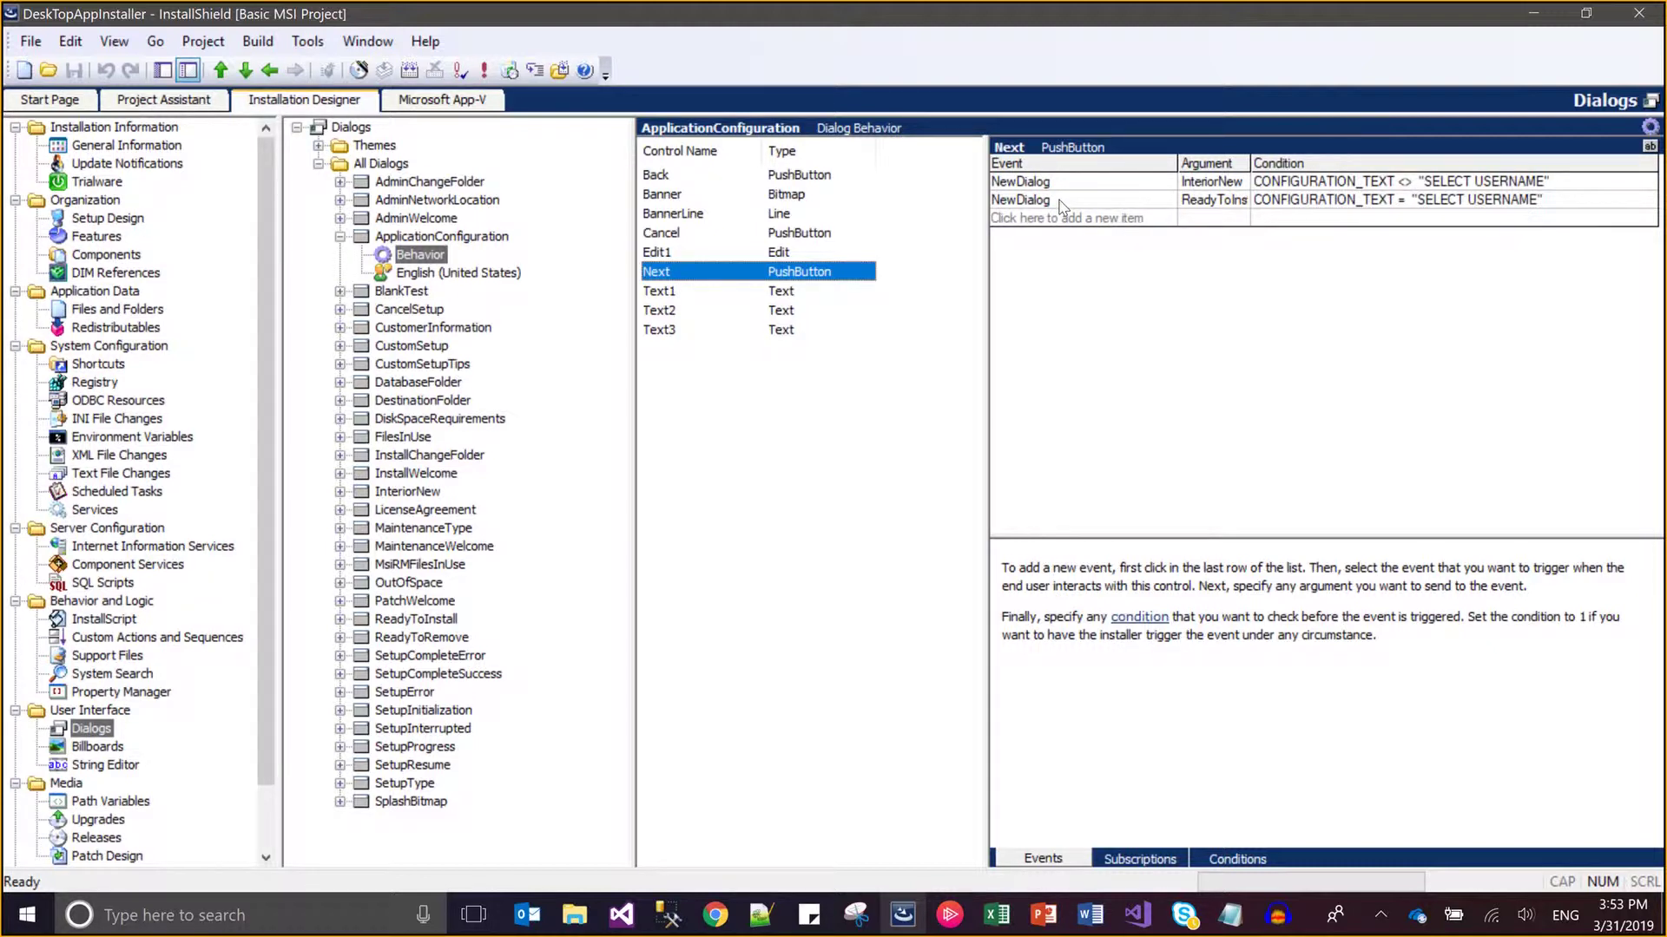
click(1148, 202)
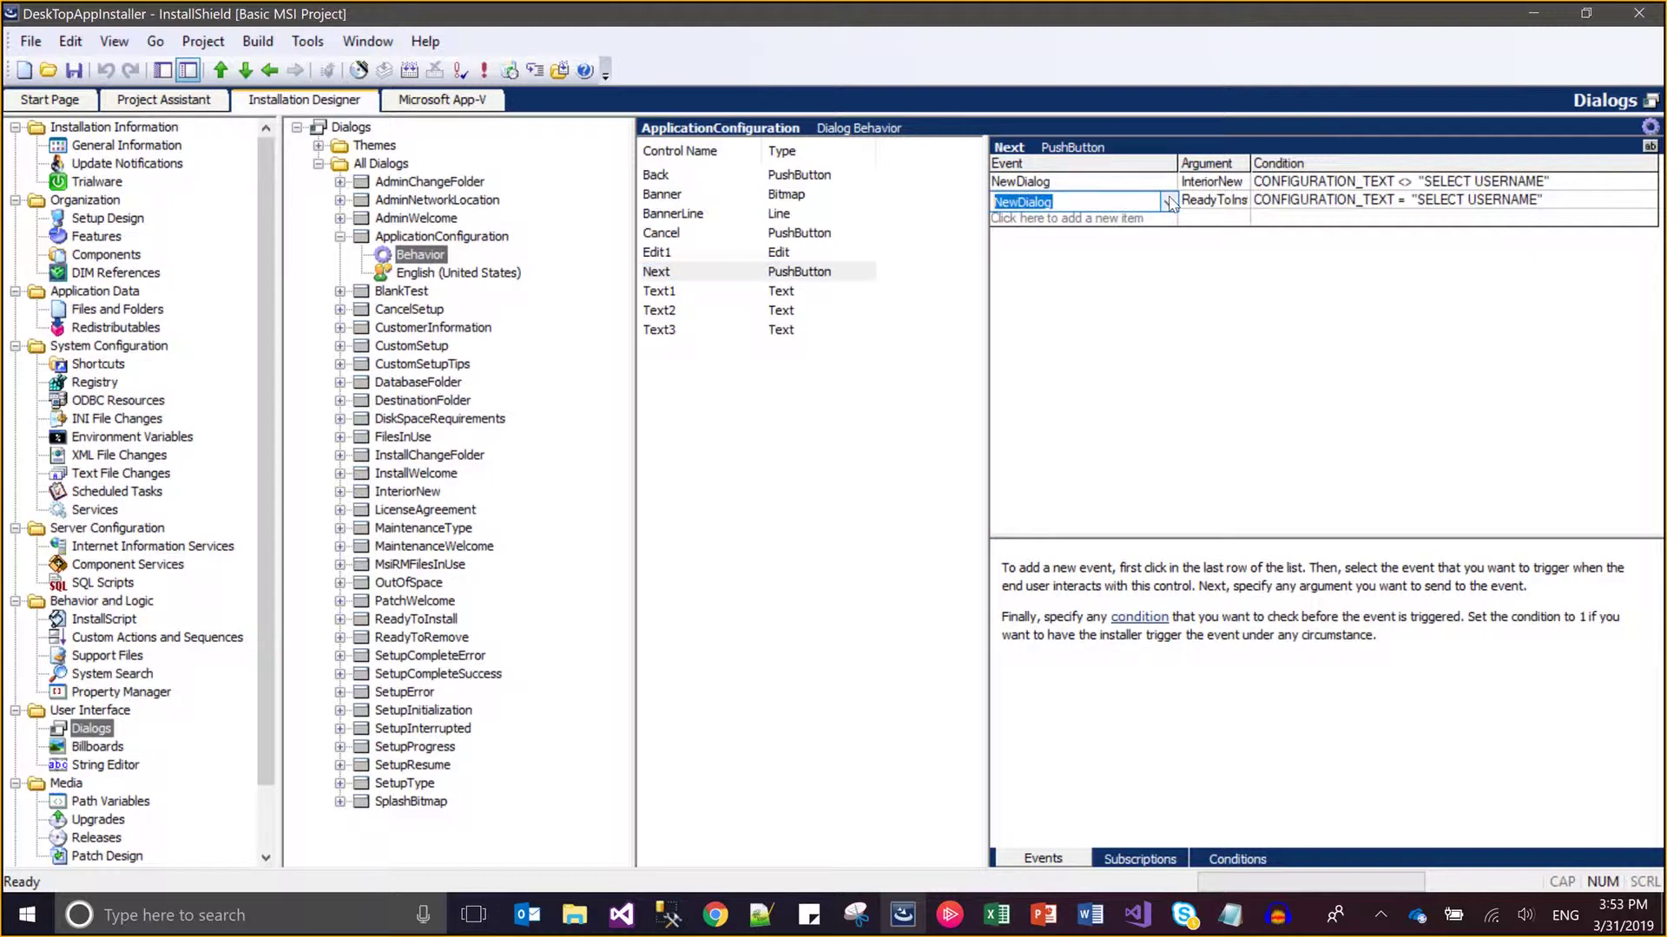
click(1167, 202)
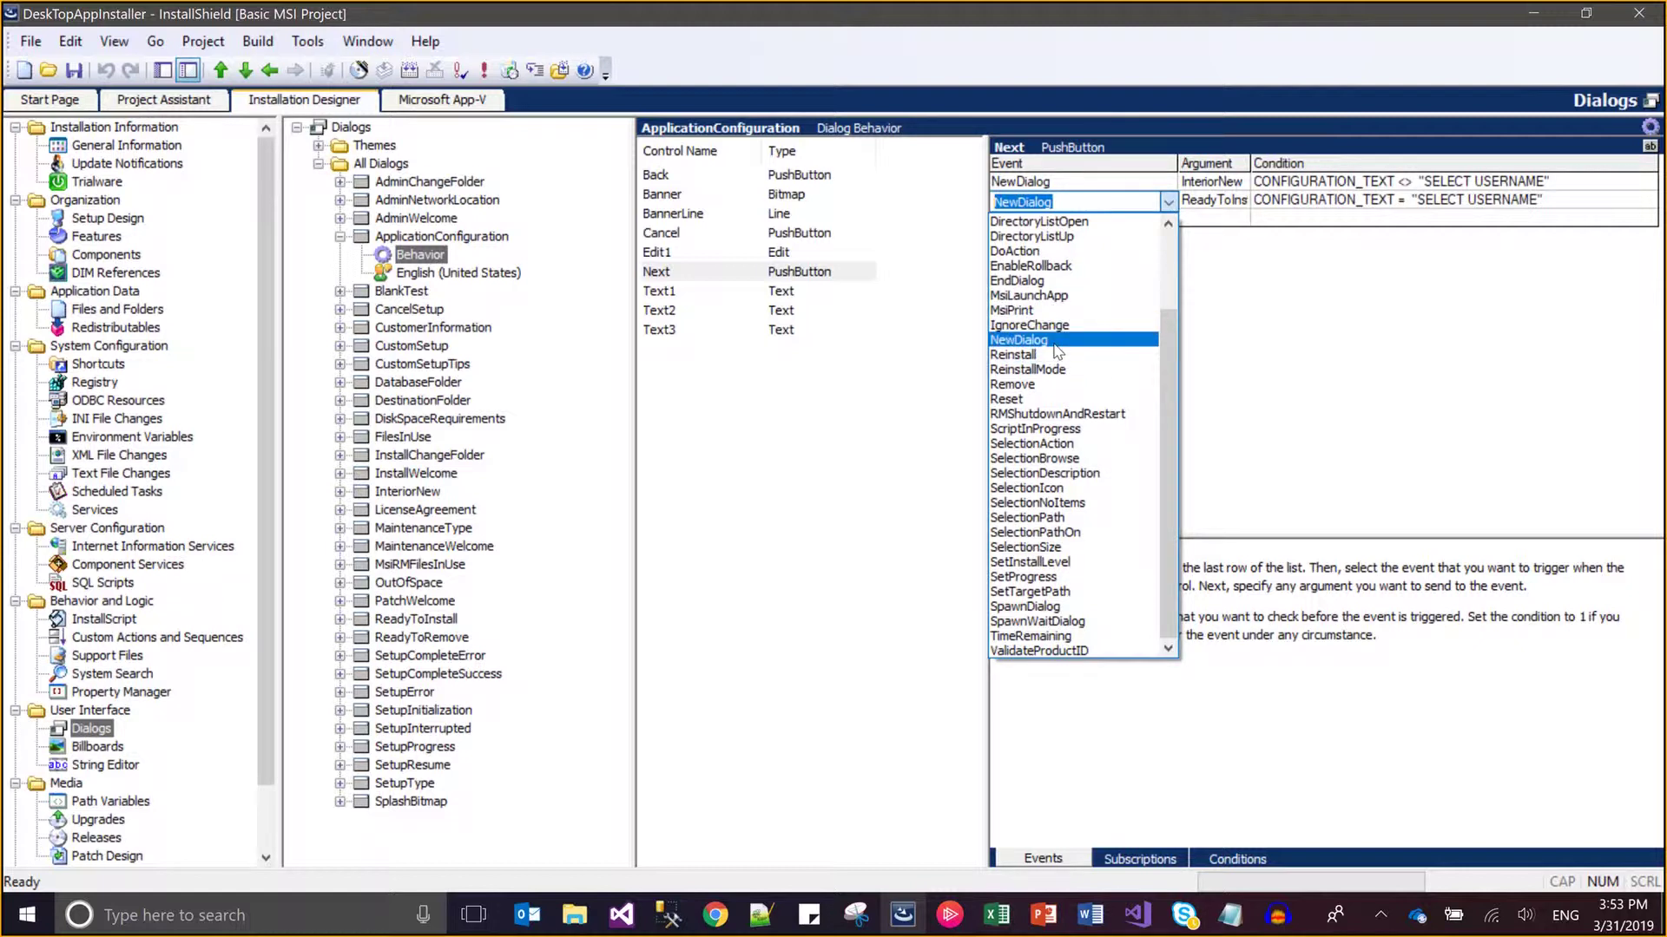
click(1221, 324)
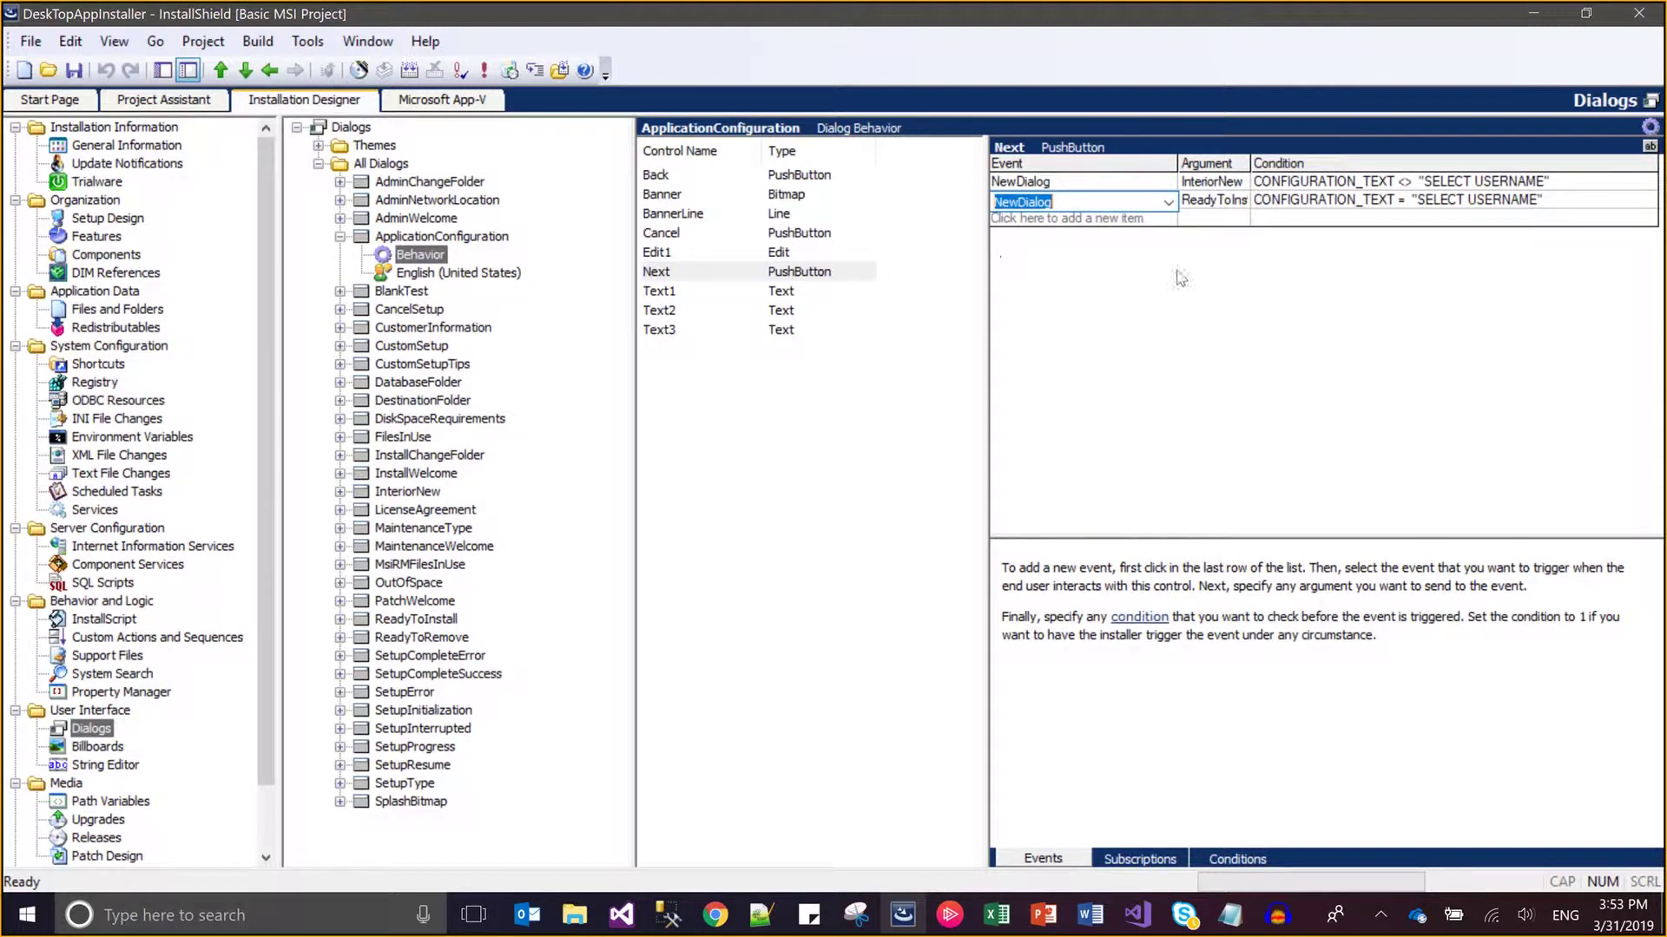
click(1166, 185)
click(1167, 185)
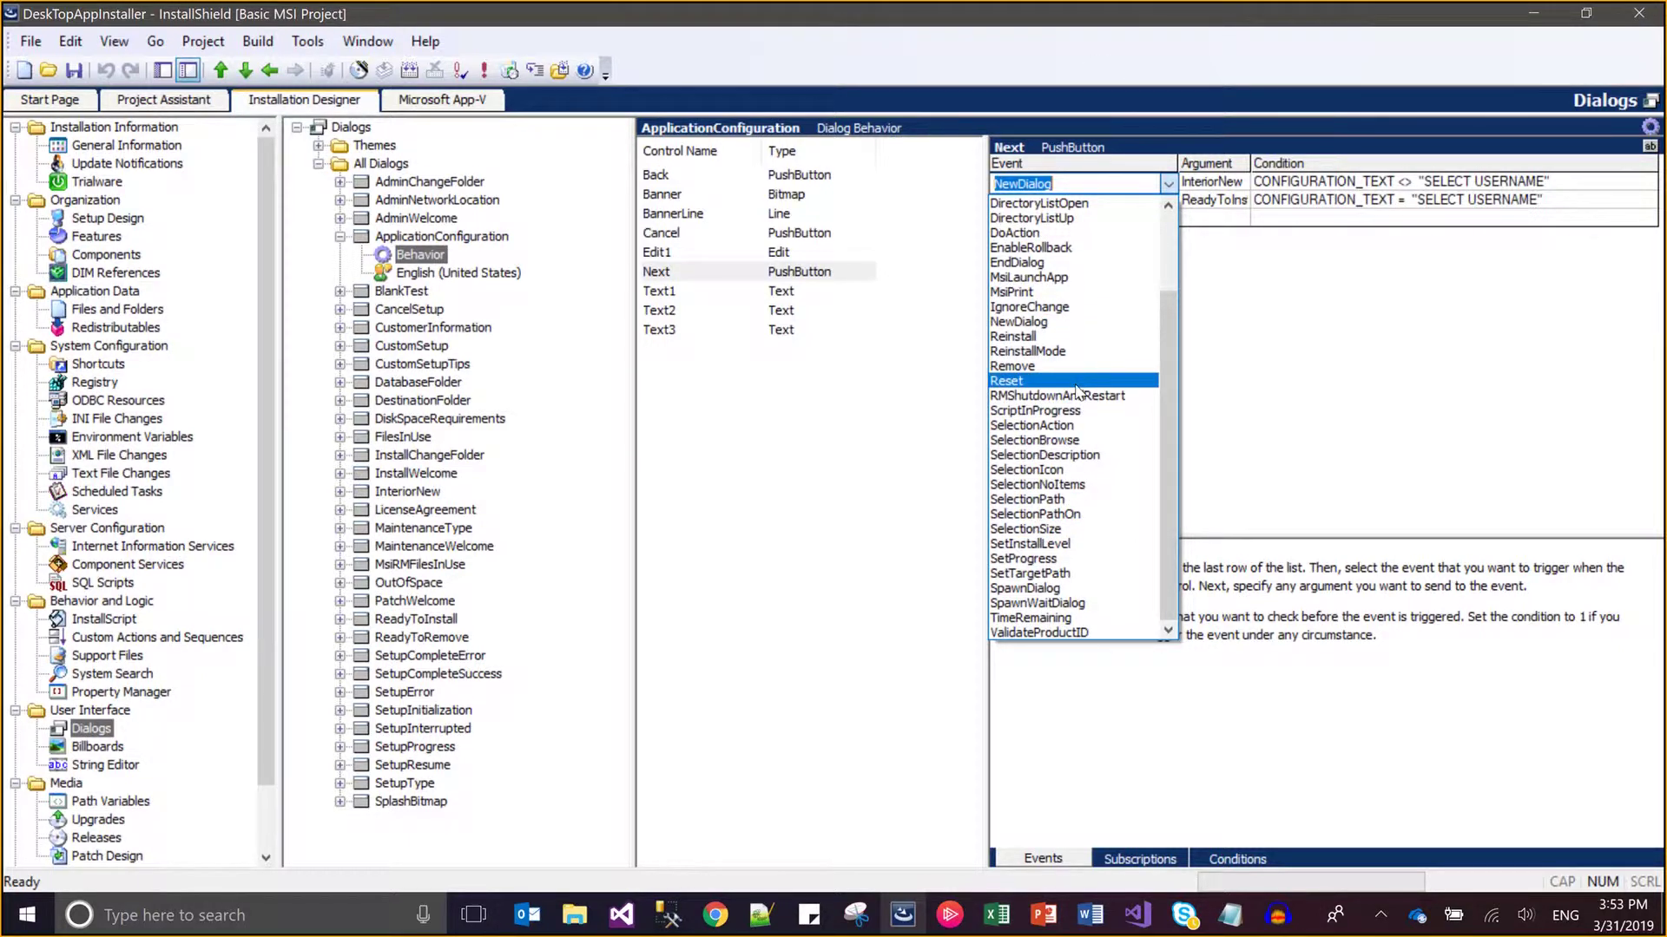
click(1243, 366)
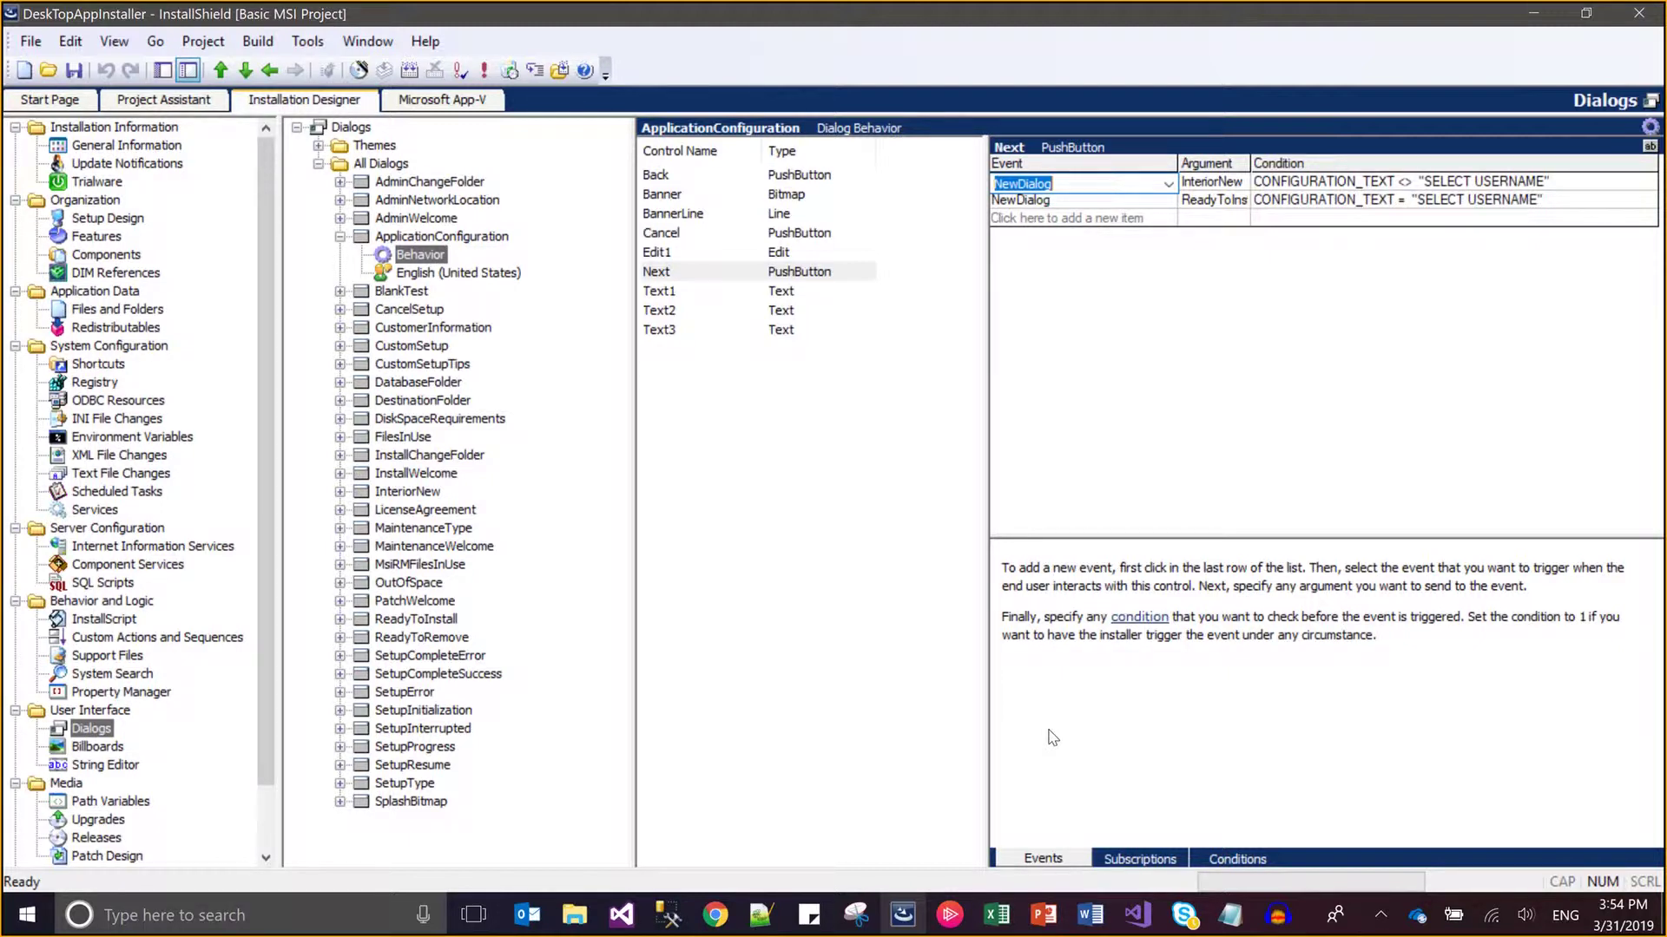
click(1158, 860)
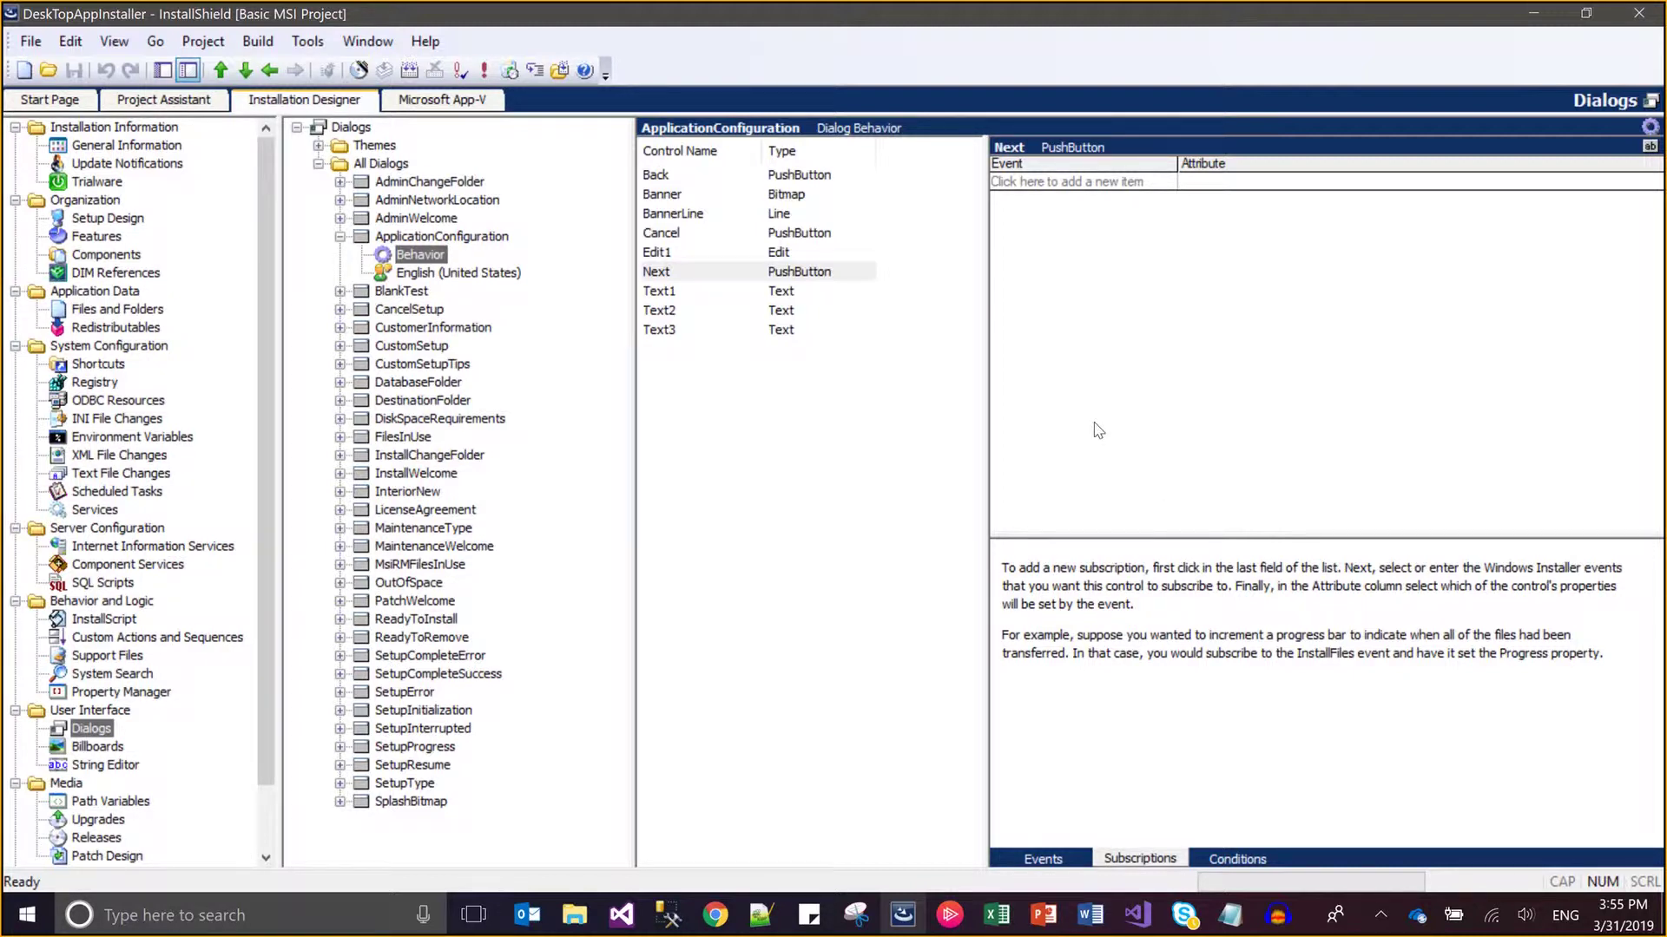
click(903, 331)
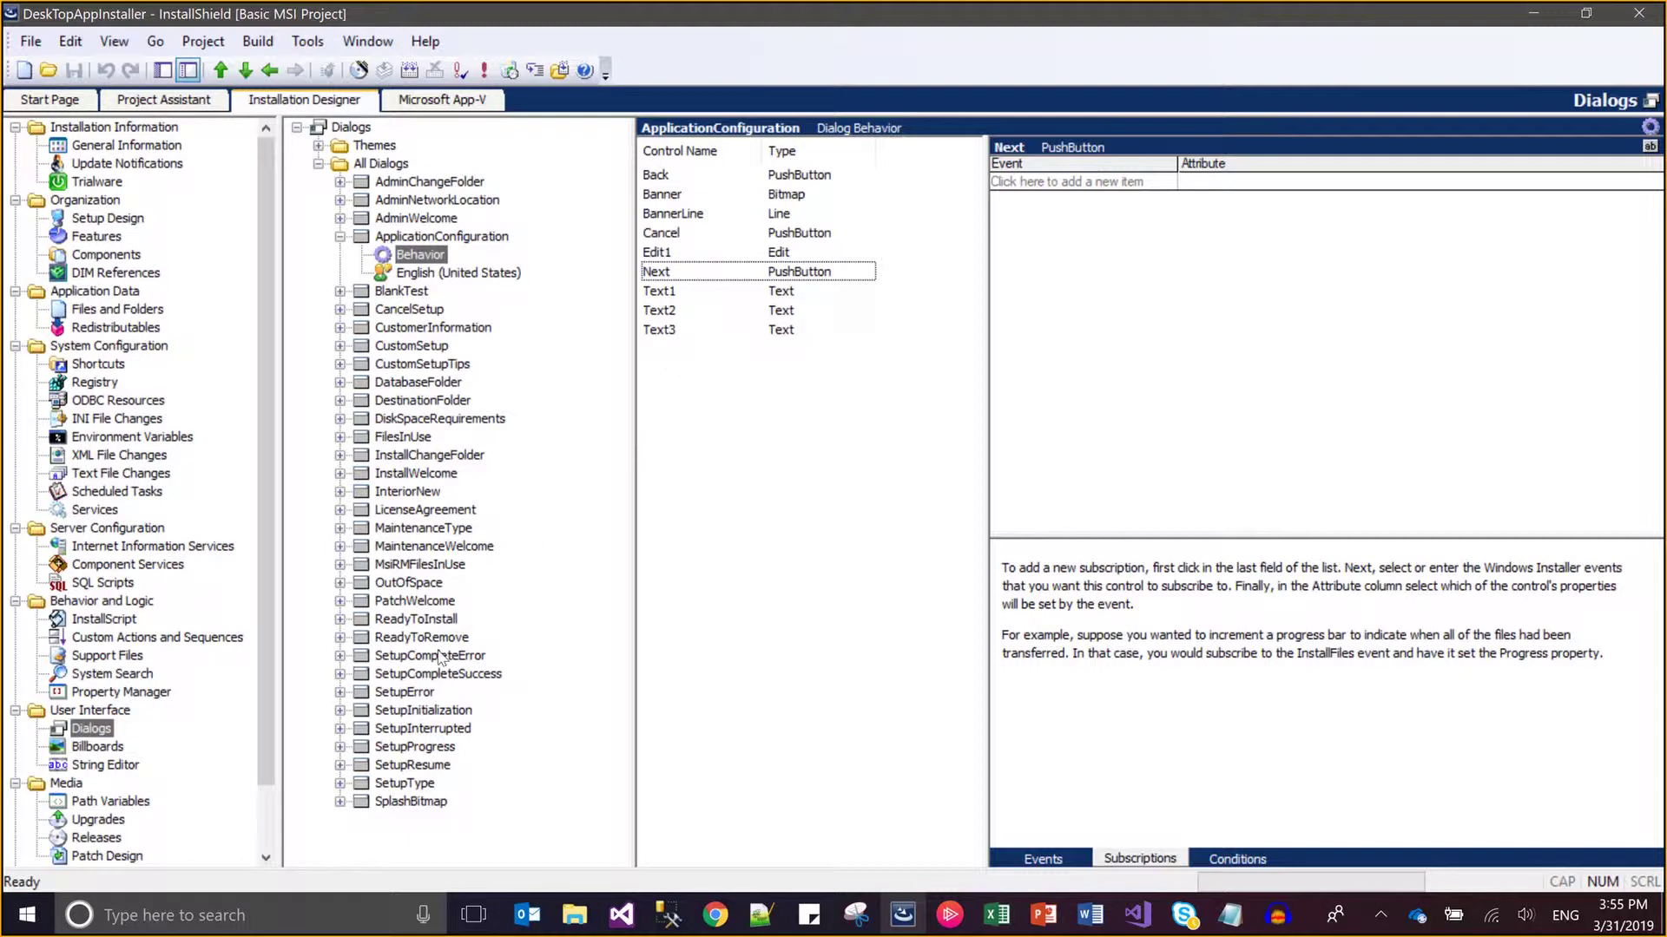
Open the SetupProgress dialog's behavior to examine the progress bar's subscriptions
click(425, 748)
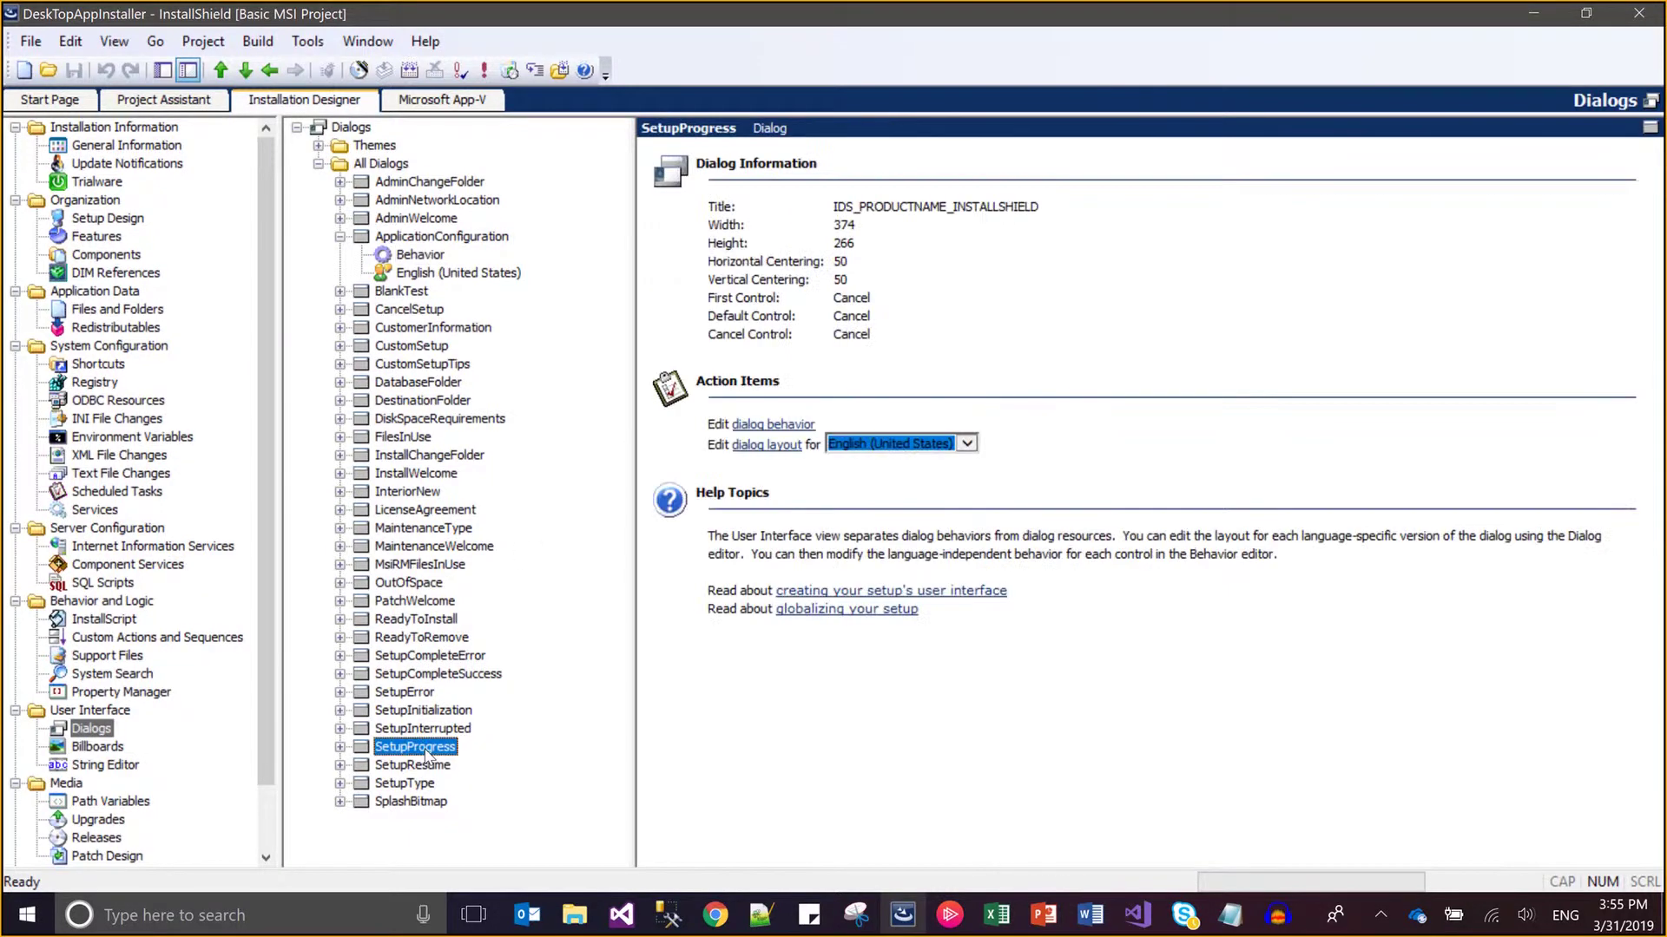
click(340, 747)
click(401, 767)
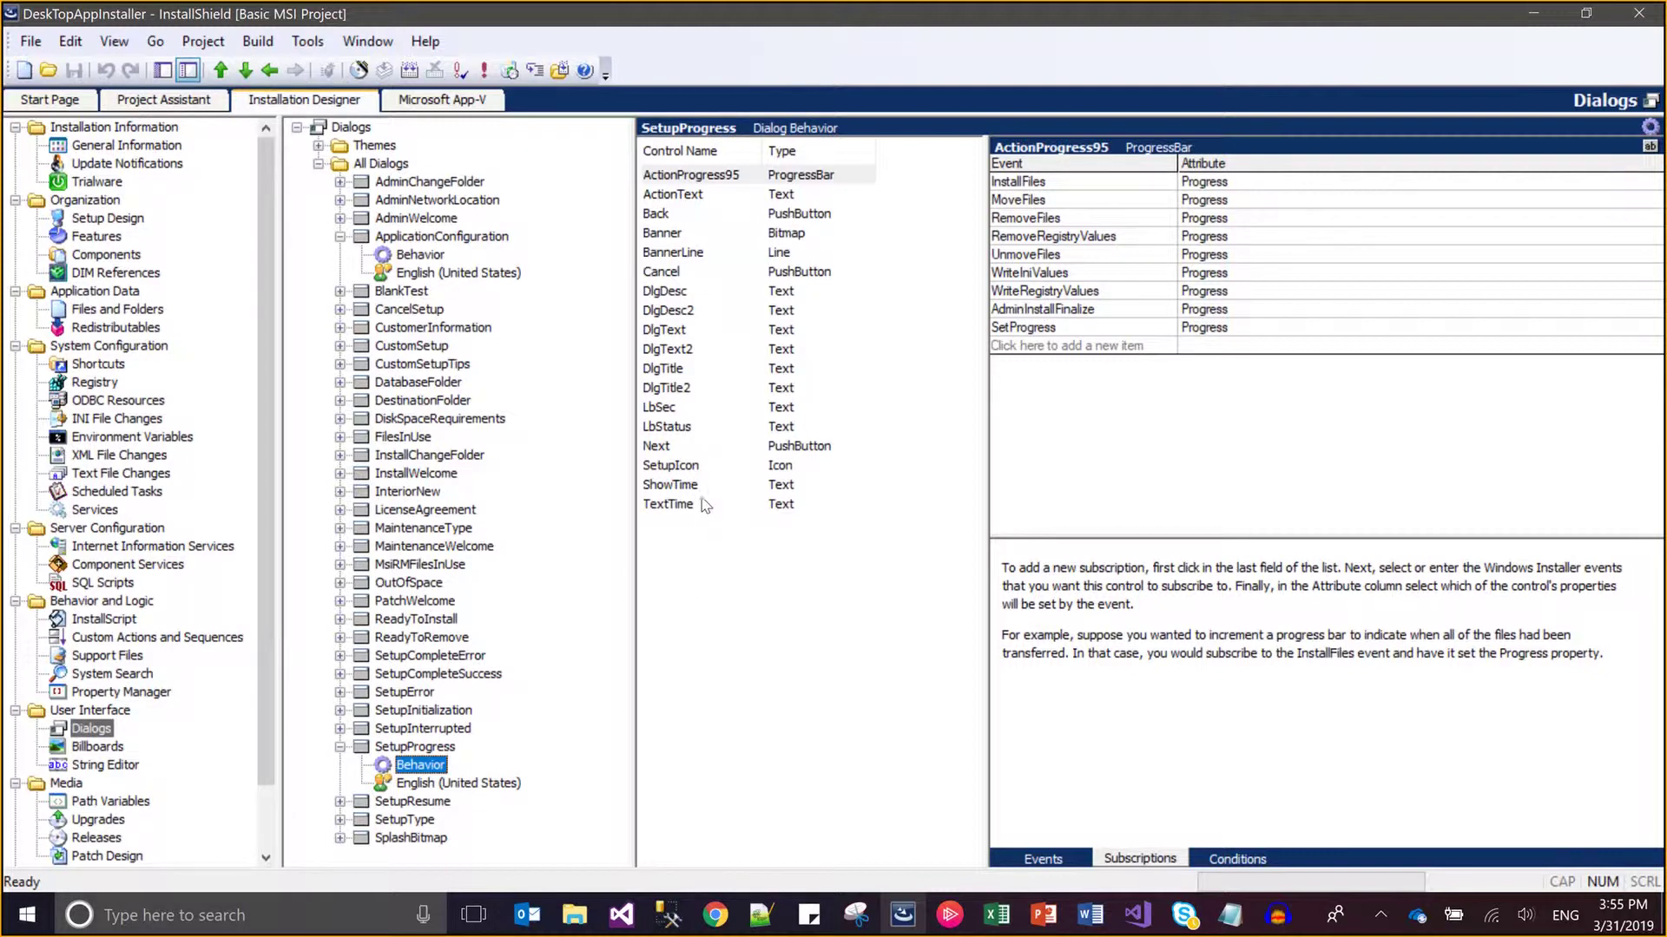
Draw a text control about 260 wide and 30 high below the progress bar in SetupProgress's English (United States) layout
click(449, 785)
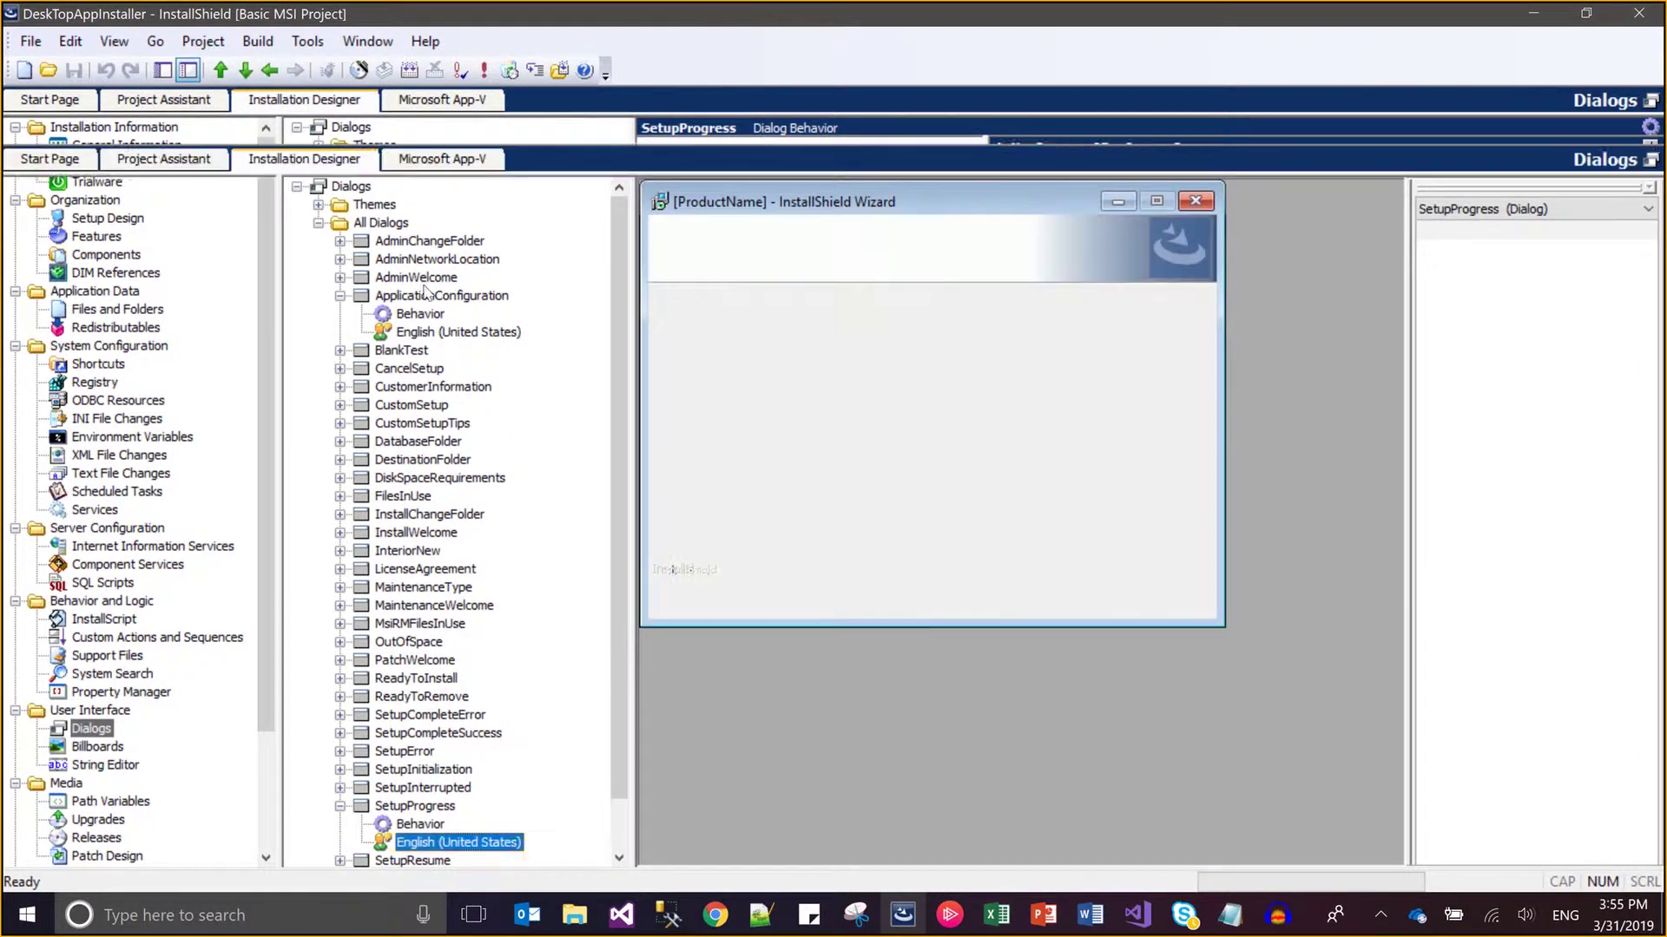
click(151, 130)
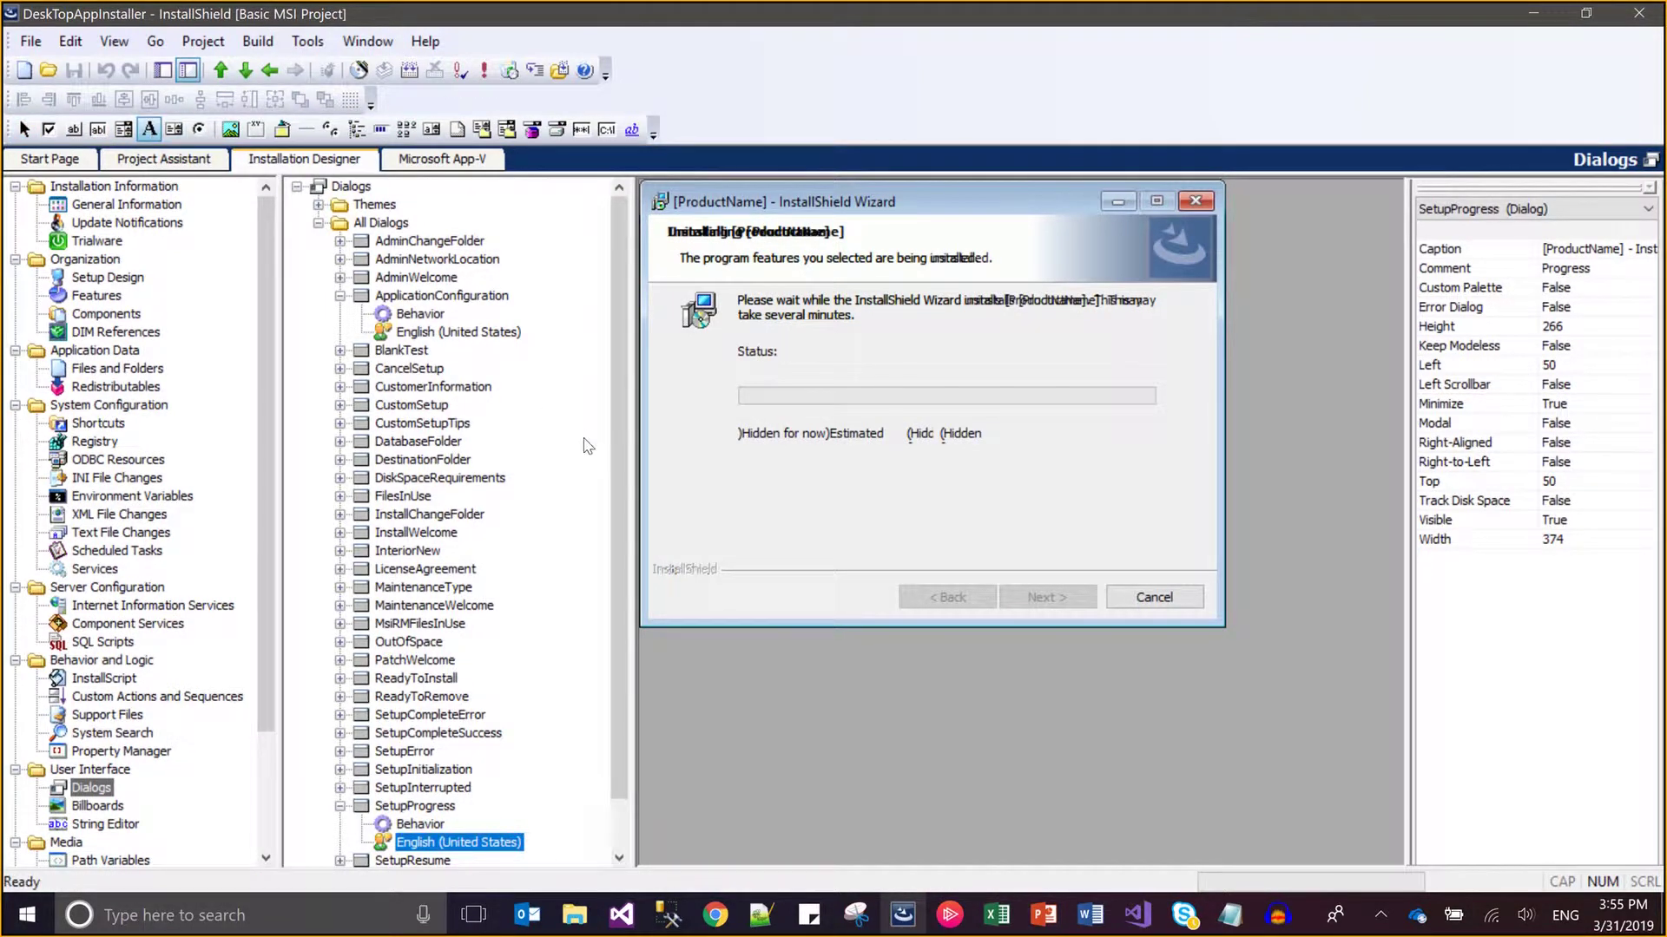
drag(738, 490, 1133, 535)
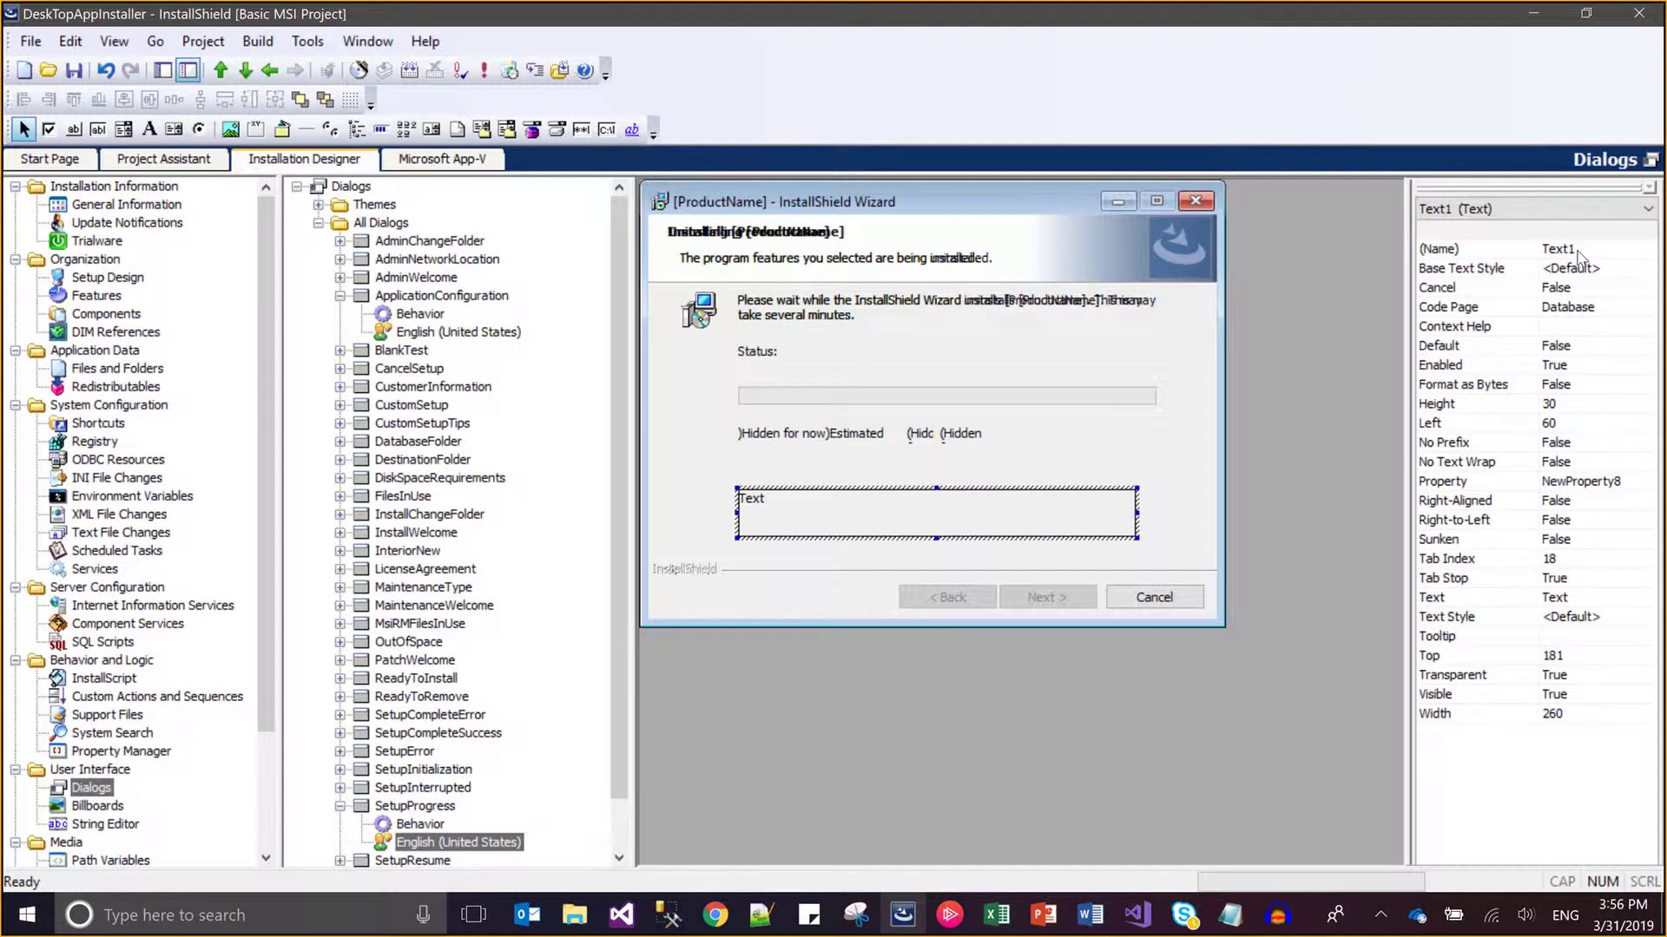
click(1576, 250)
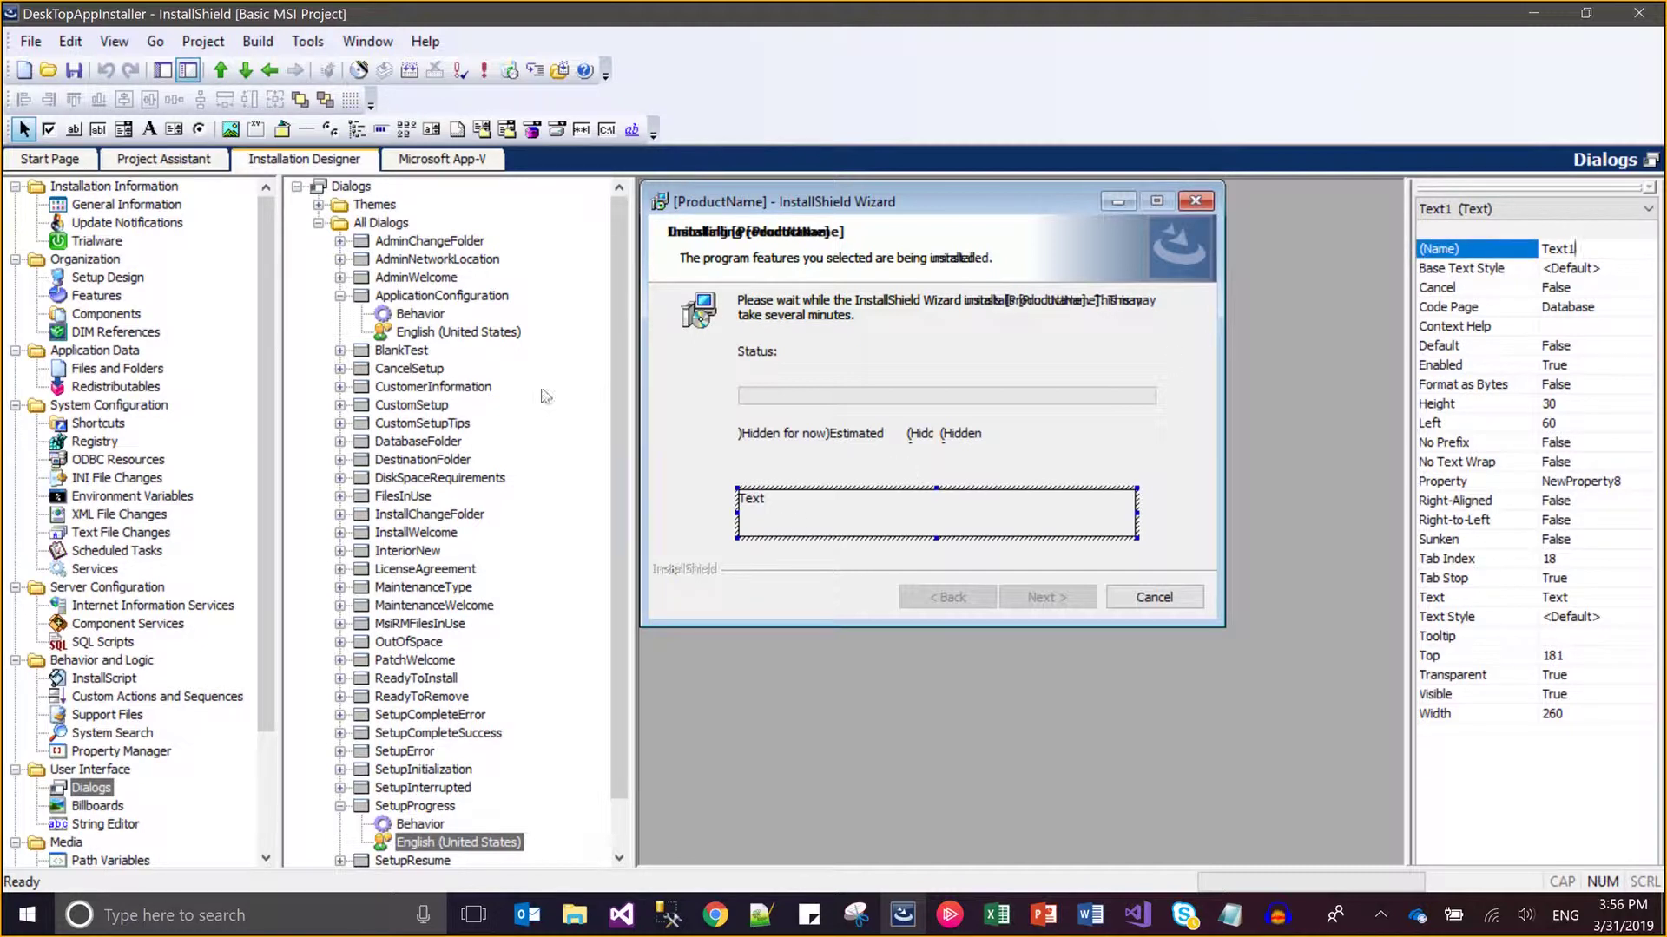
In the SetupProgress behavior, add a subscription to the ActionText event for the Text1 control
click(423, 826)
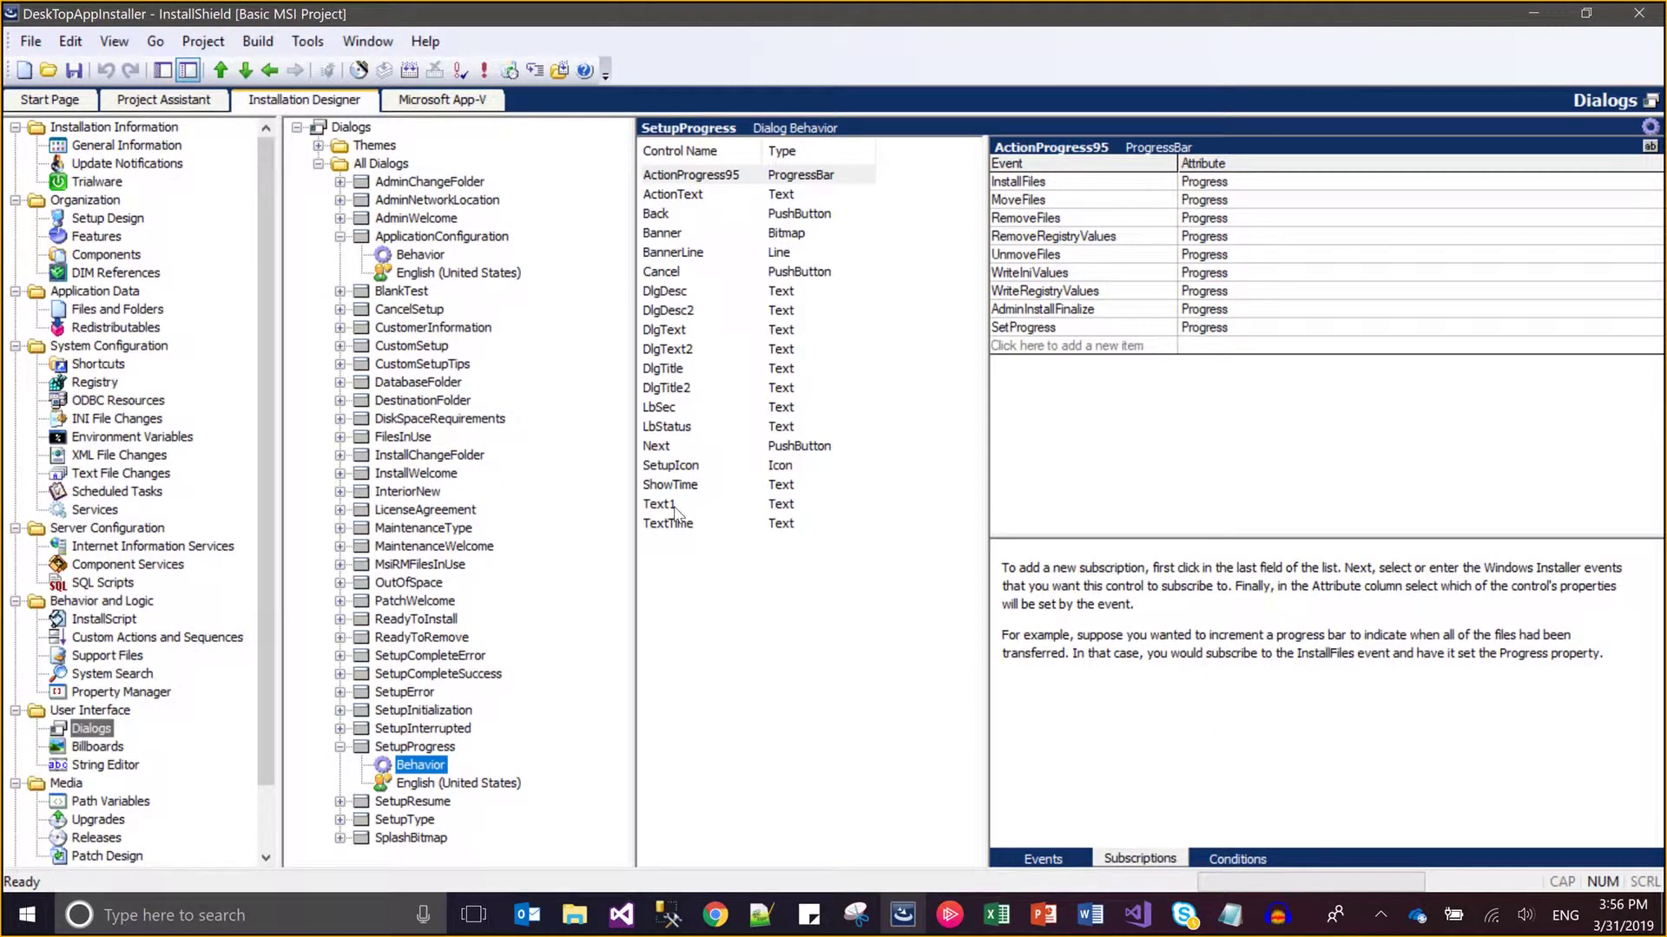
click(671, 505)
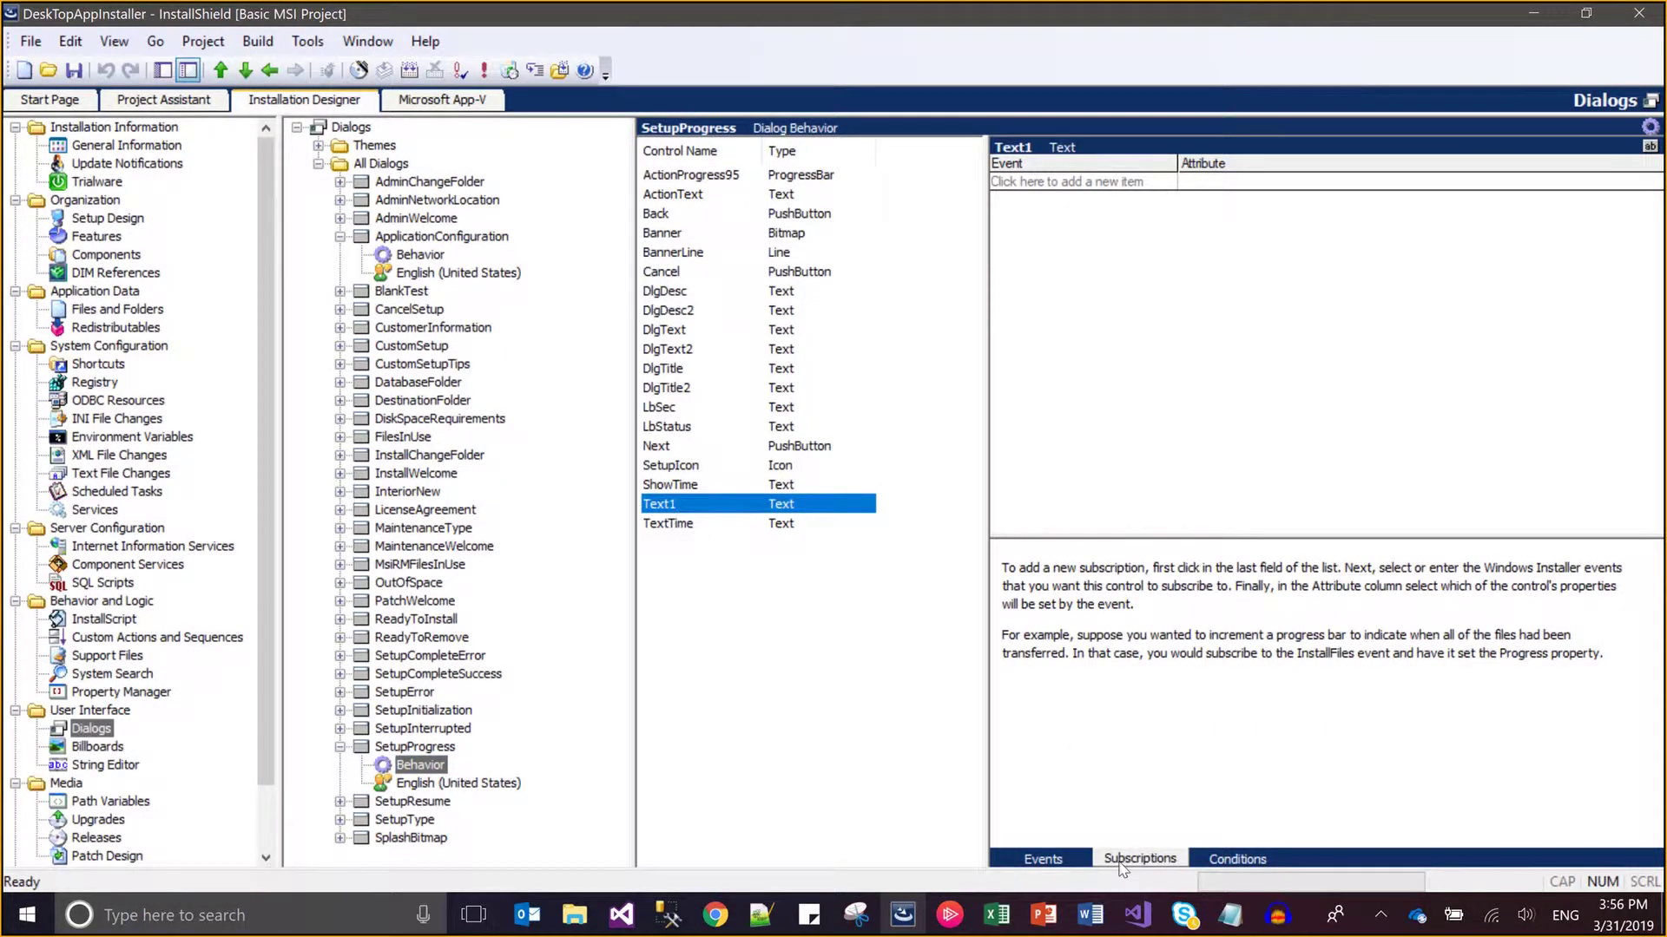
click(1165, 184)
click(1169, 185)
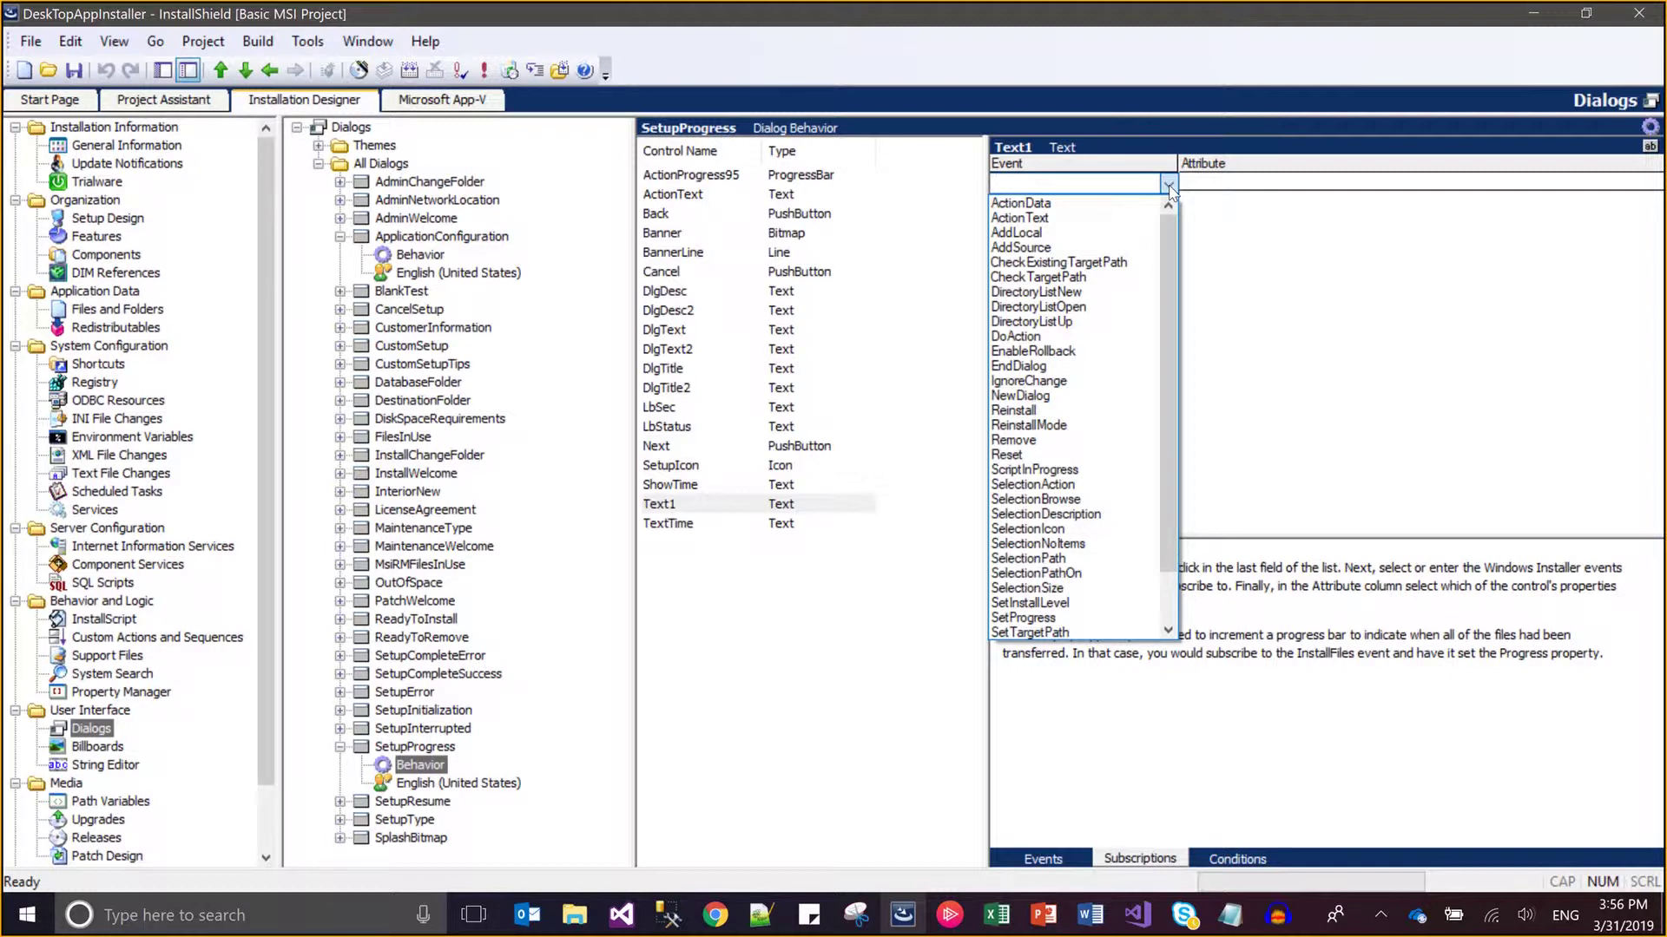
key(Down)
key(Down)
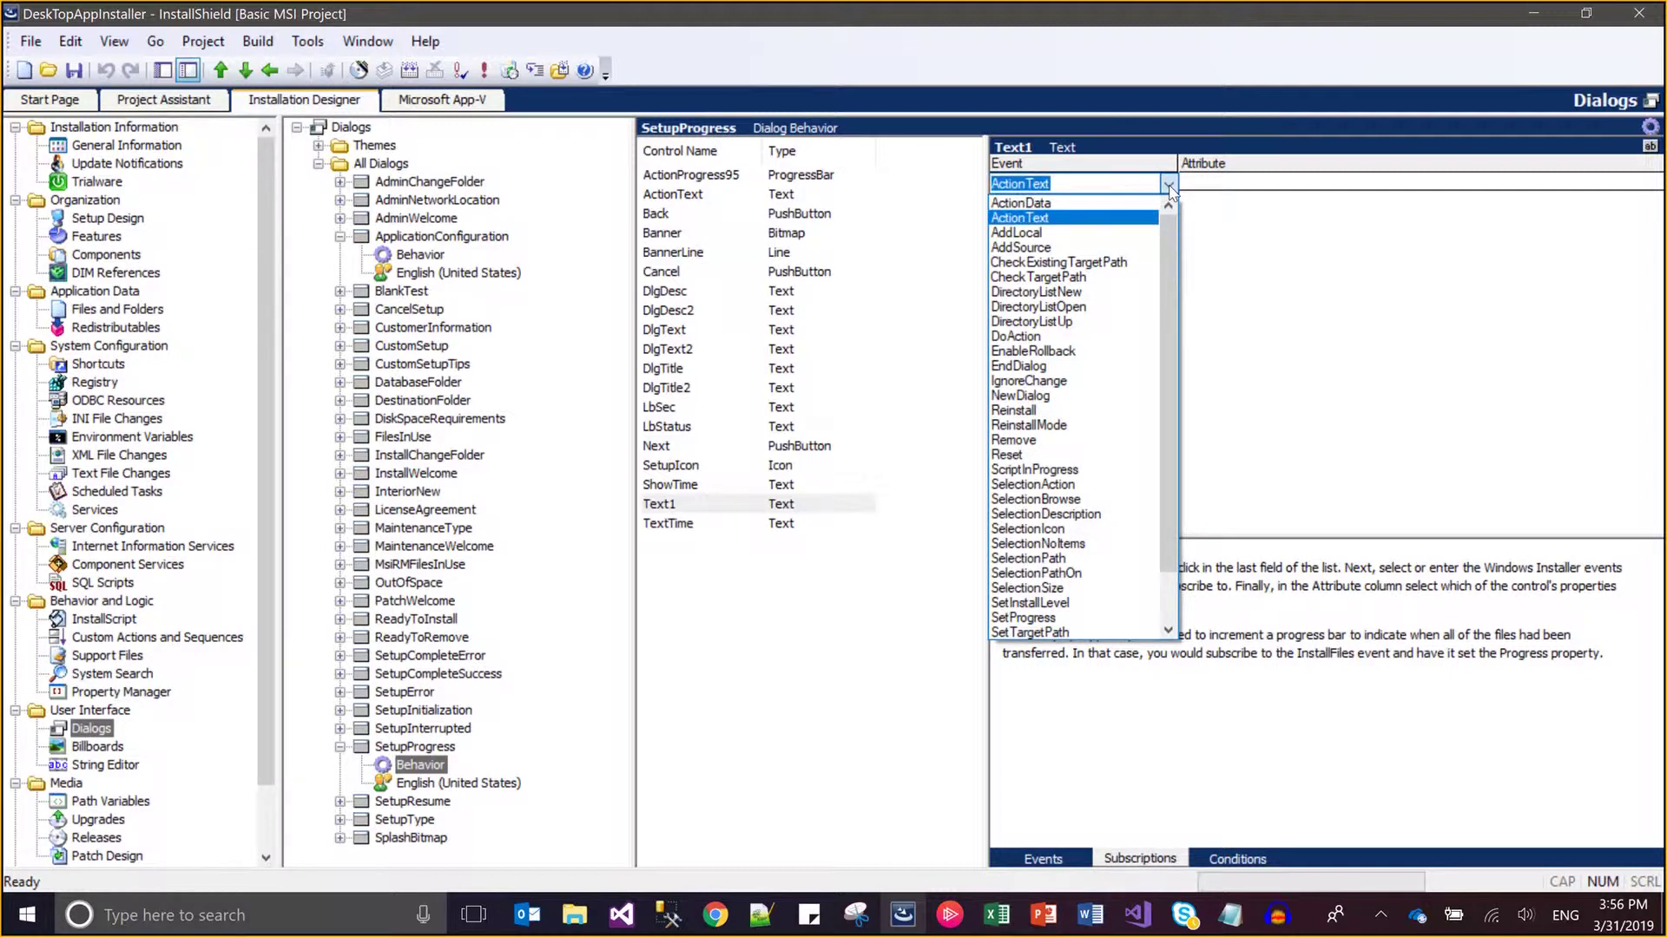
key(Return)
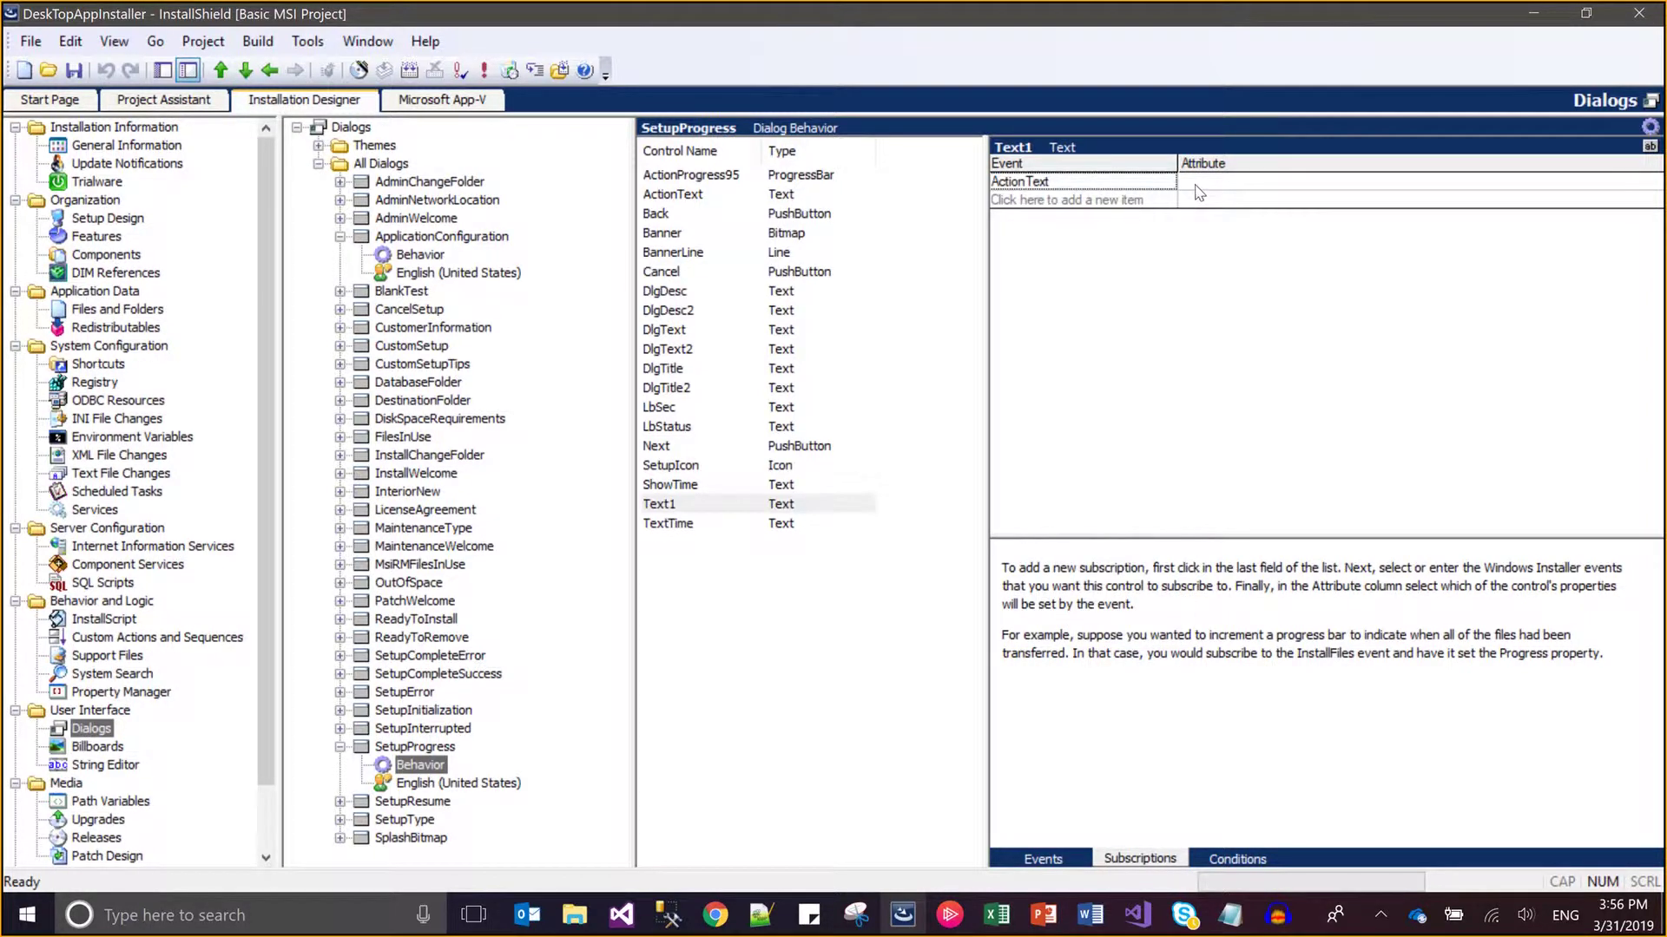
Set the attribute of Text1's ActionText subscription to Text
click(1198, 189)
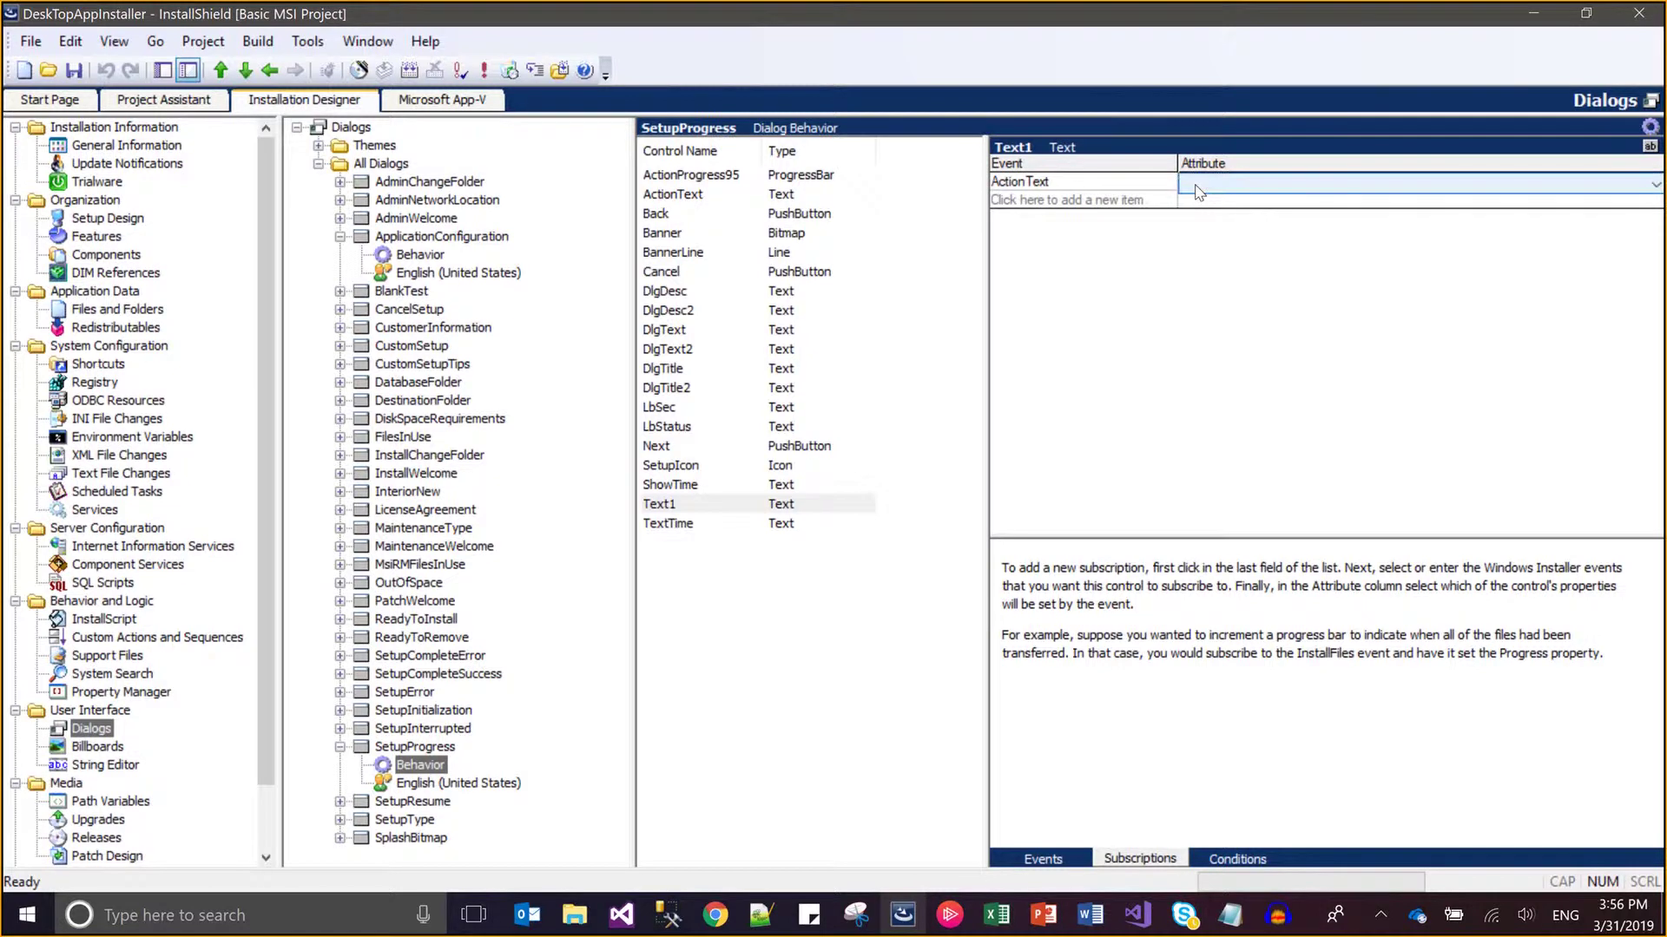
click(1099, 185)
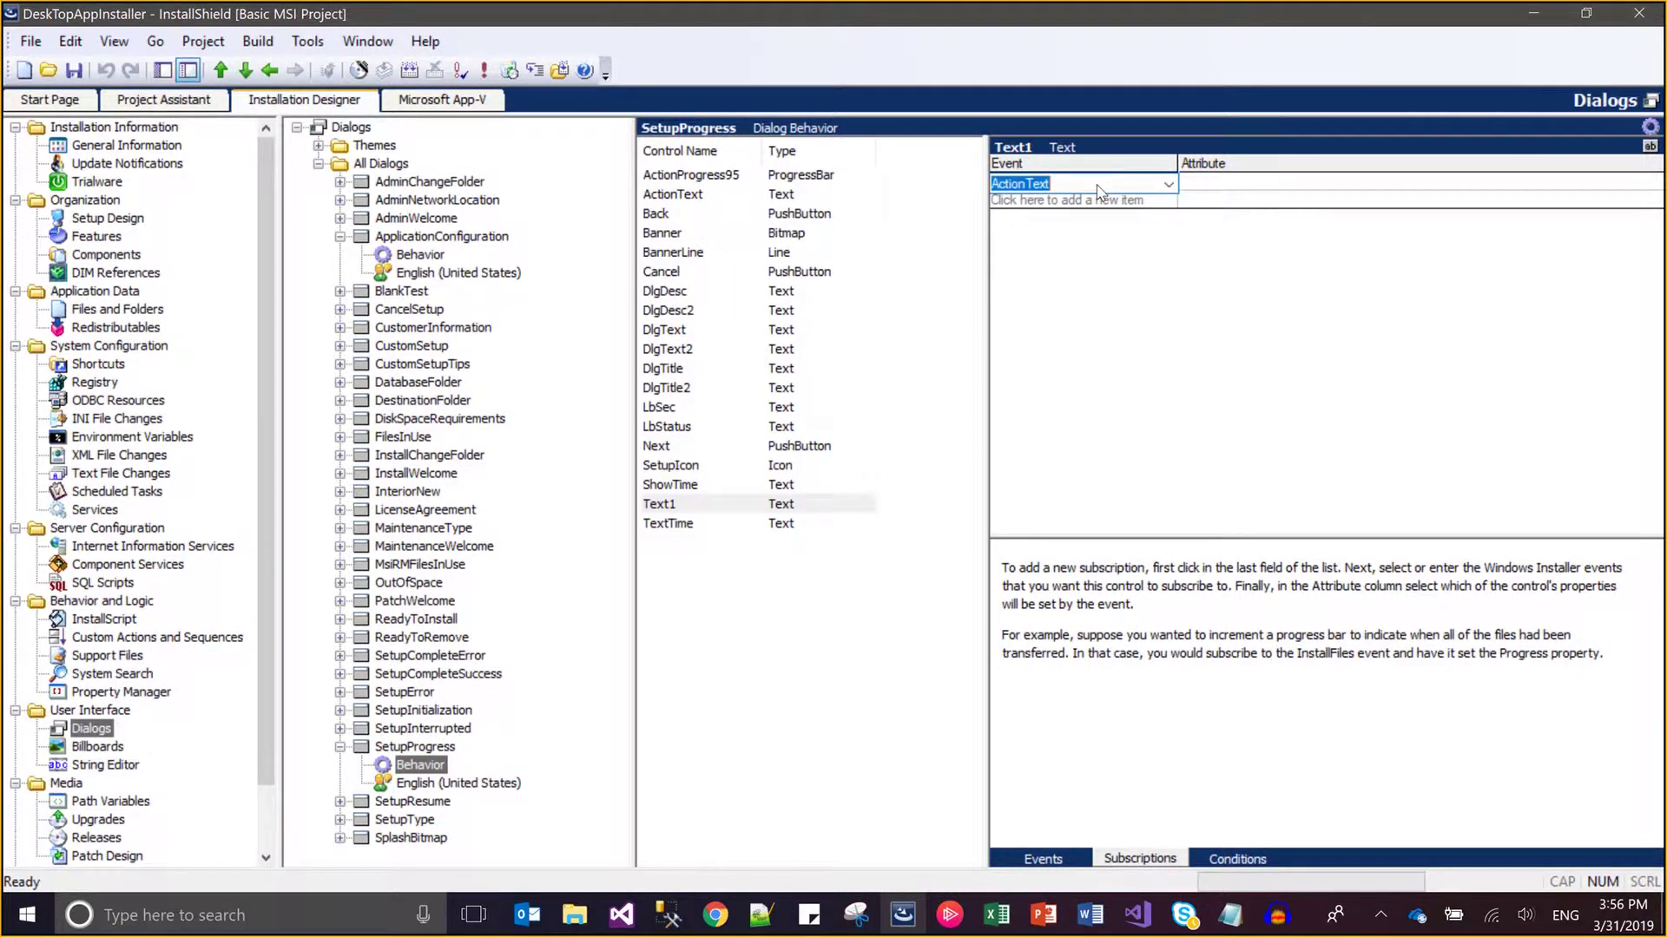
click(1196, 191)
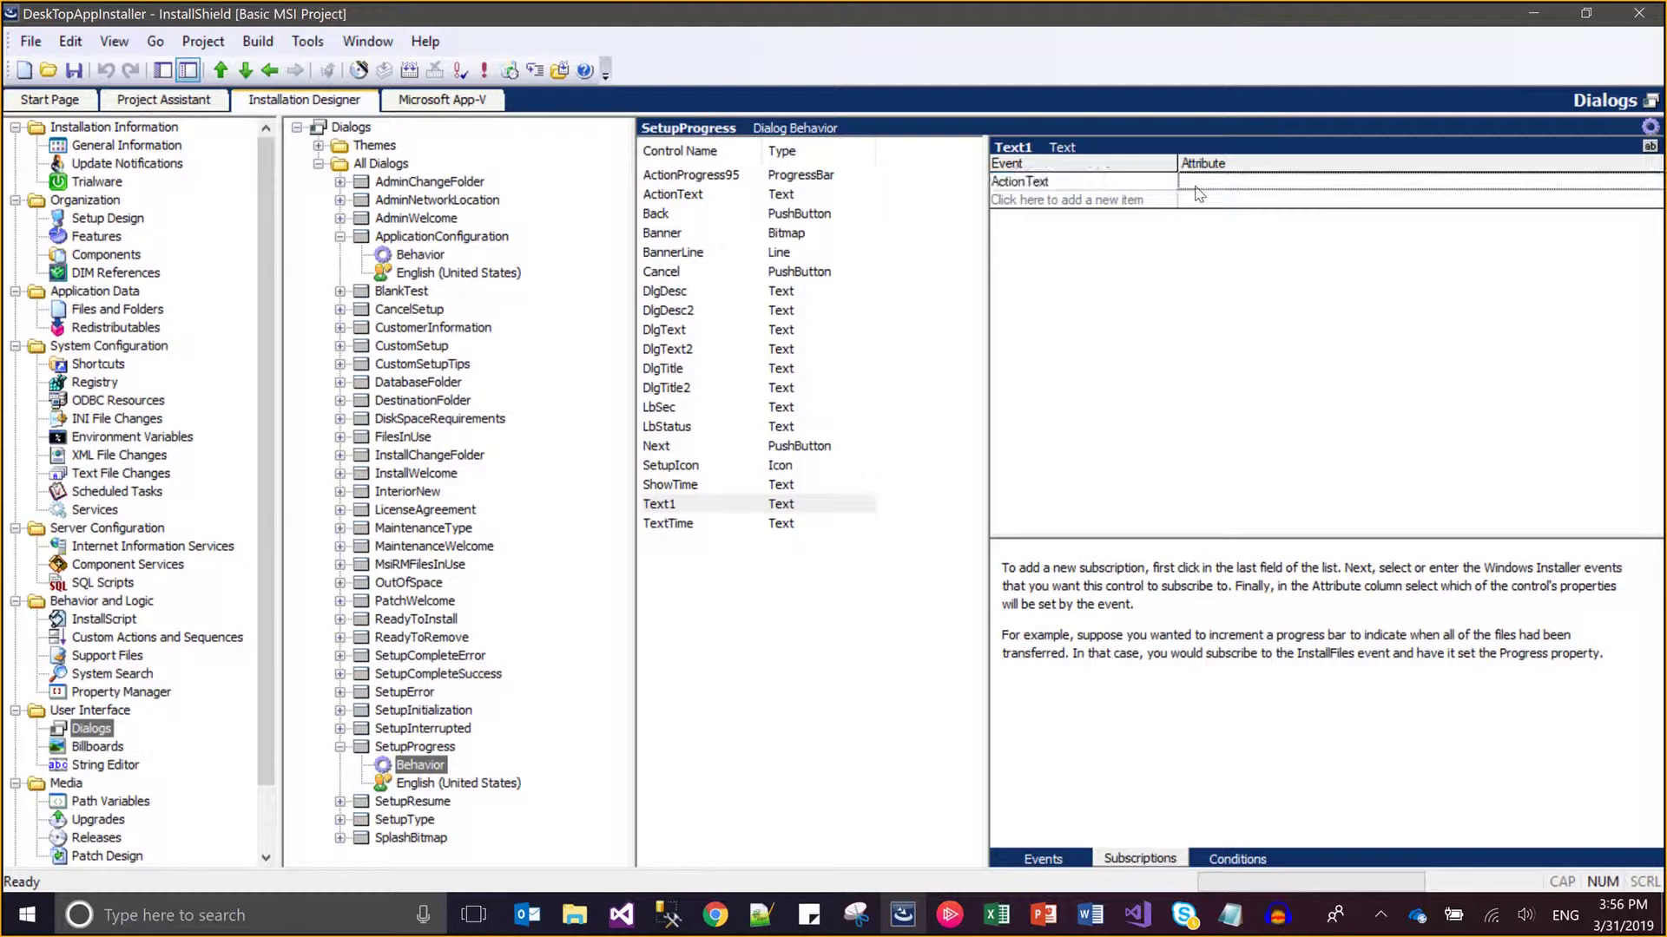
click(1198, 192)
key(Down)
key(Down)
key(Down)
key(Down)
key(Down)
key(Down)
key(Down)
key(Down)
key(Down)
key(Down)
key(Down)
key(Down)
key(Down)
key(Down)
key(Down)
key(Down)
key(Down)
key(Down)
key(Down)
key(Down)
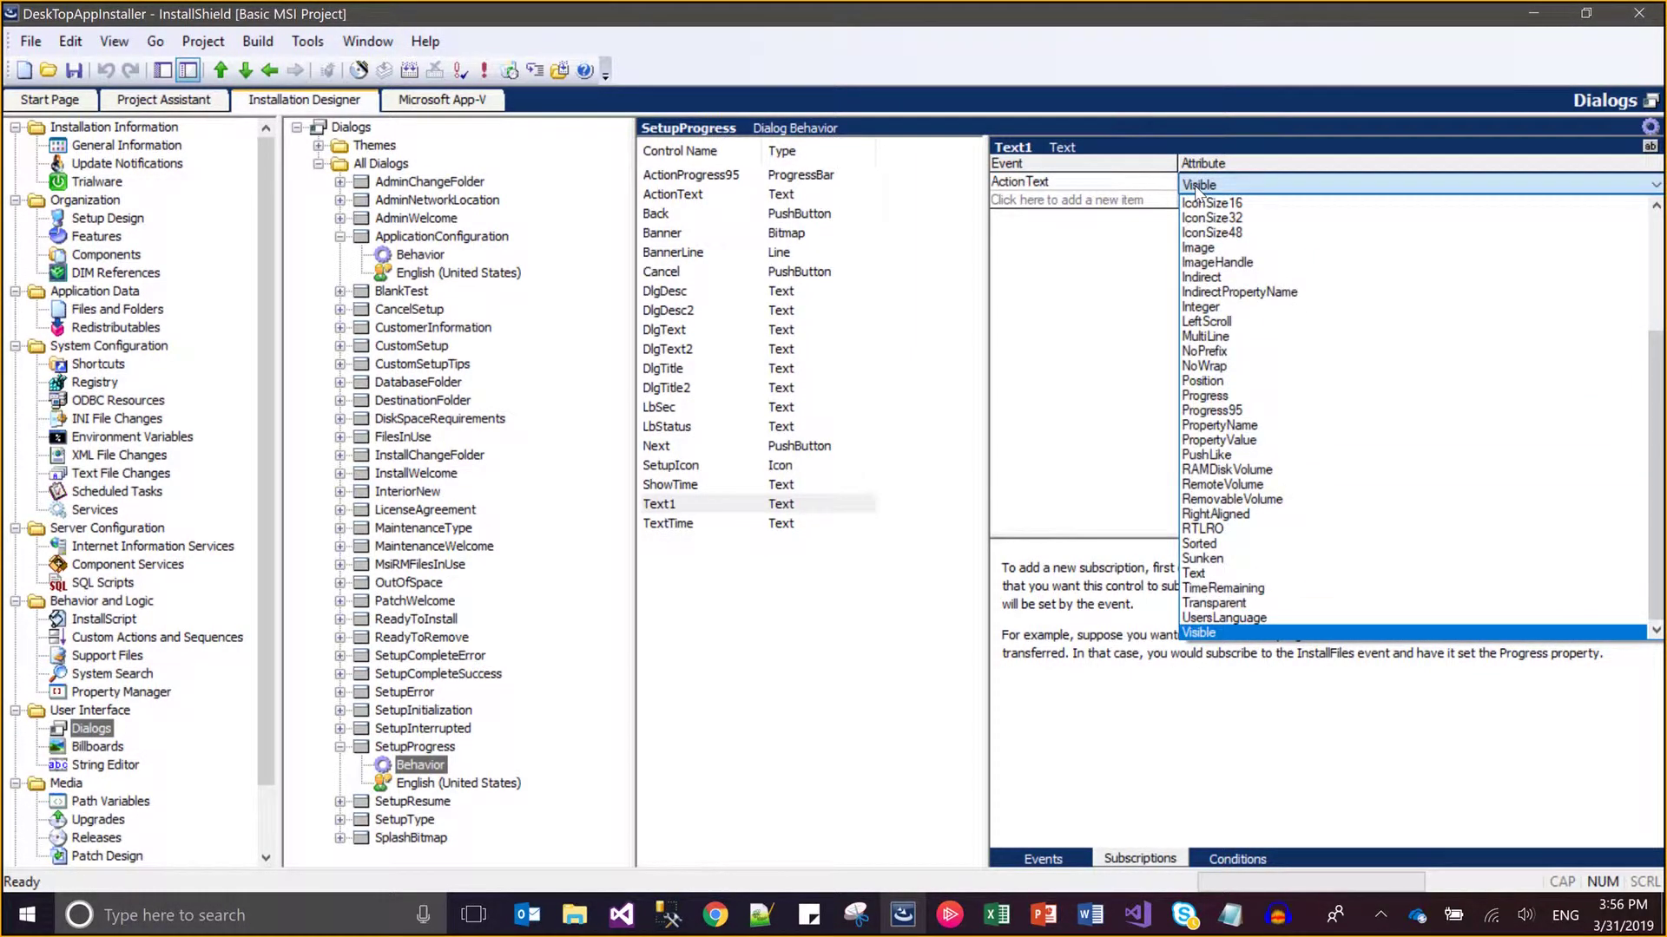
key(Up)
key(Up)
key(Up)
key(Return)
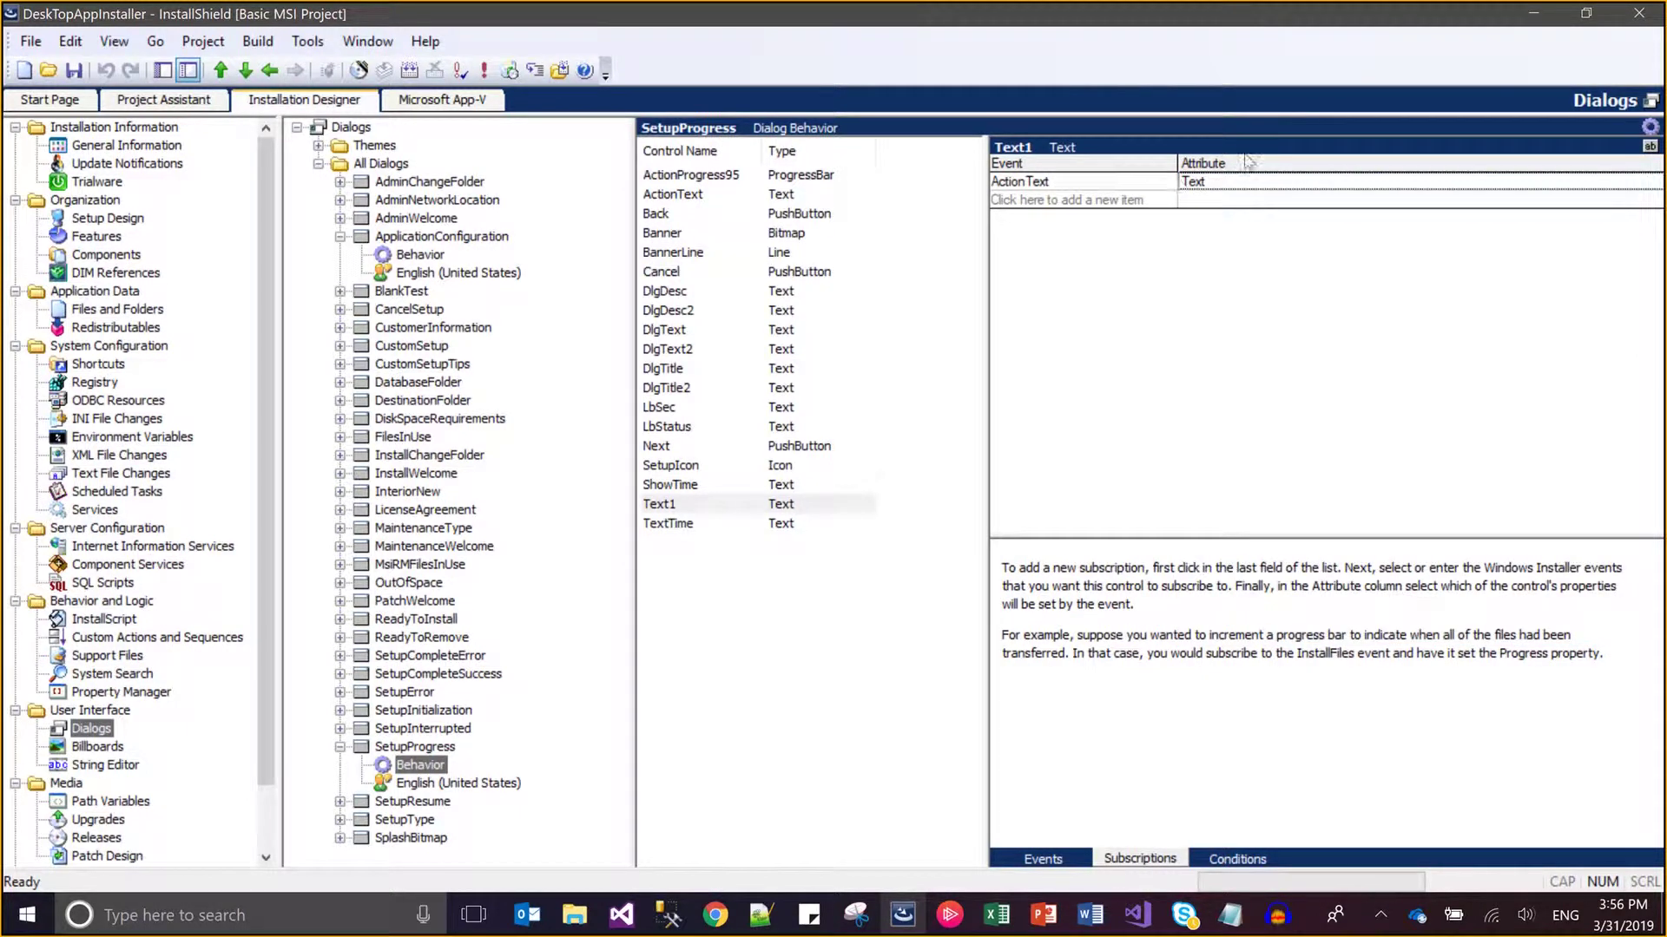
Review the event and attribute of the Text1 control's subscription
click(674, 510)
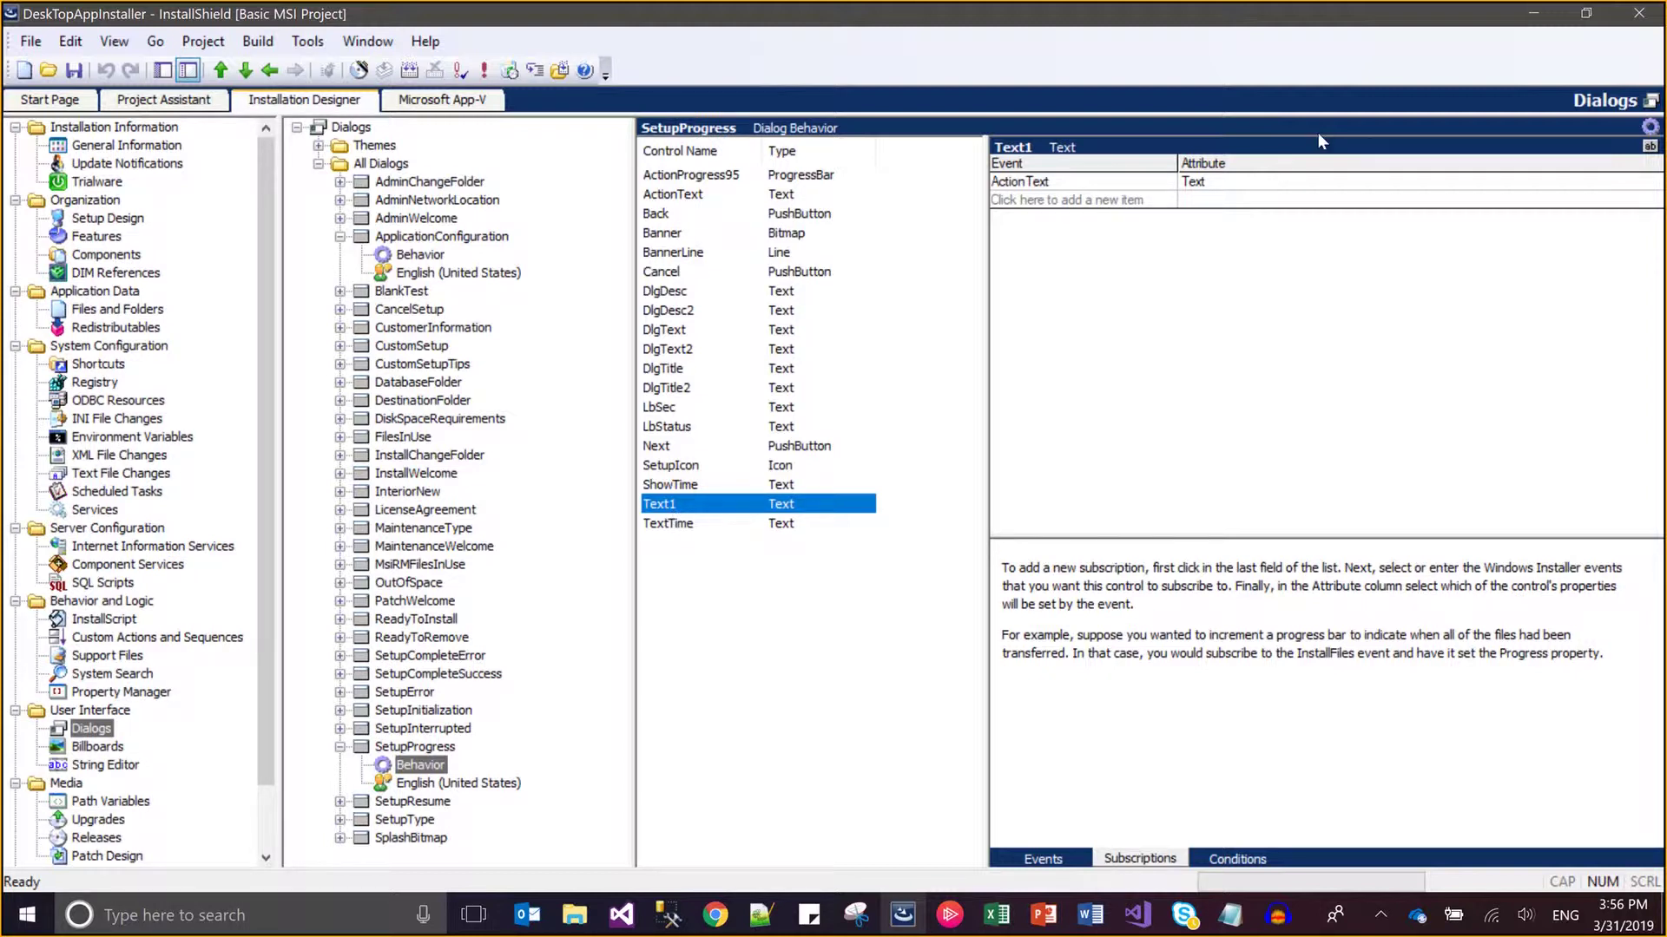
click(1233, 186)
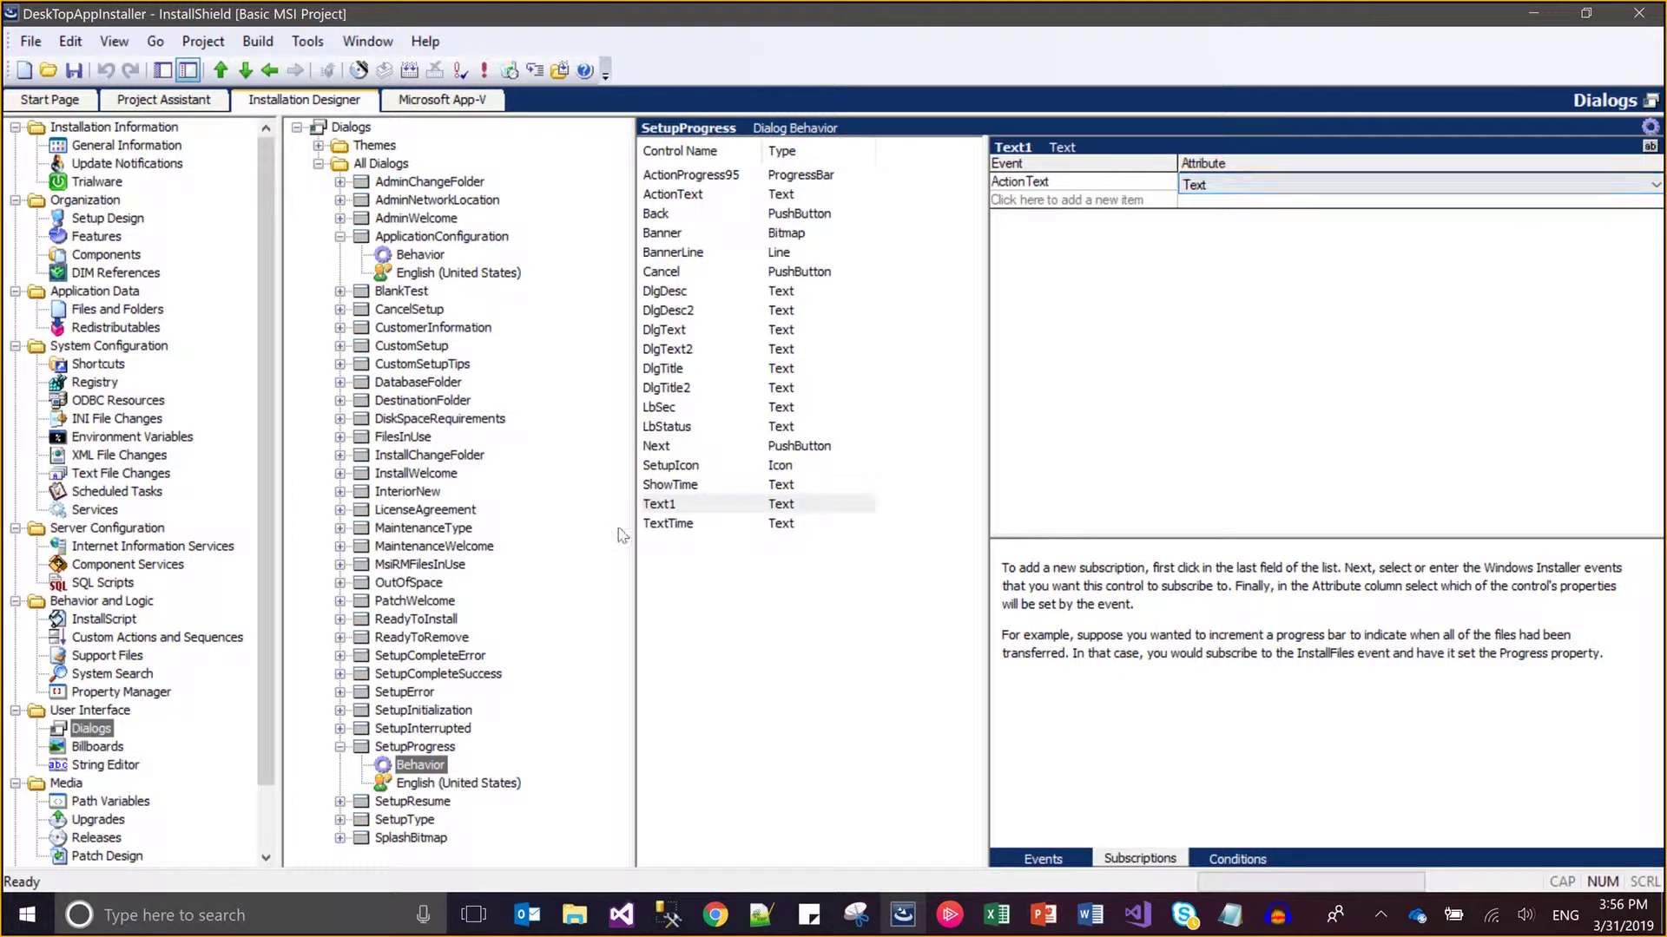
click(662, 512)
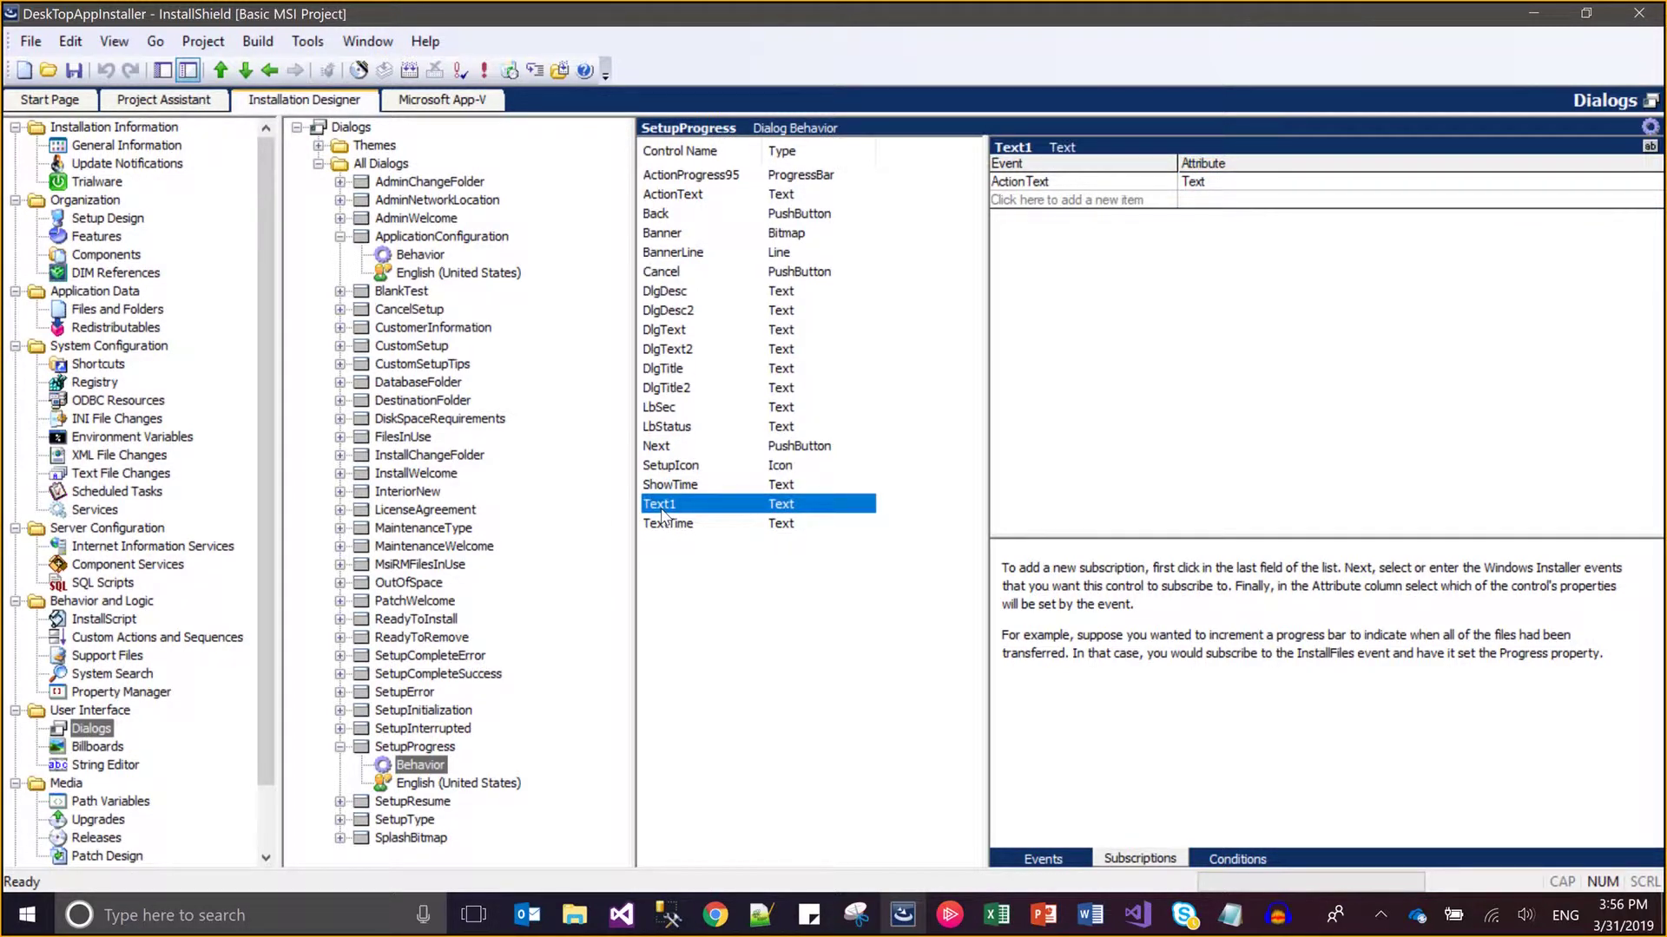
click(1018, 185)
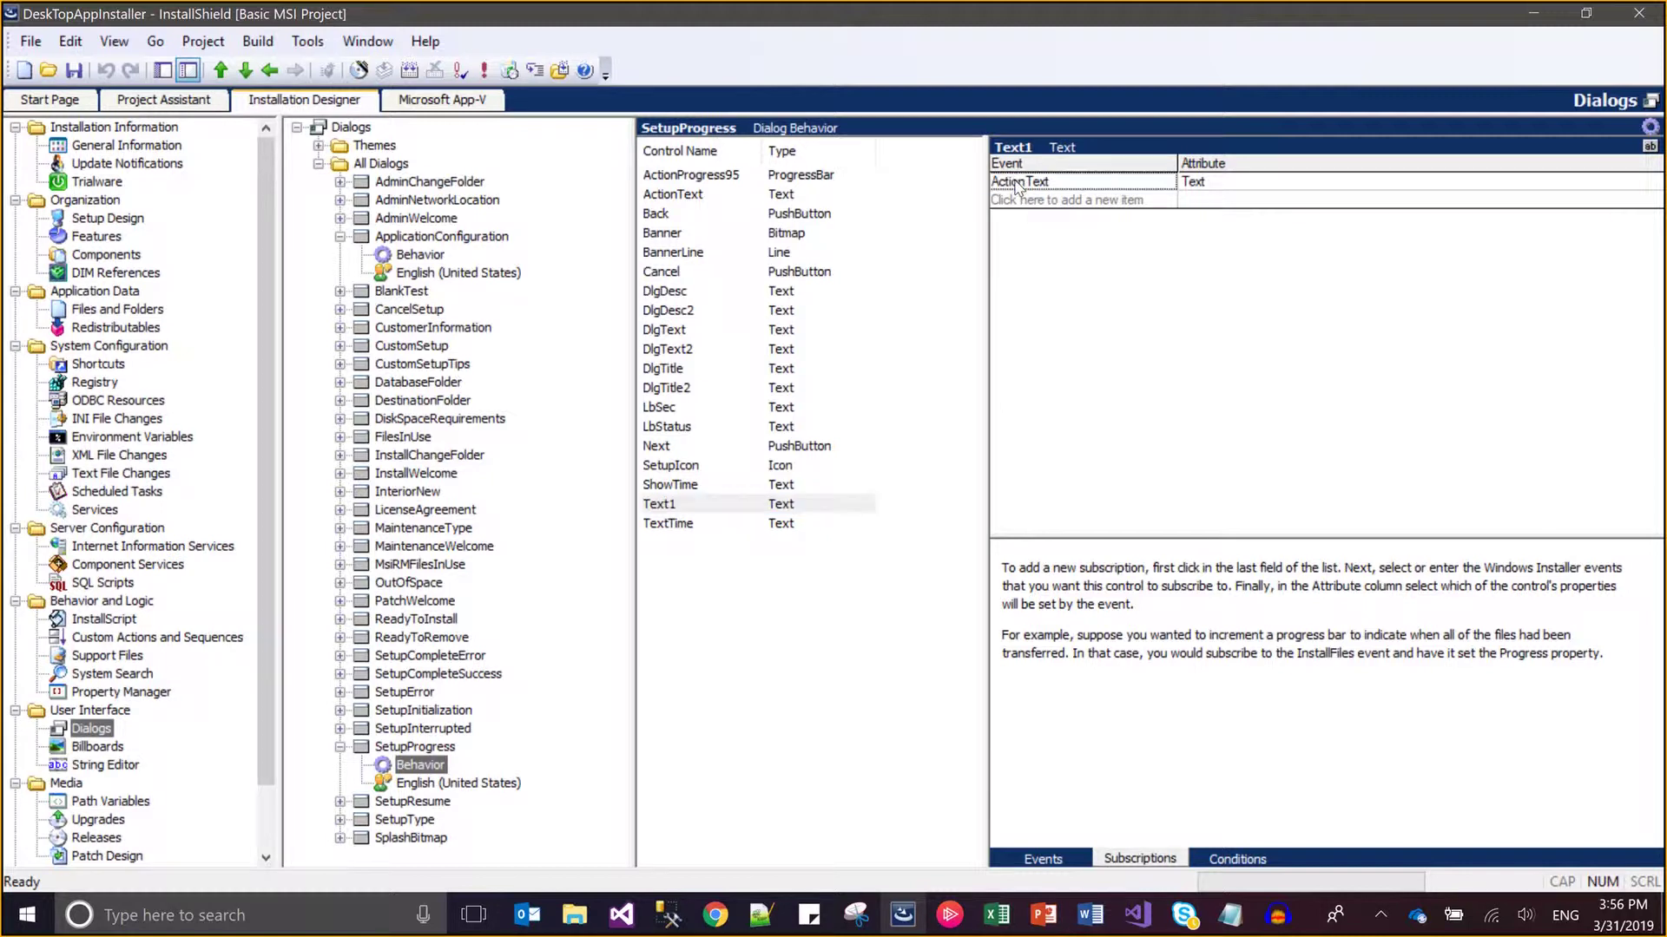
click(1018, 185)
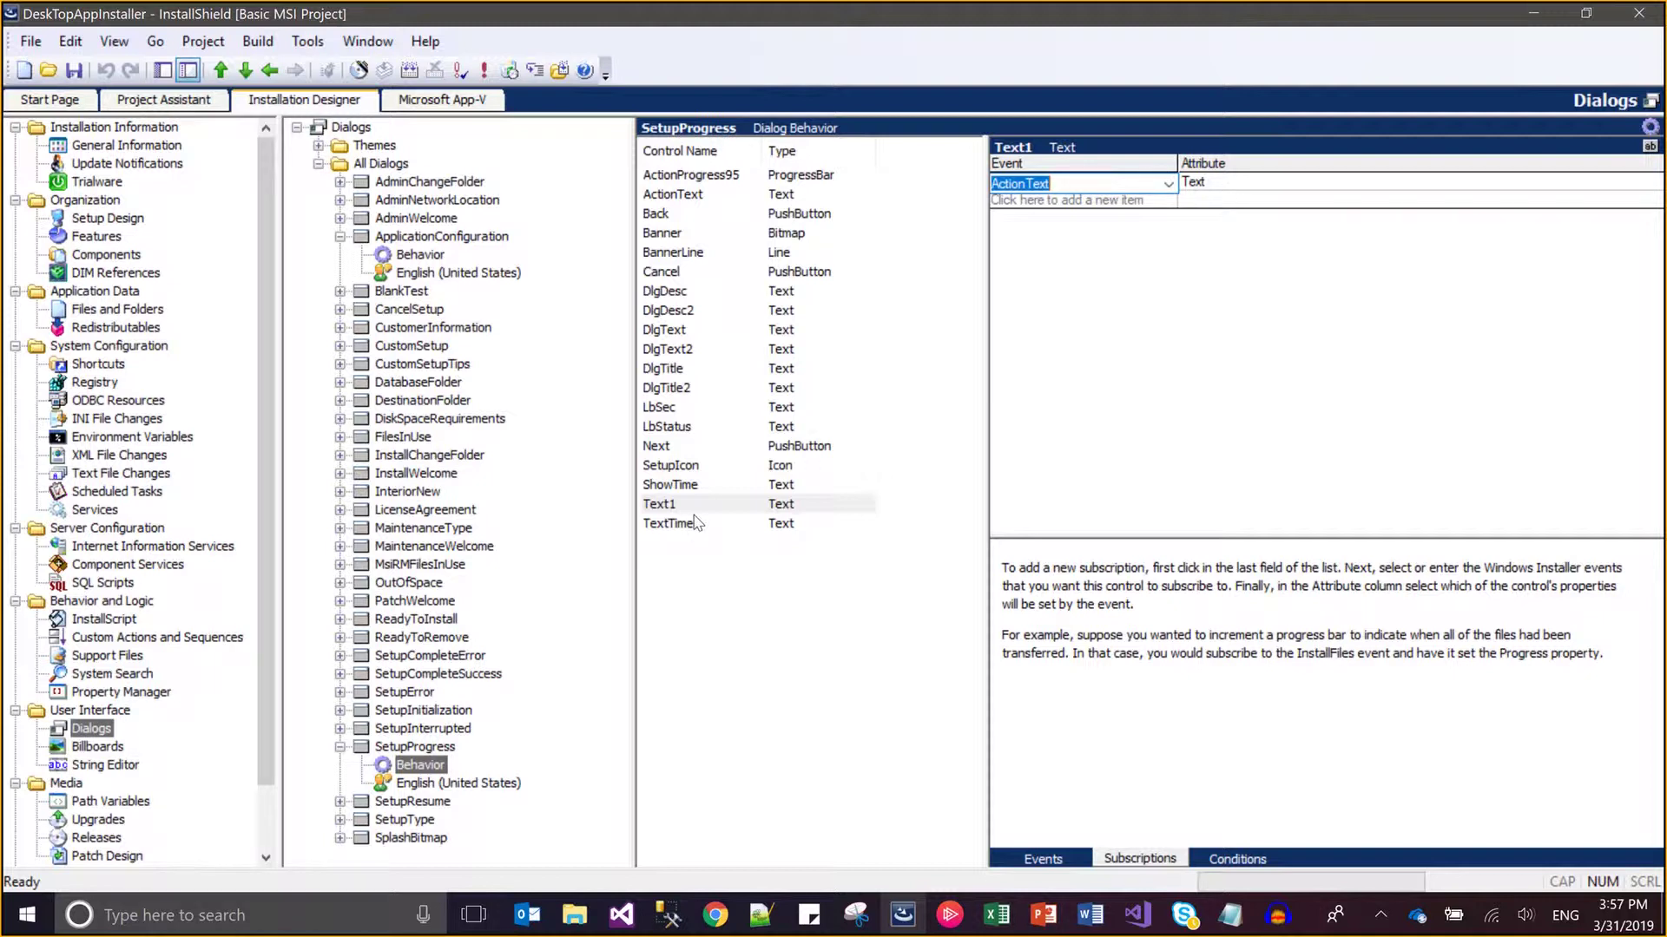
Check the Text attribute of Text1's ActionText subscription in SetupProgress and save the project
click(1243, 184)
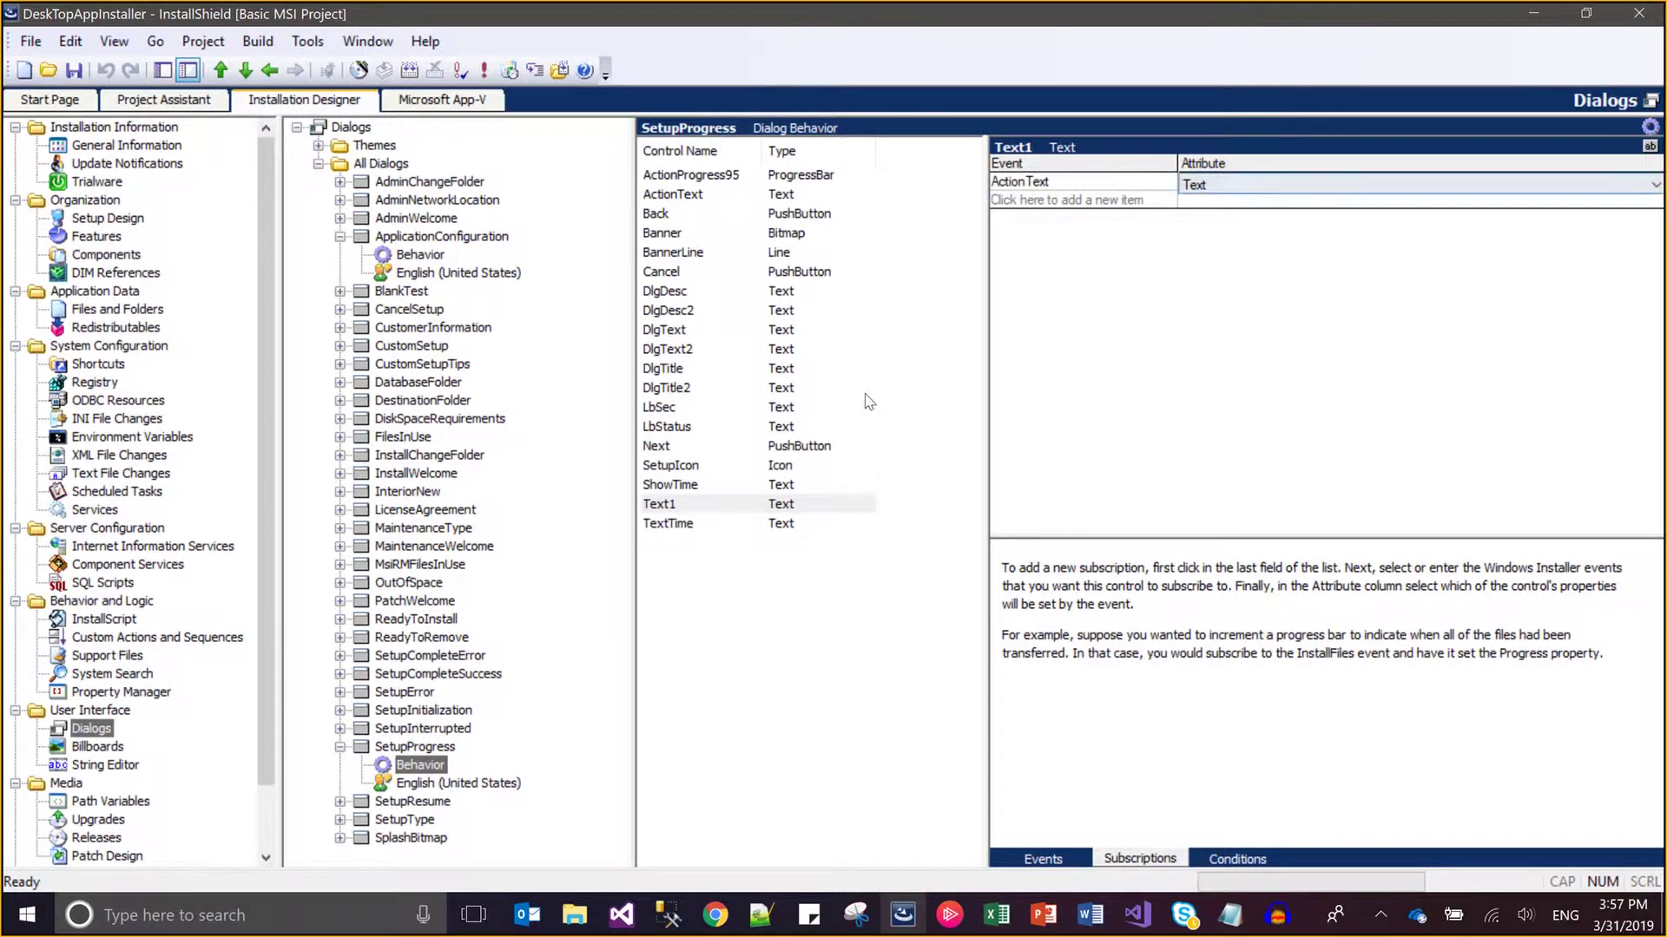
click(688, 506)
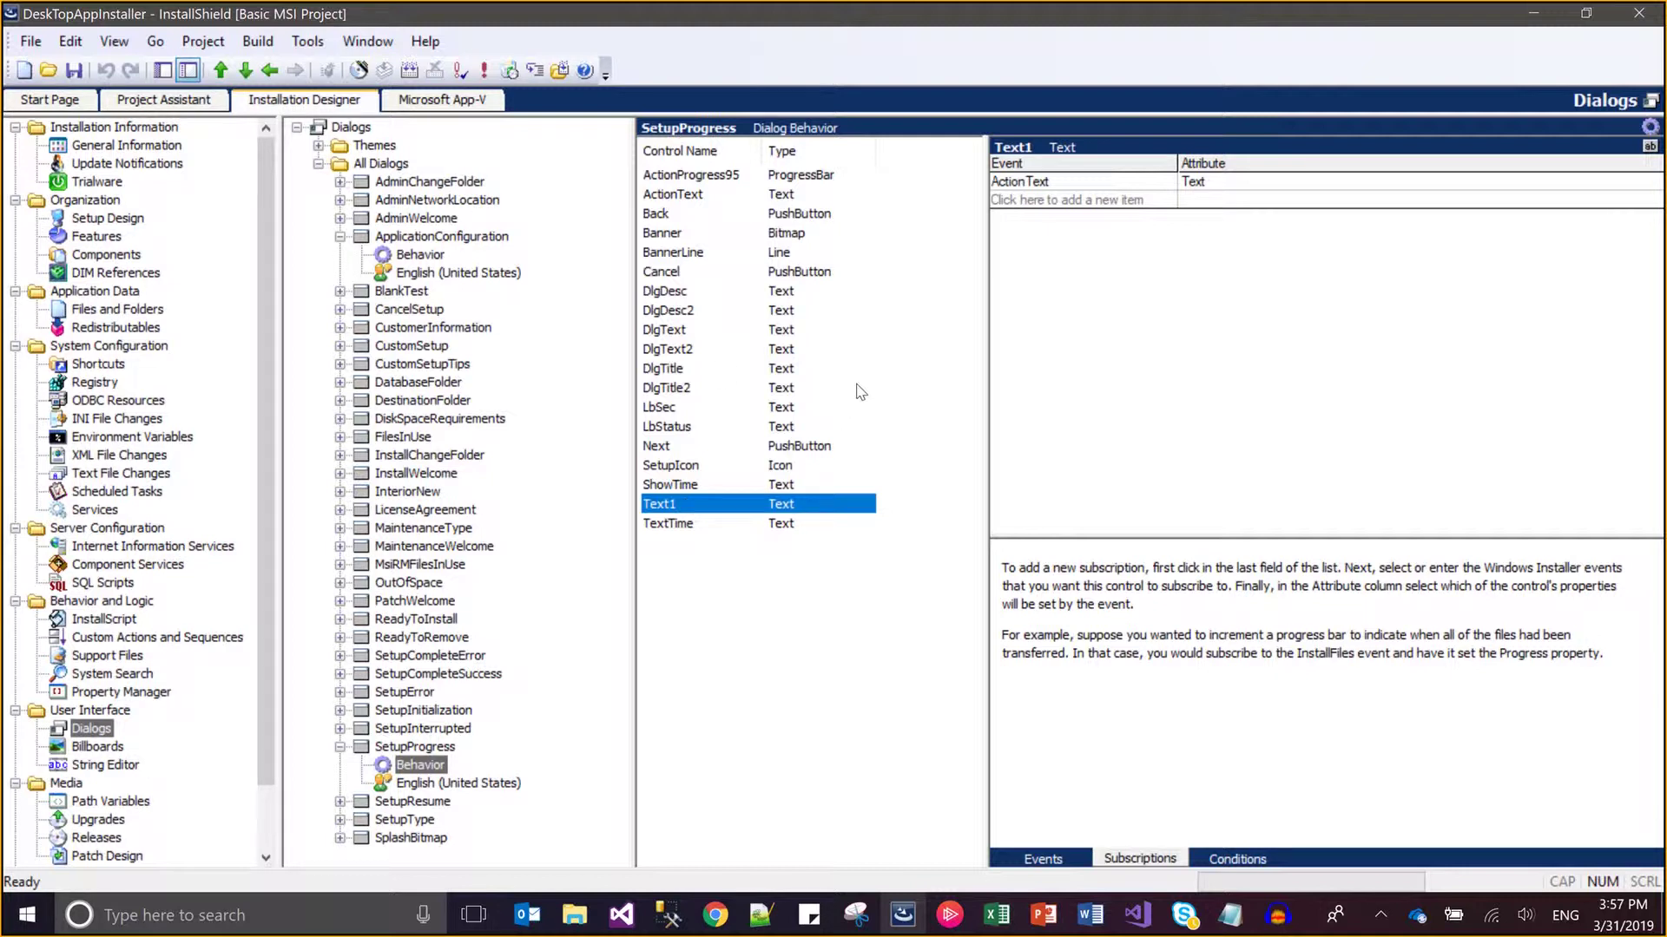
click(73, 76)
Open ApplicationConfiguration's English (United States) layout and inspect the edit field beside Name of User
click(419, 272)
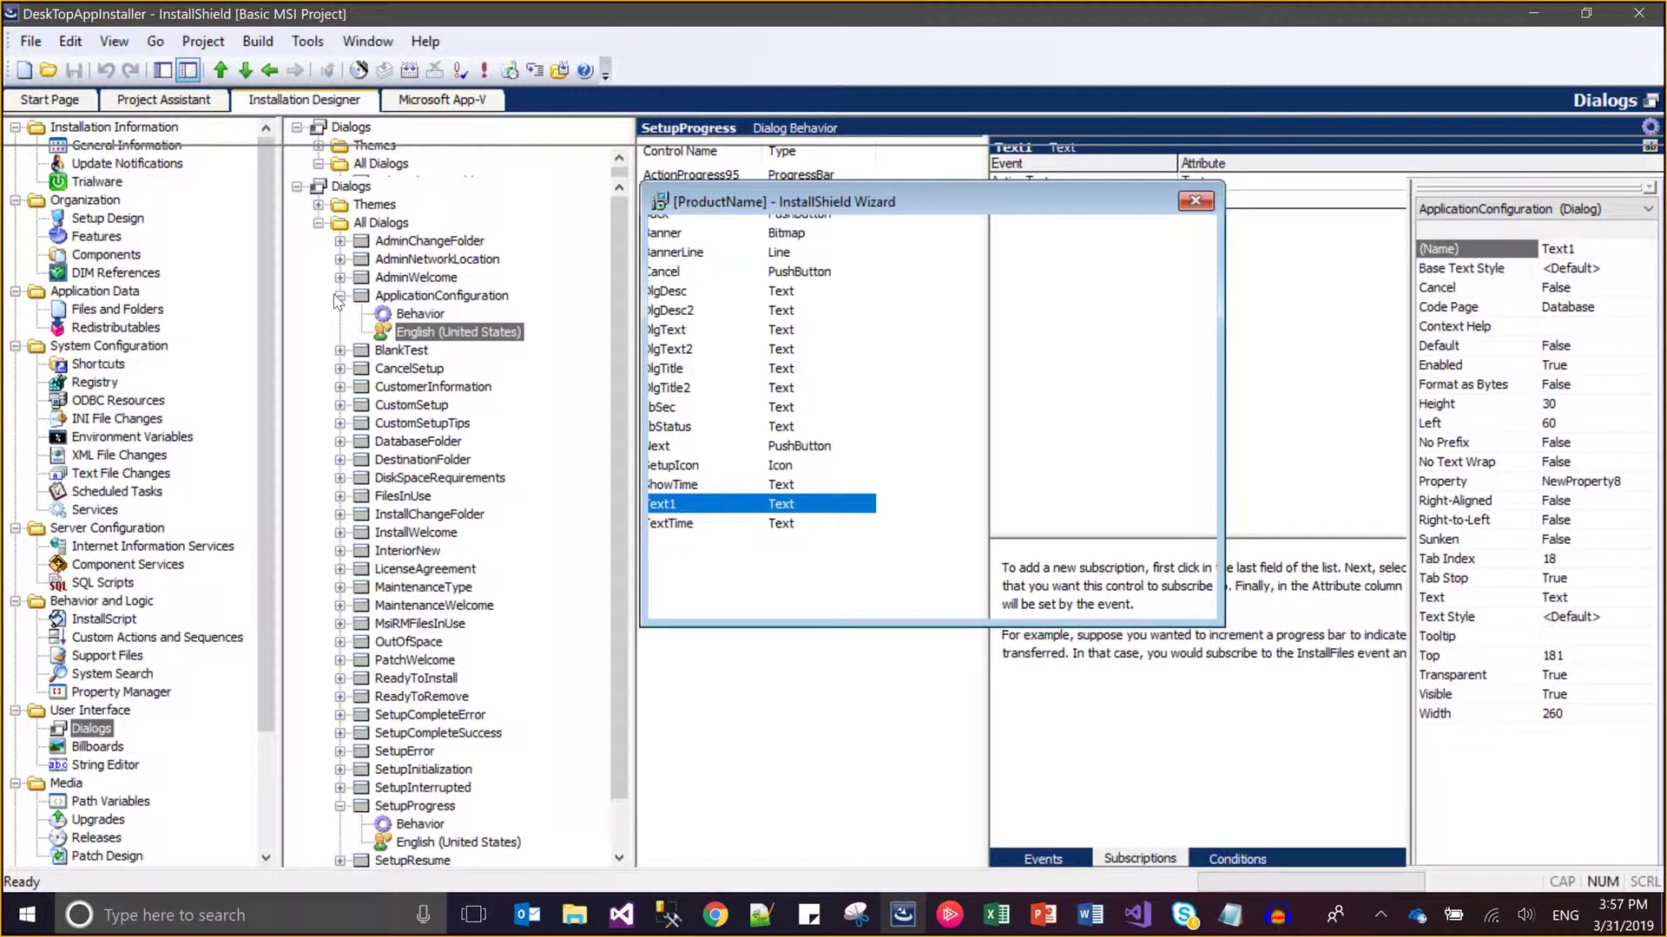
click(460, 331)
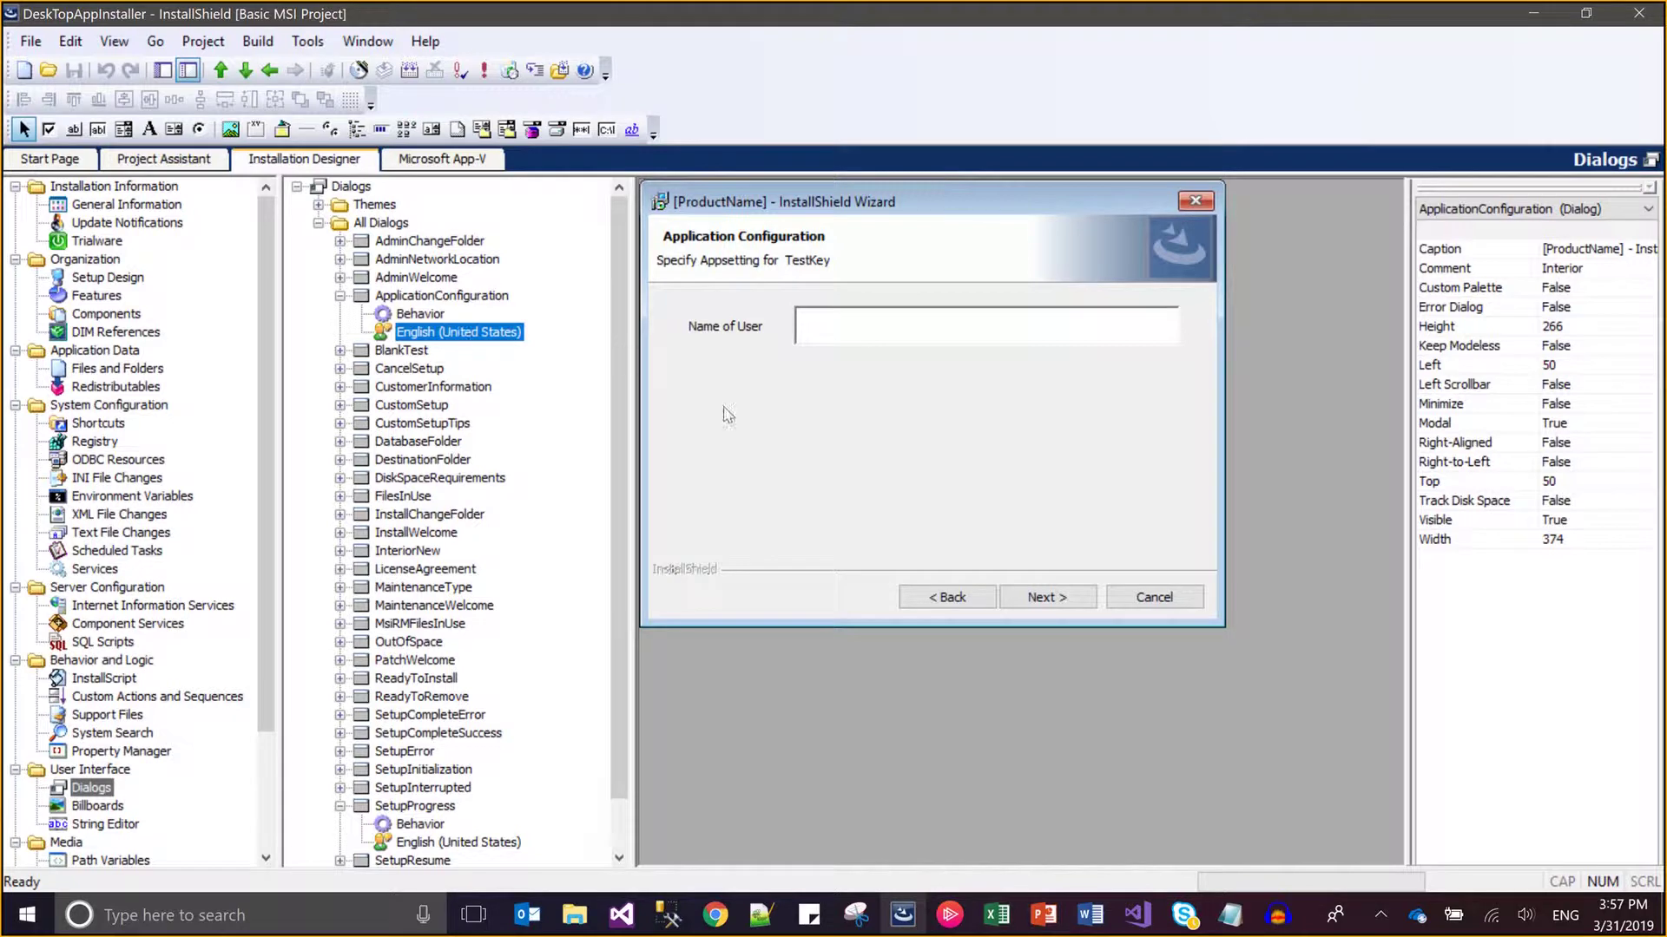
click(859, 340)
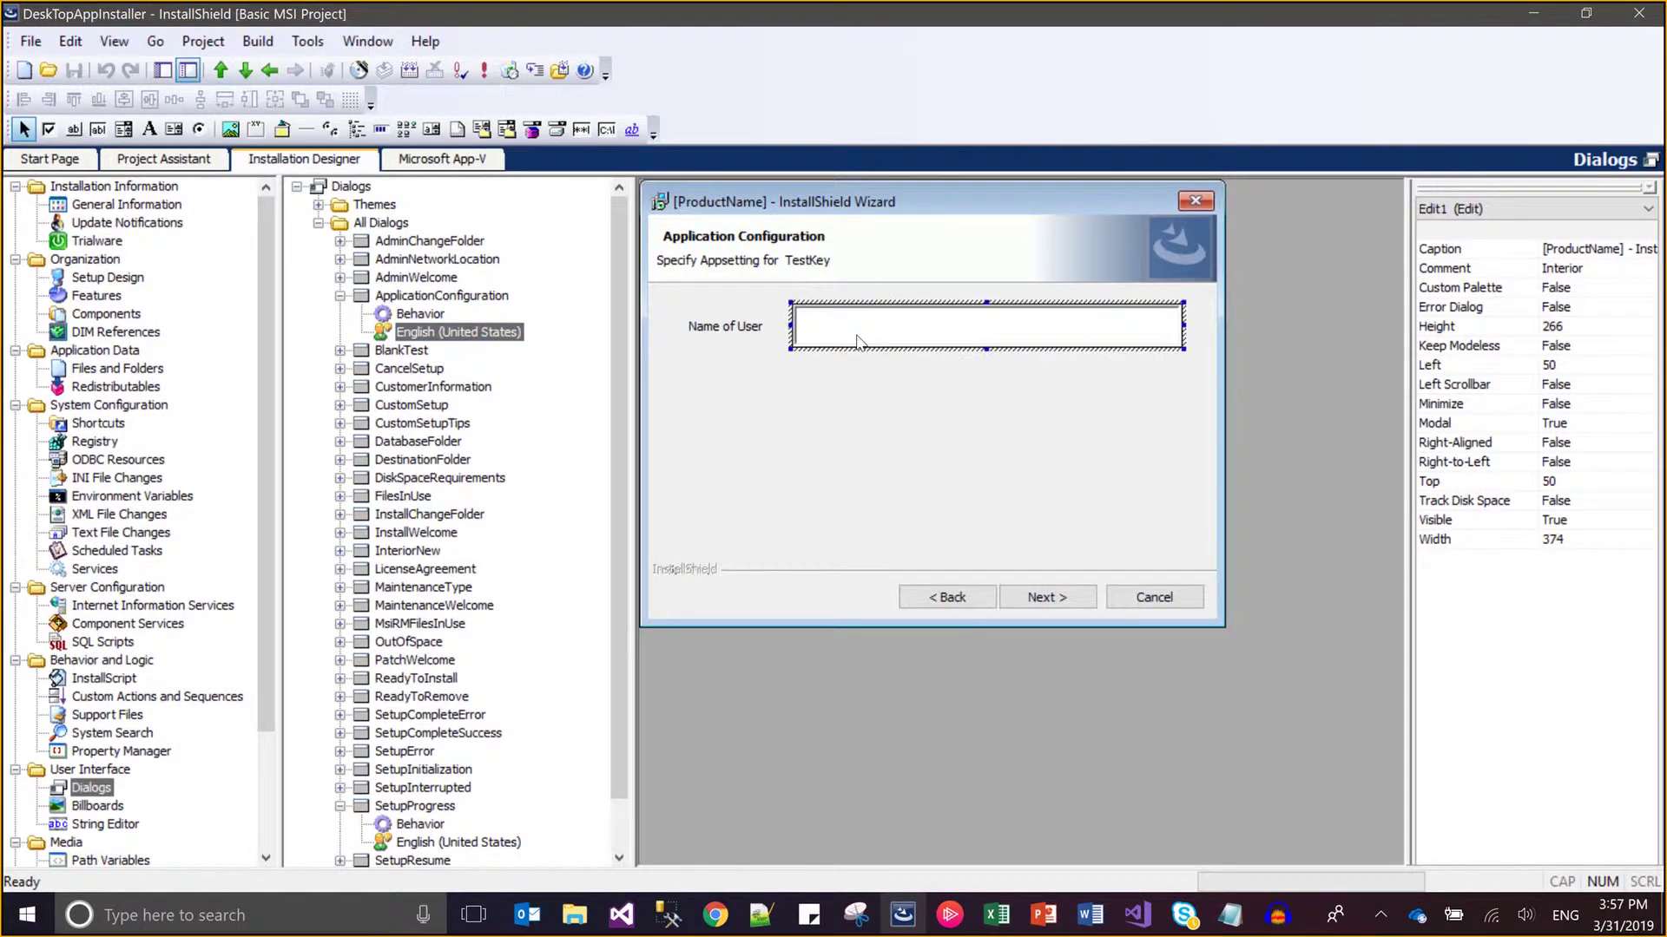
click(780, 419)
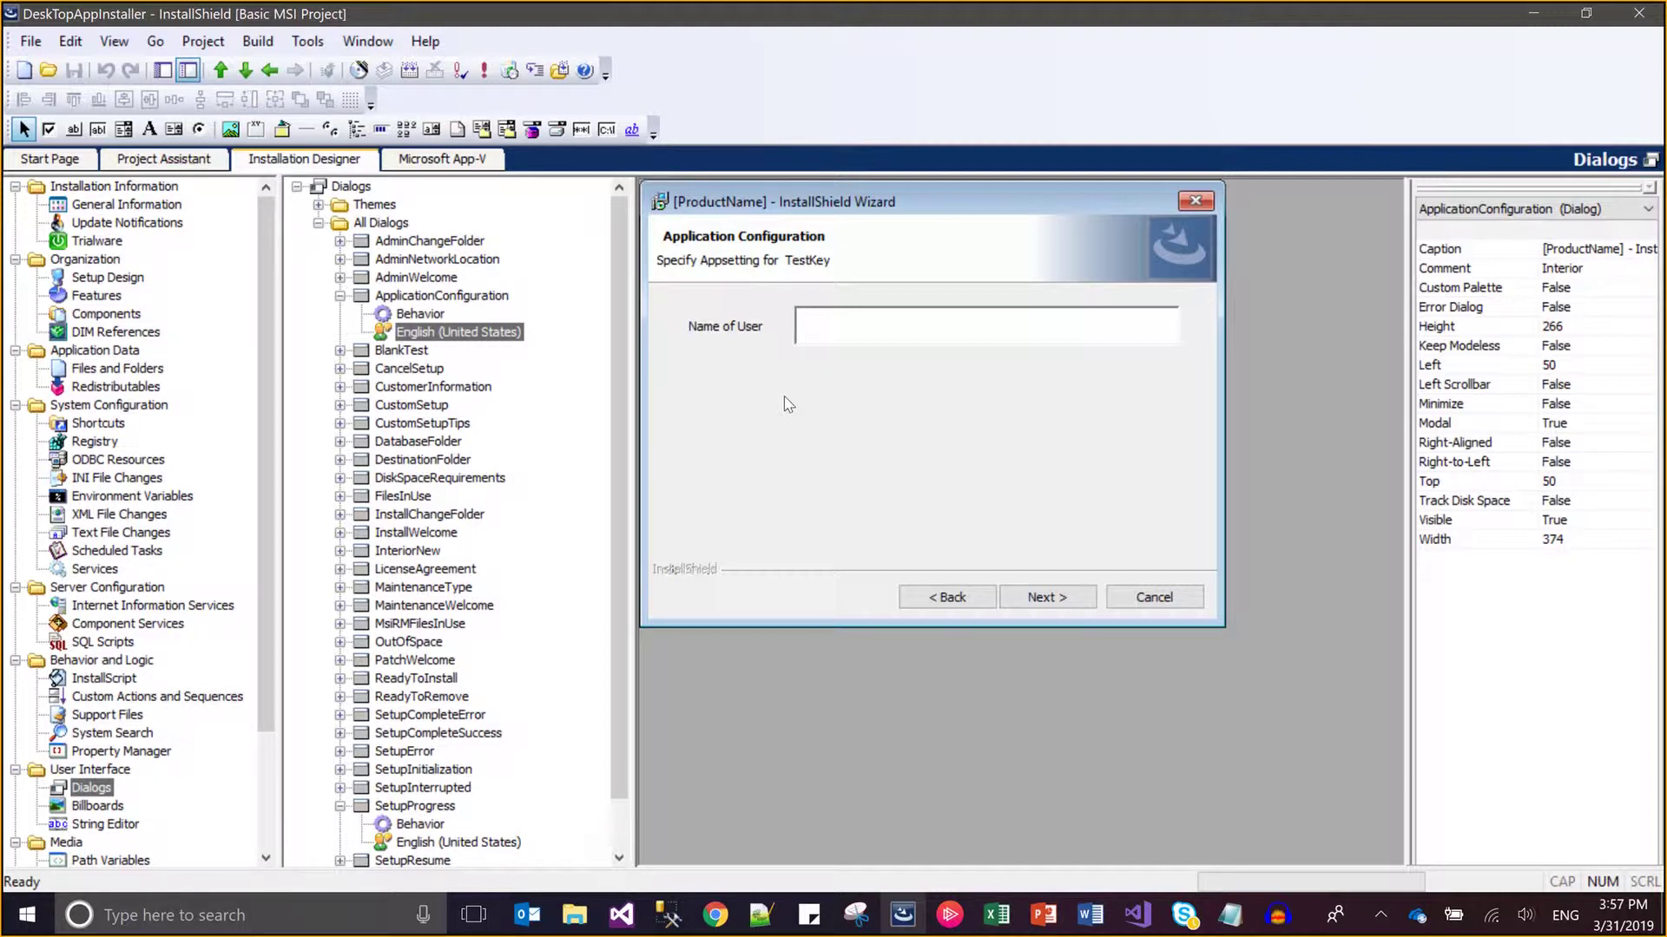
Open BlankTest's English (United States) layout and inspect the properties of the Hobbie text control
click(340, 349)
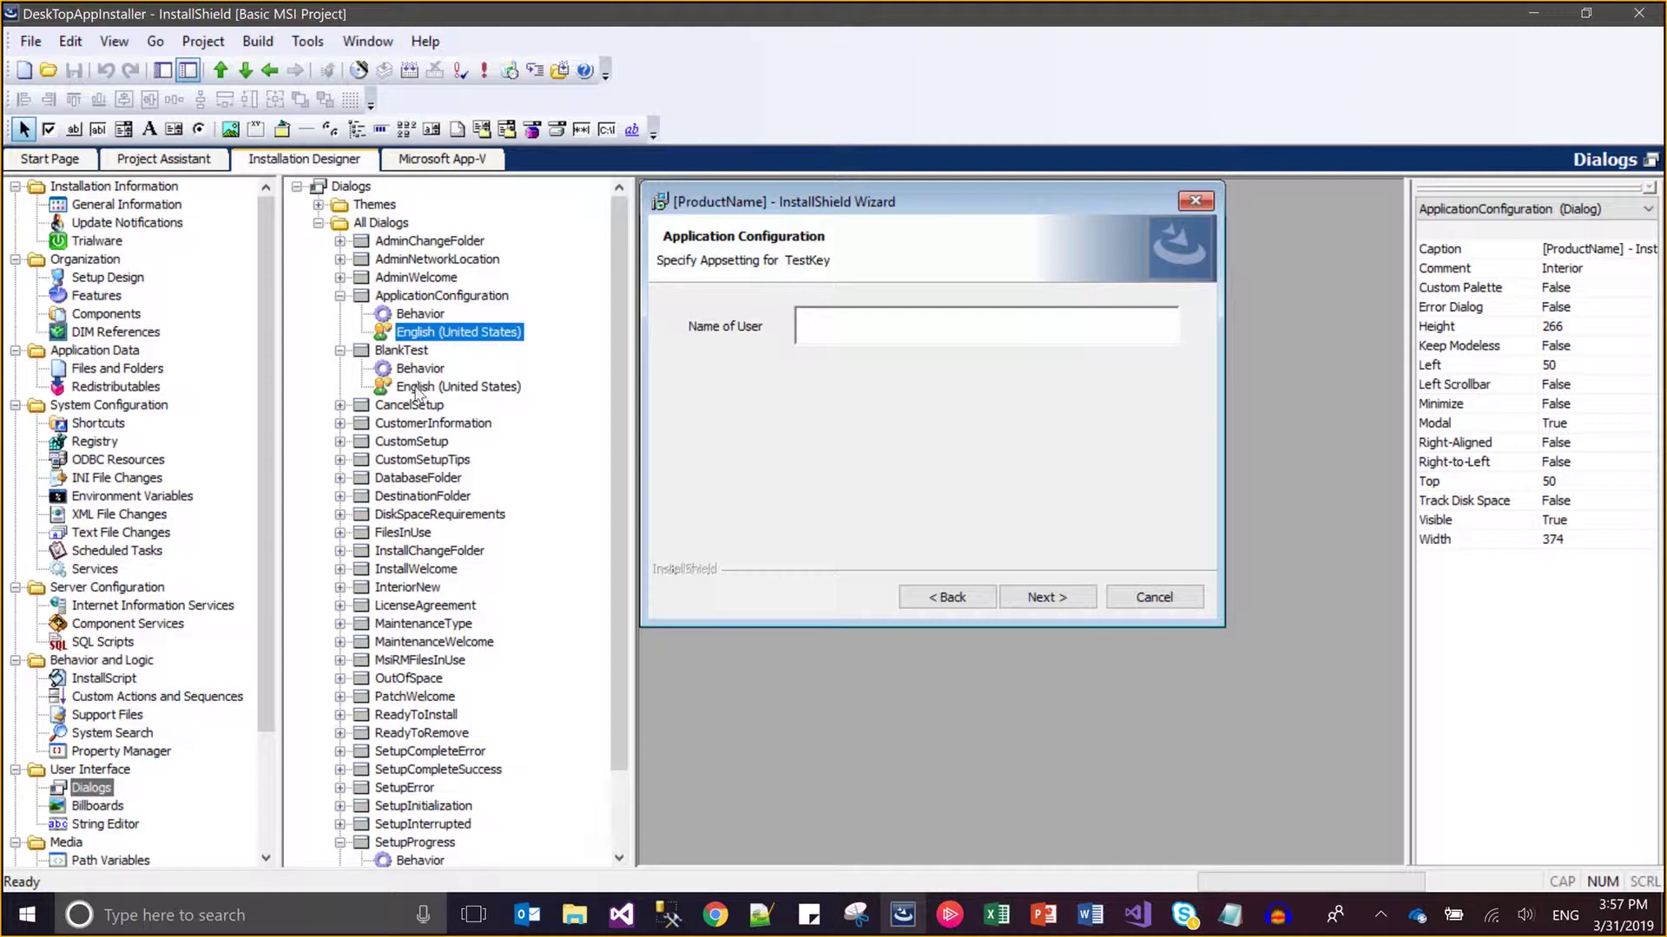
click(417, 387)
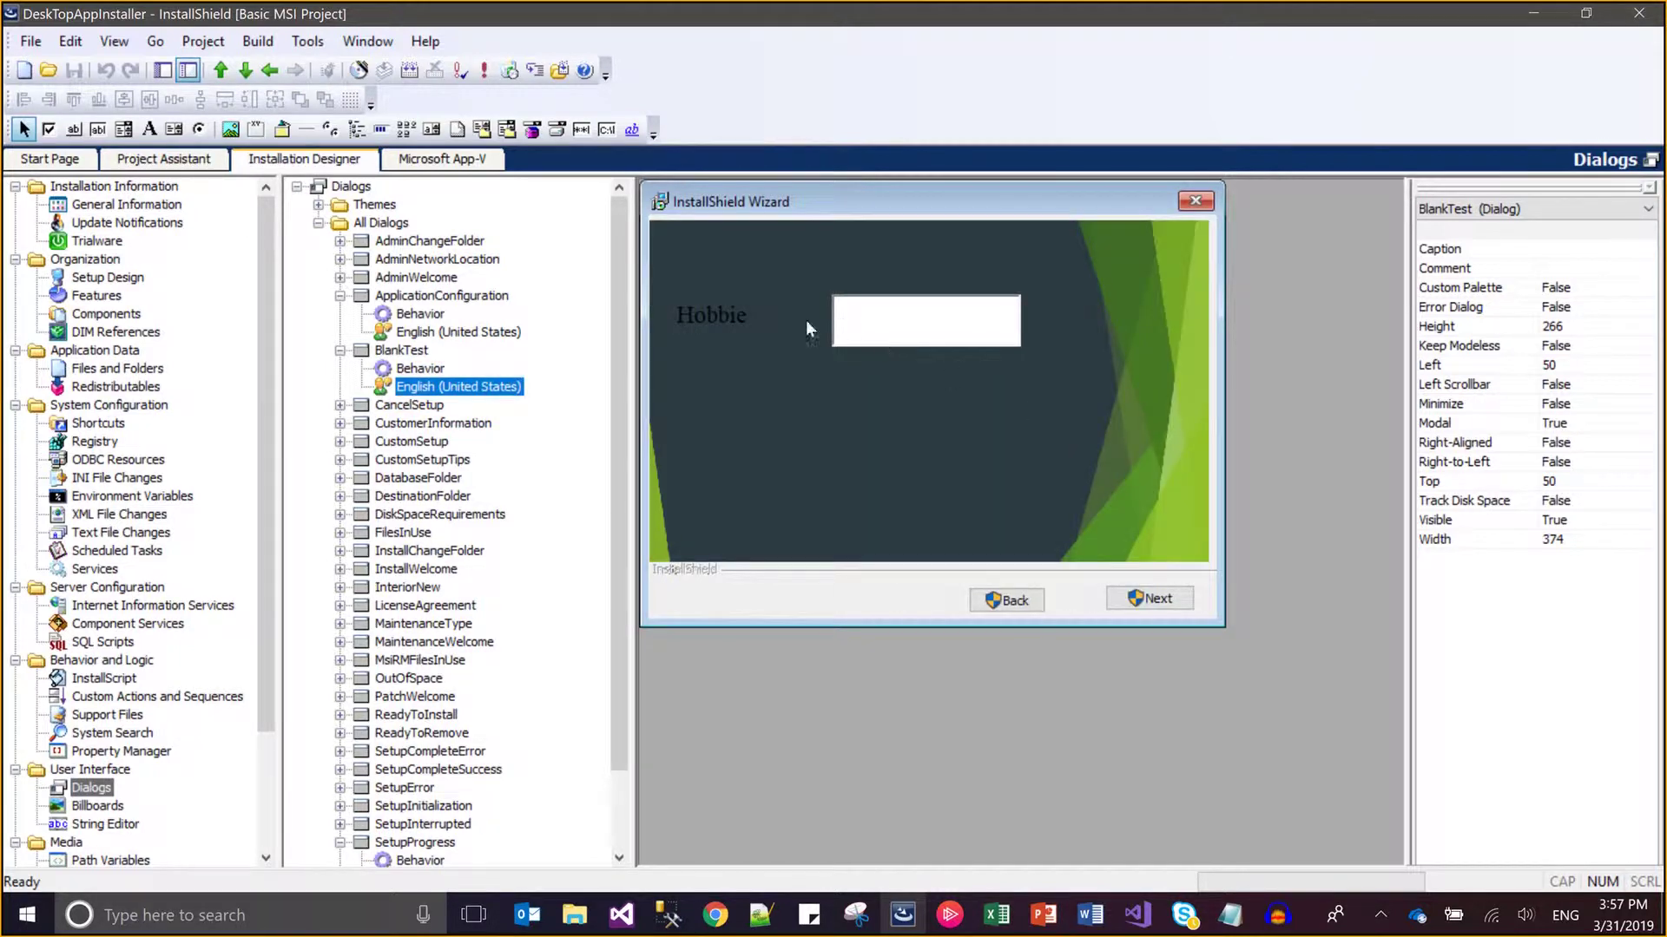
click(716, 314)
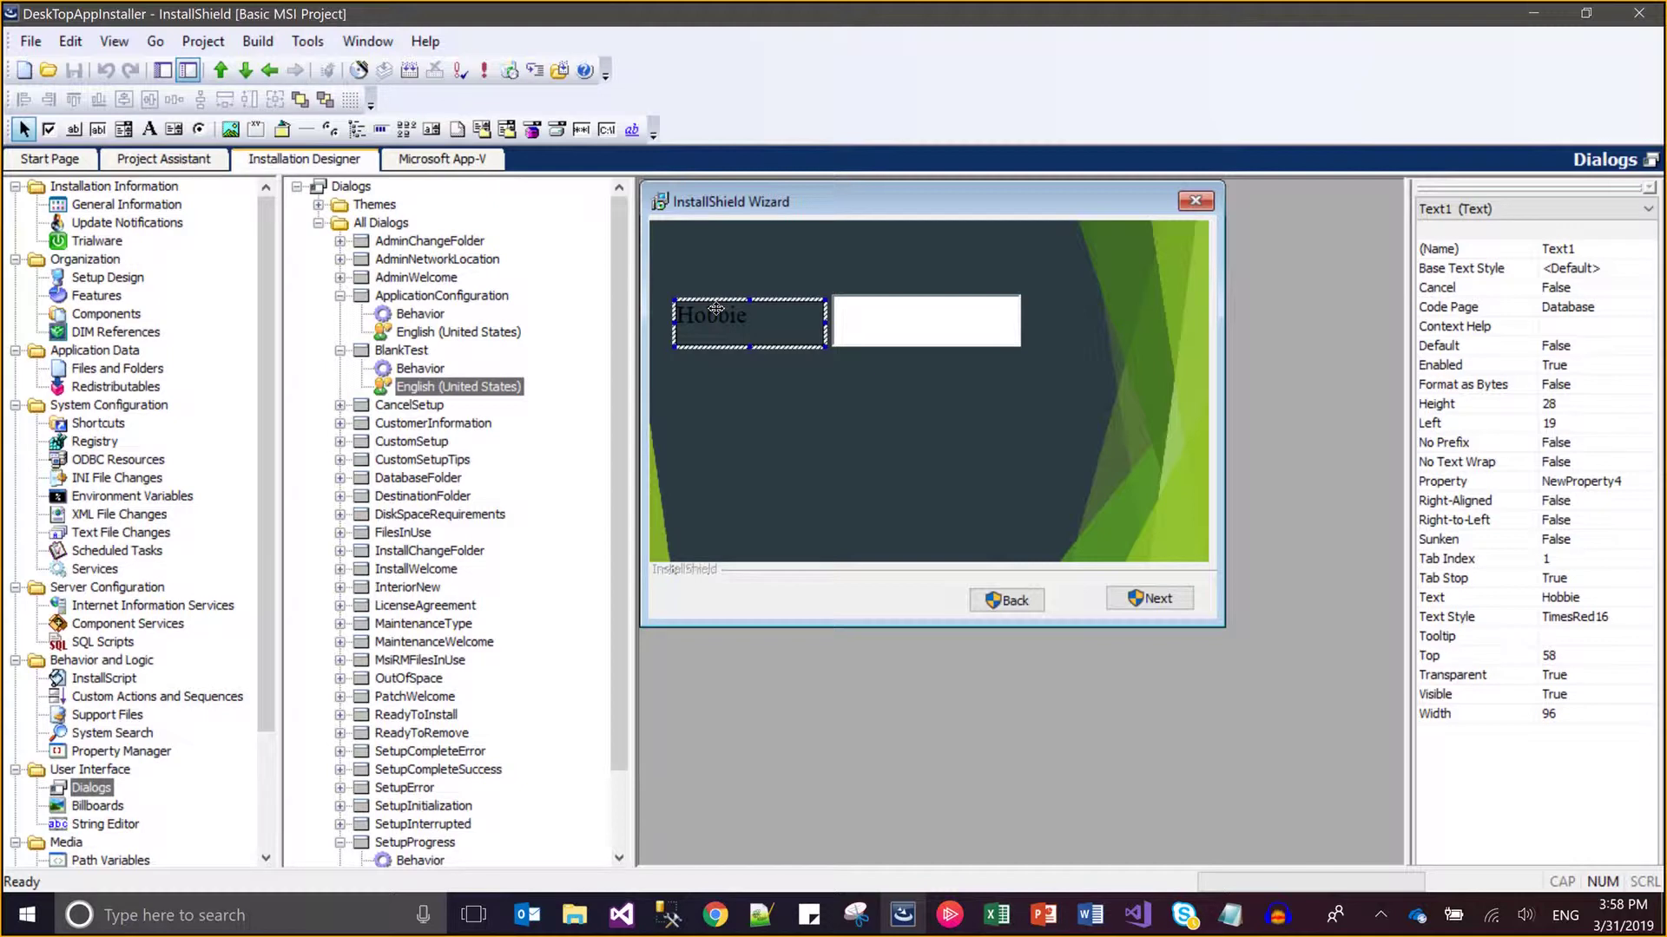
Look up the property assigned to the Name of User edit field in ApplicationConfiguration's English (United States) layout
click(480, 332)
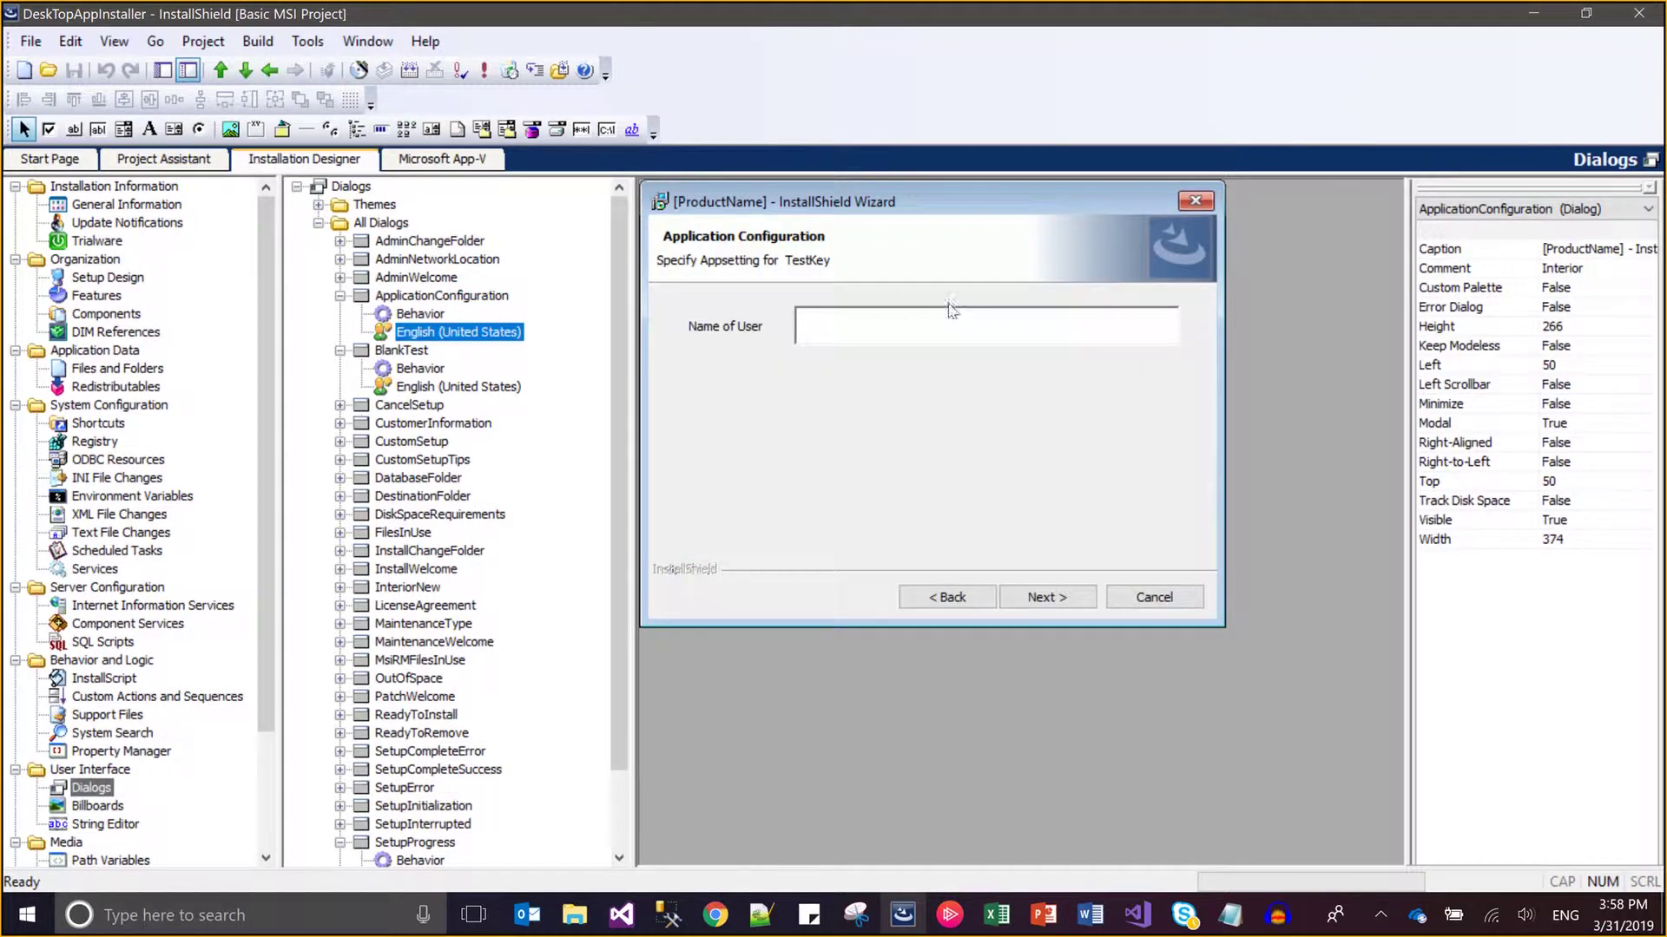
click(930, 333)
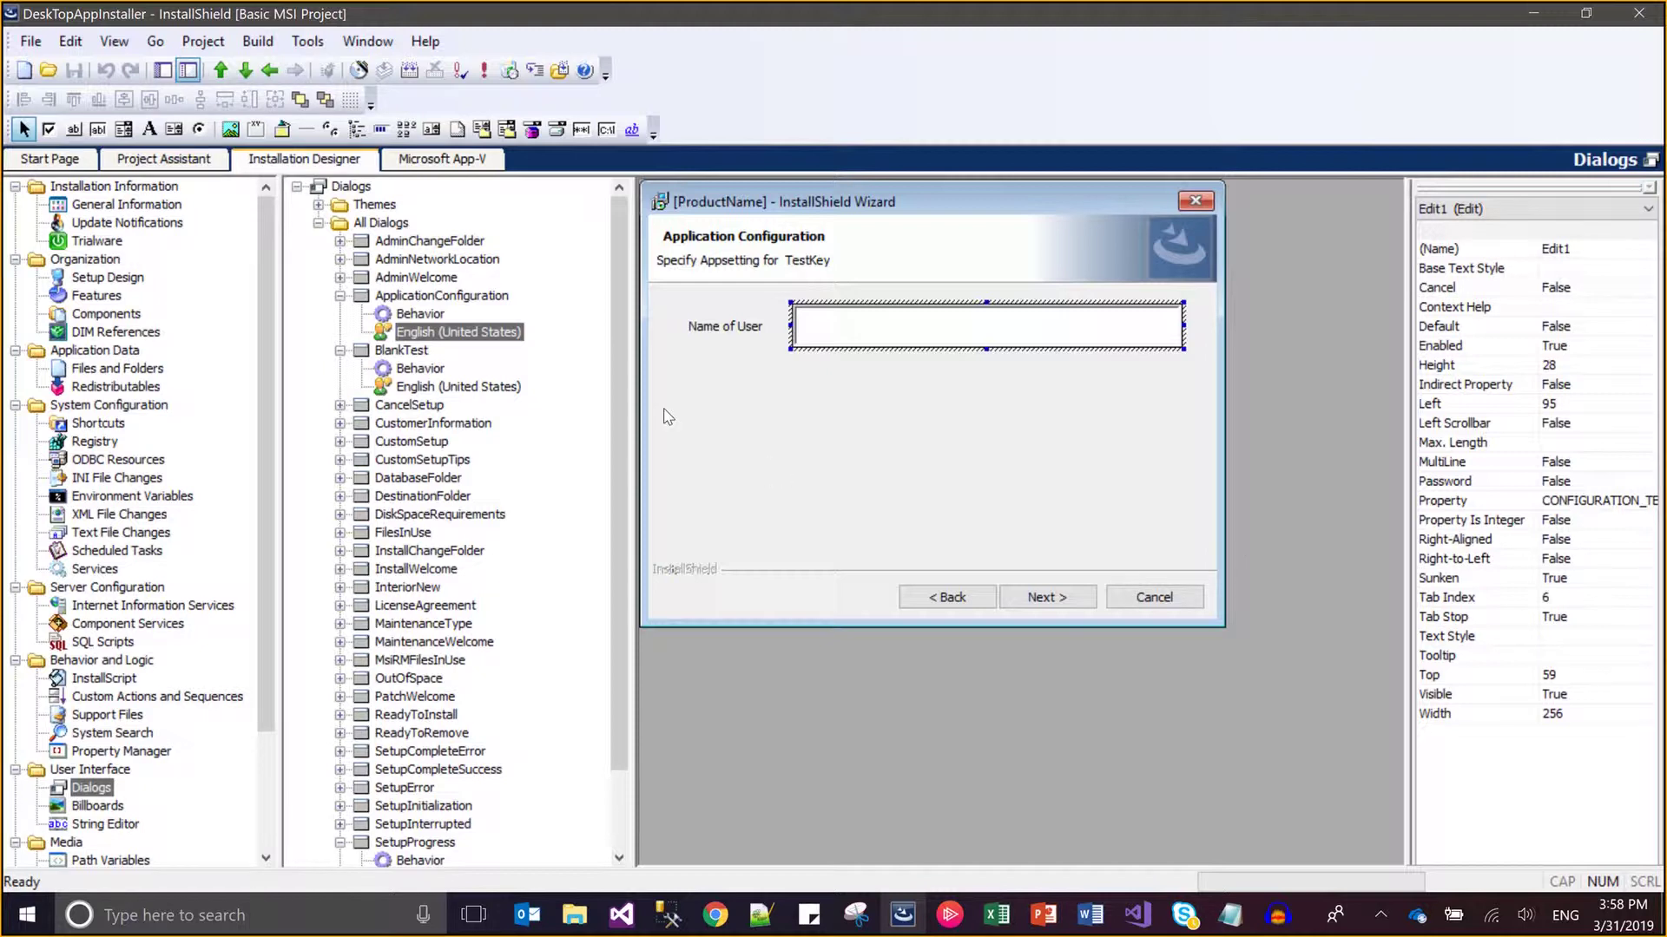
click(1616, 510)
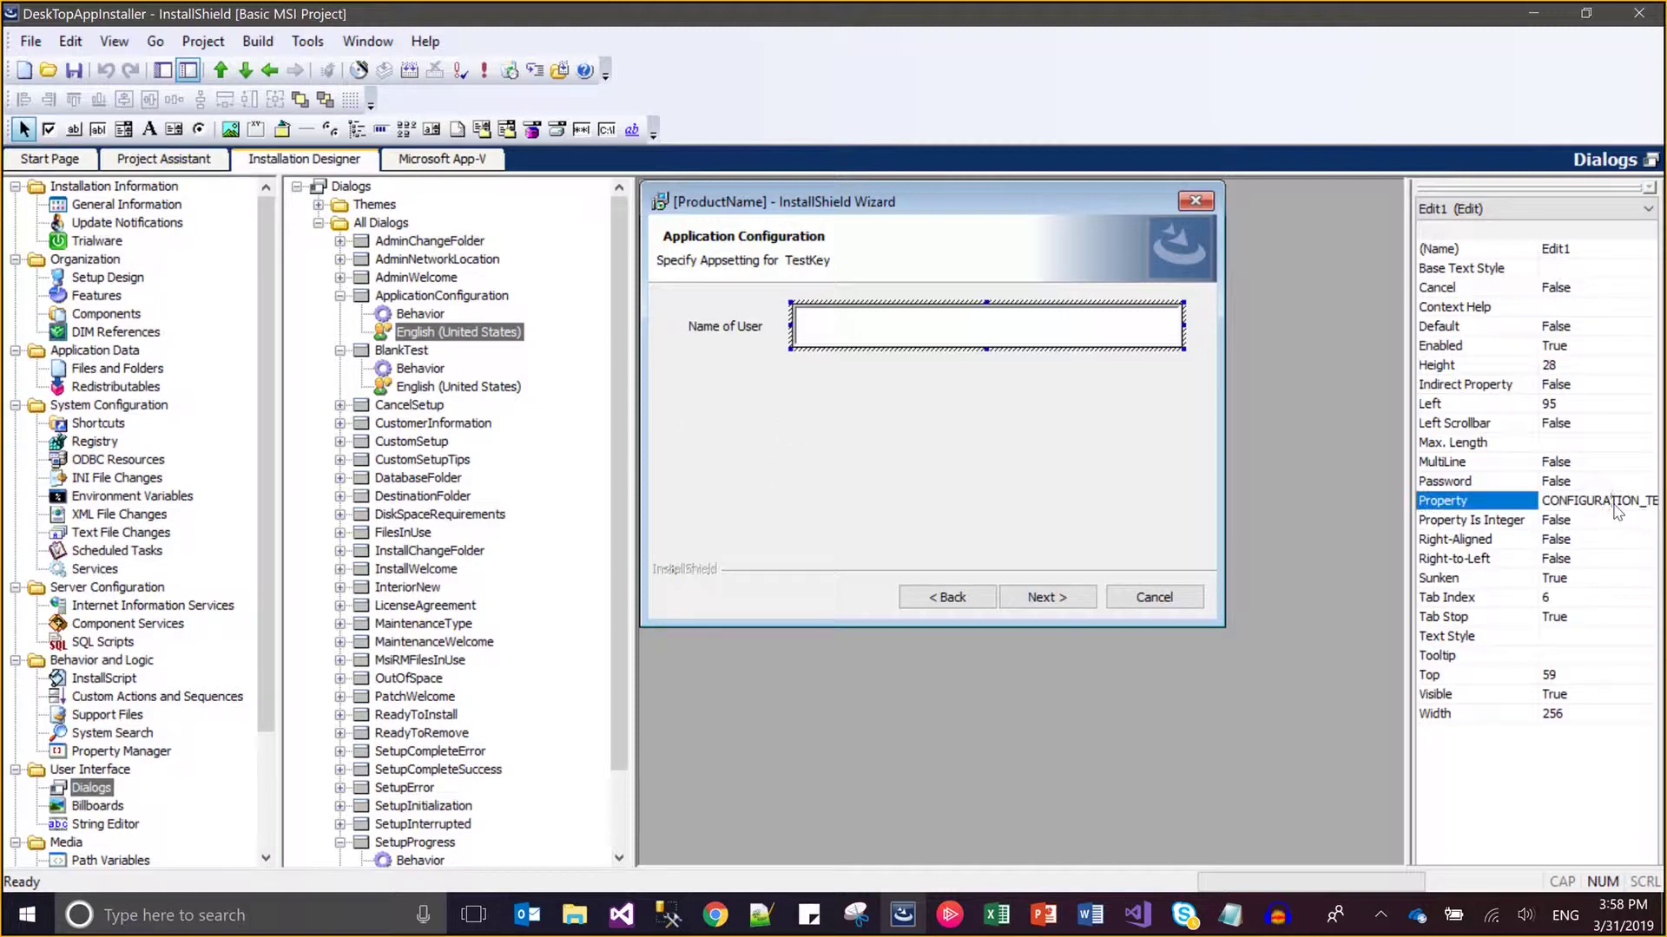
double_click(1617, 501)
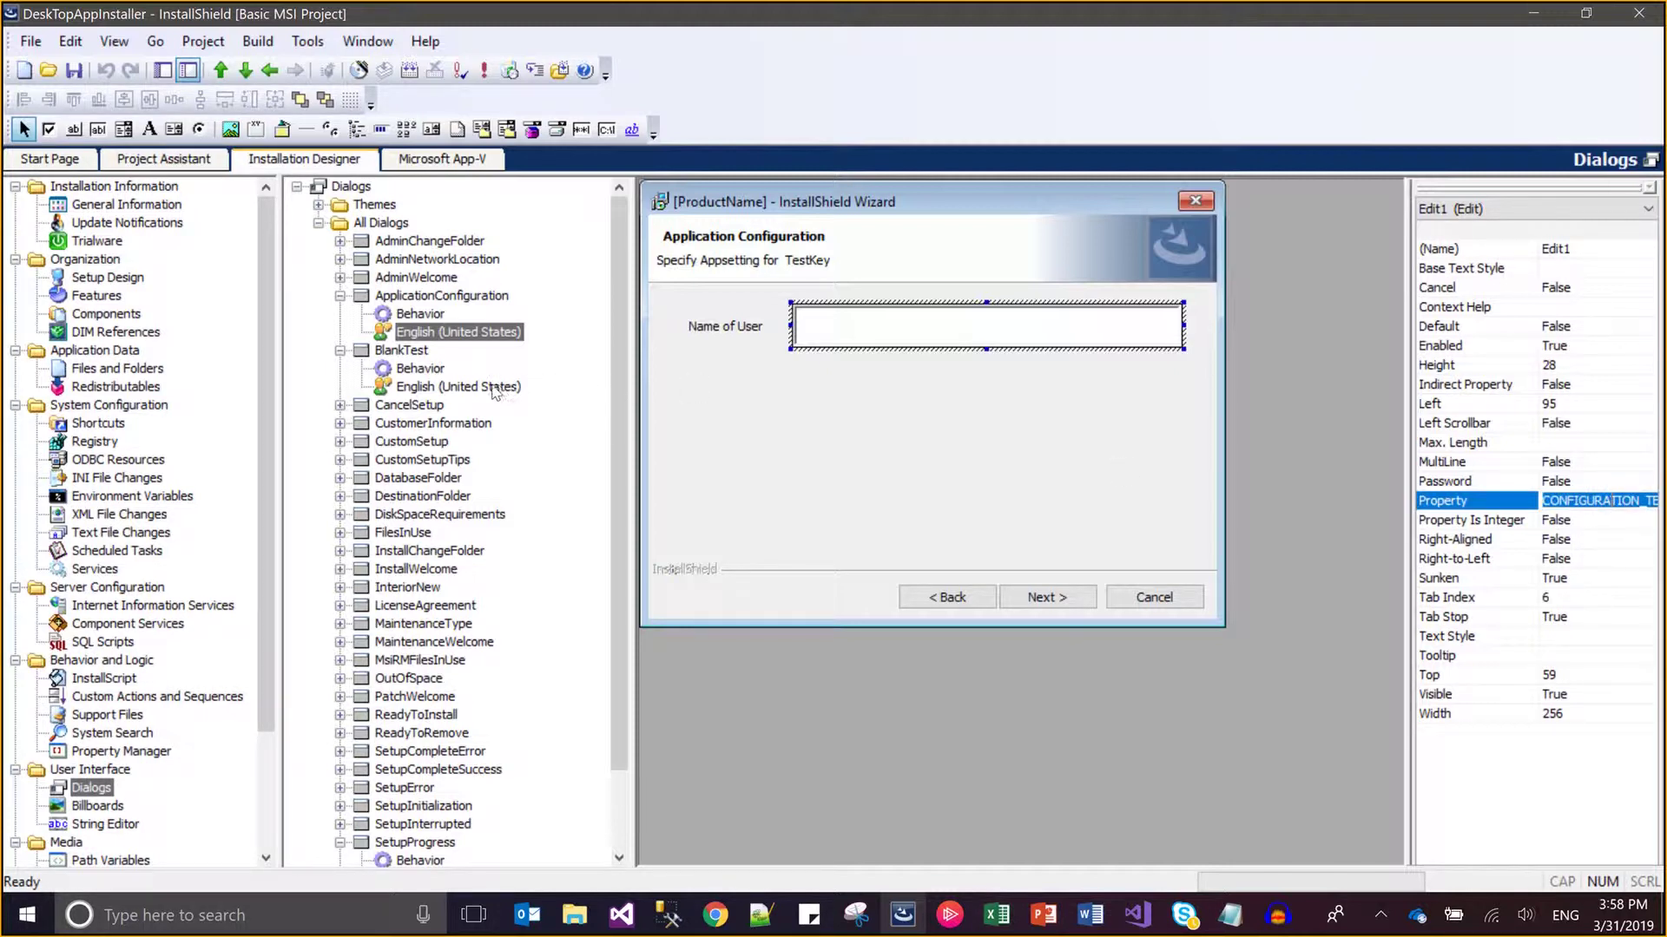
In the BlankTest behavior, add a condition entry with the Hide action to the Hobbie text control, Text1
click(452, 390)
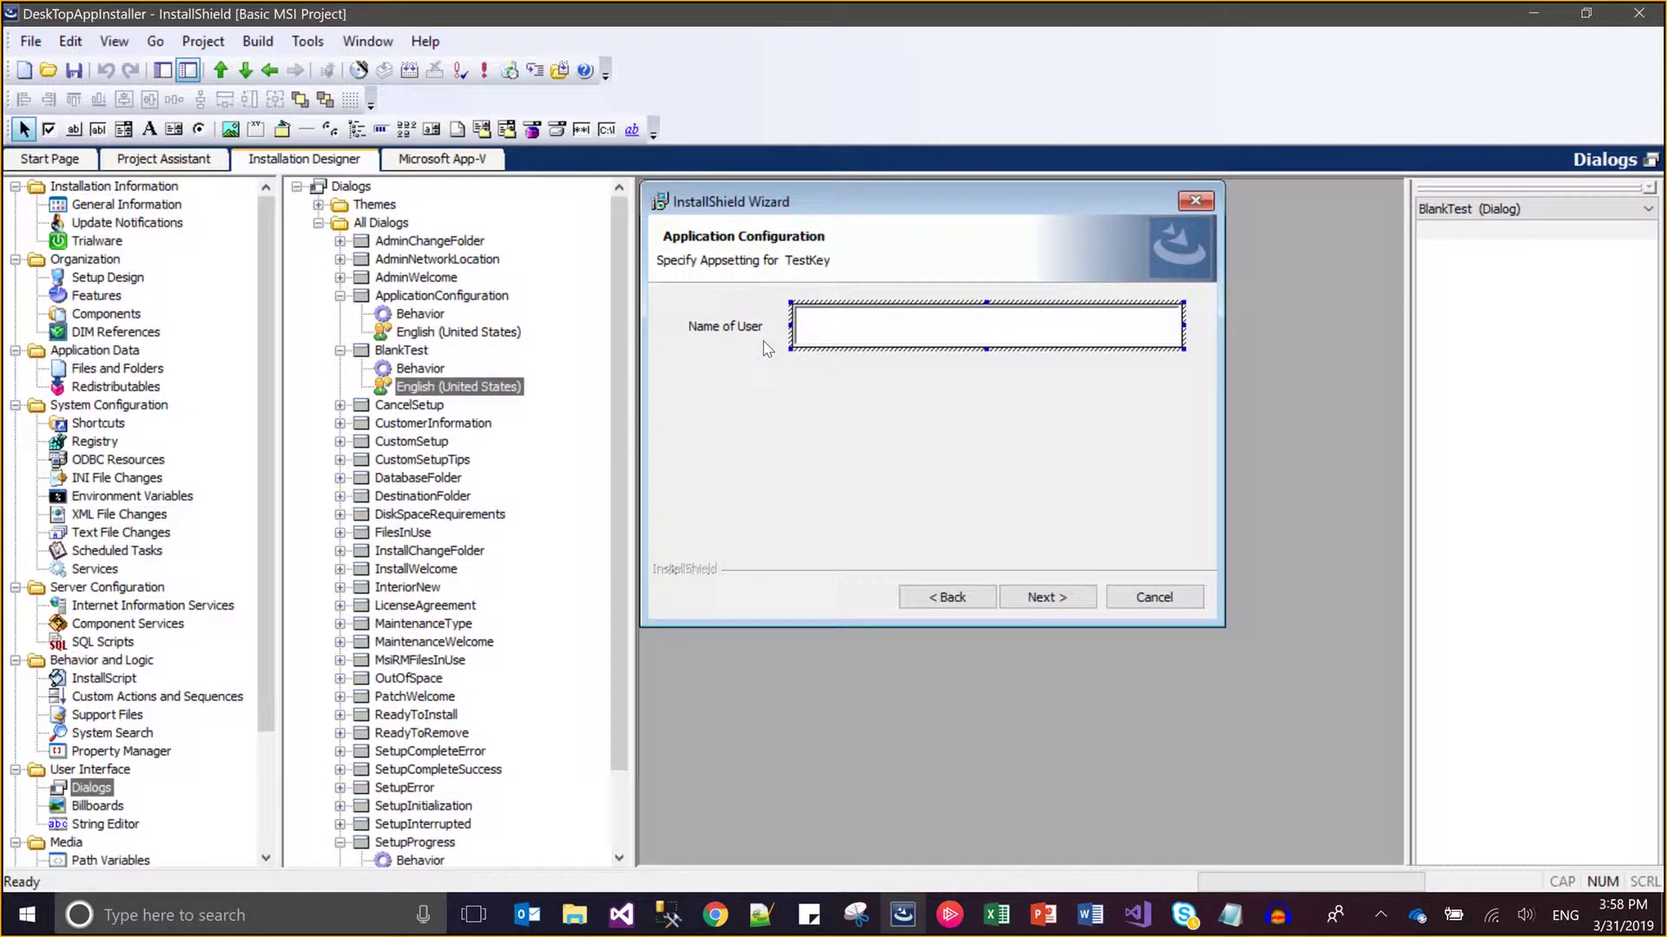
click(732, 321)
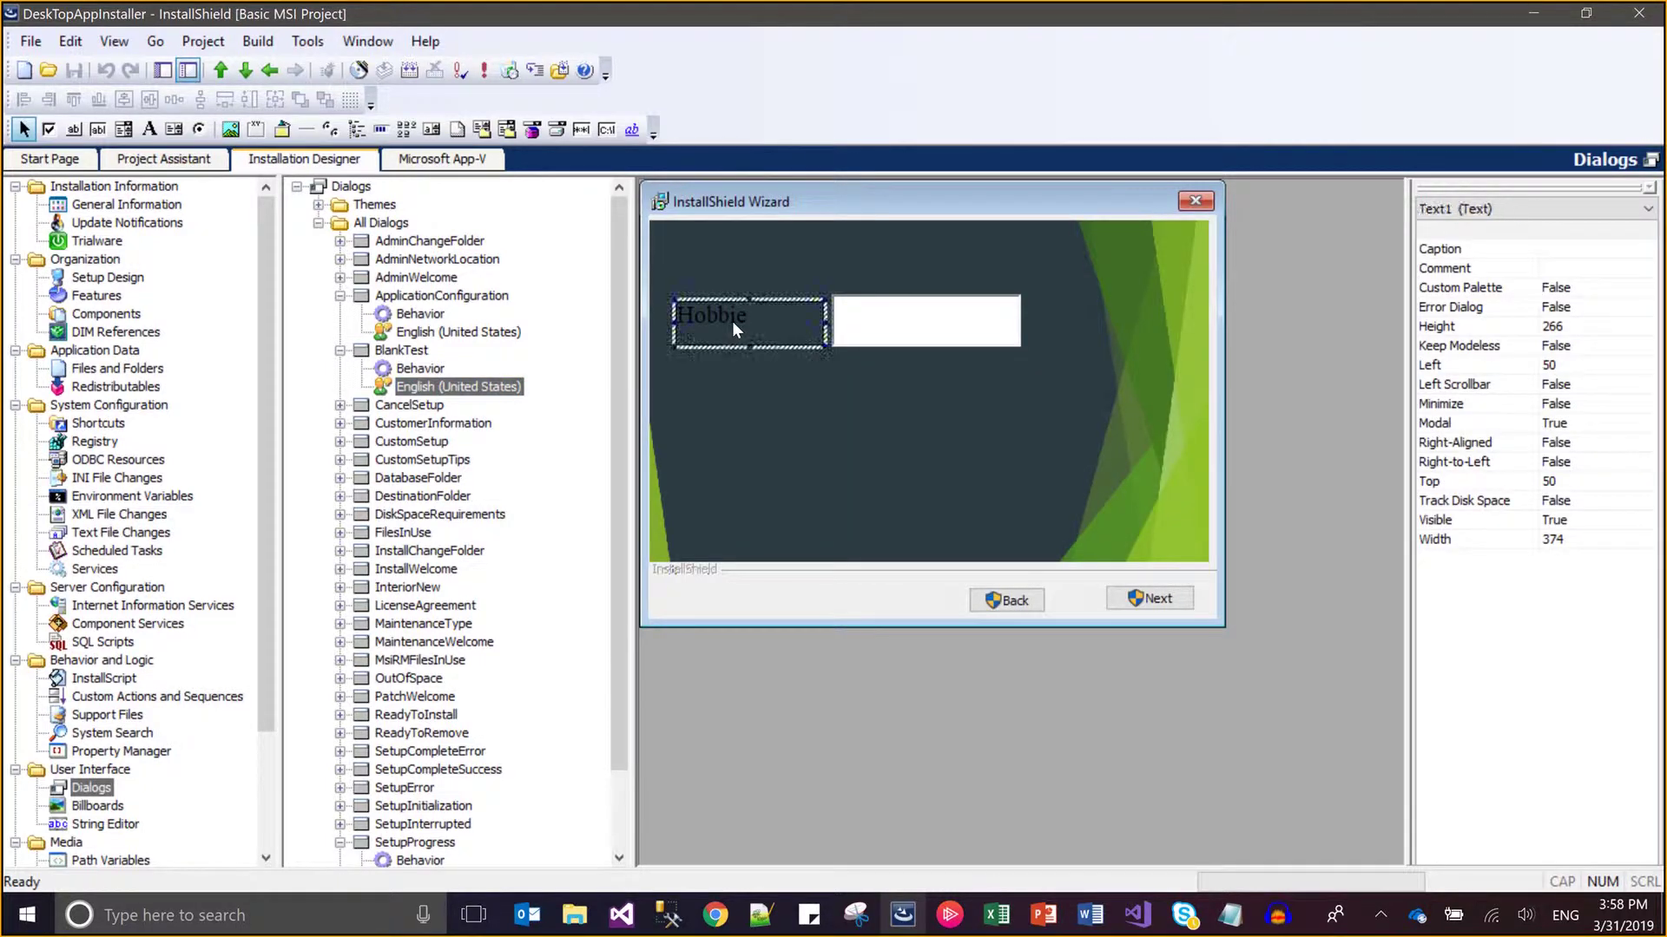
click(406, 371)
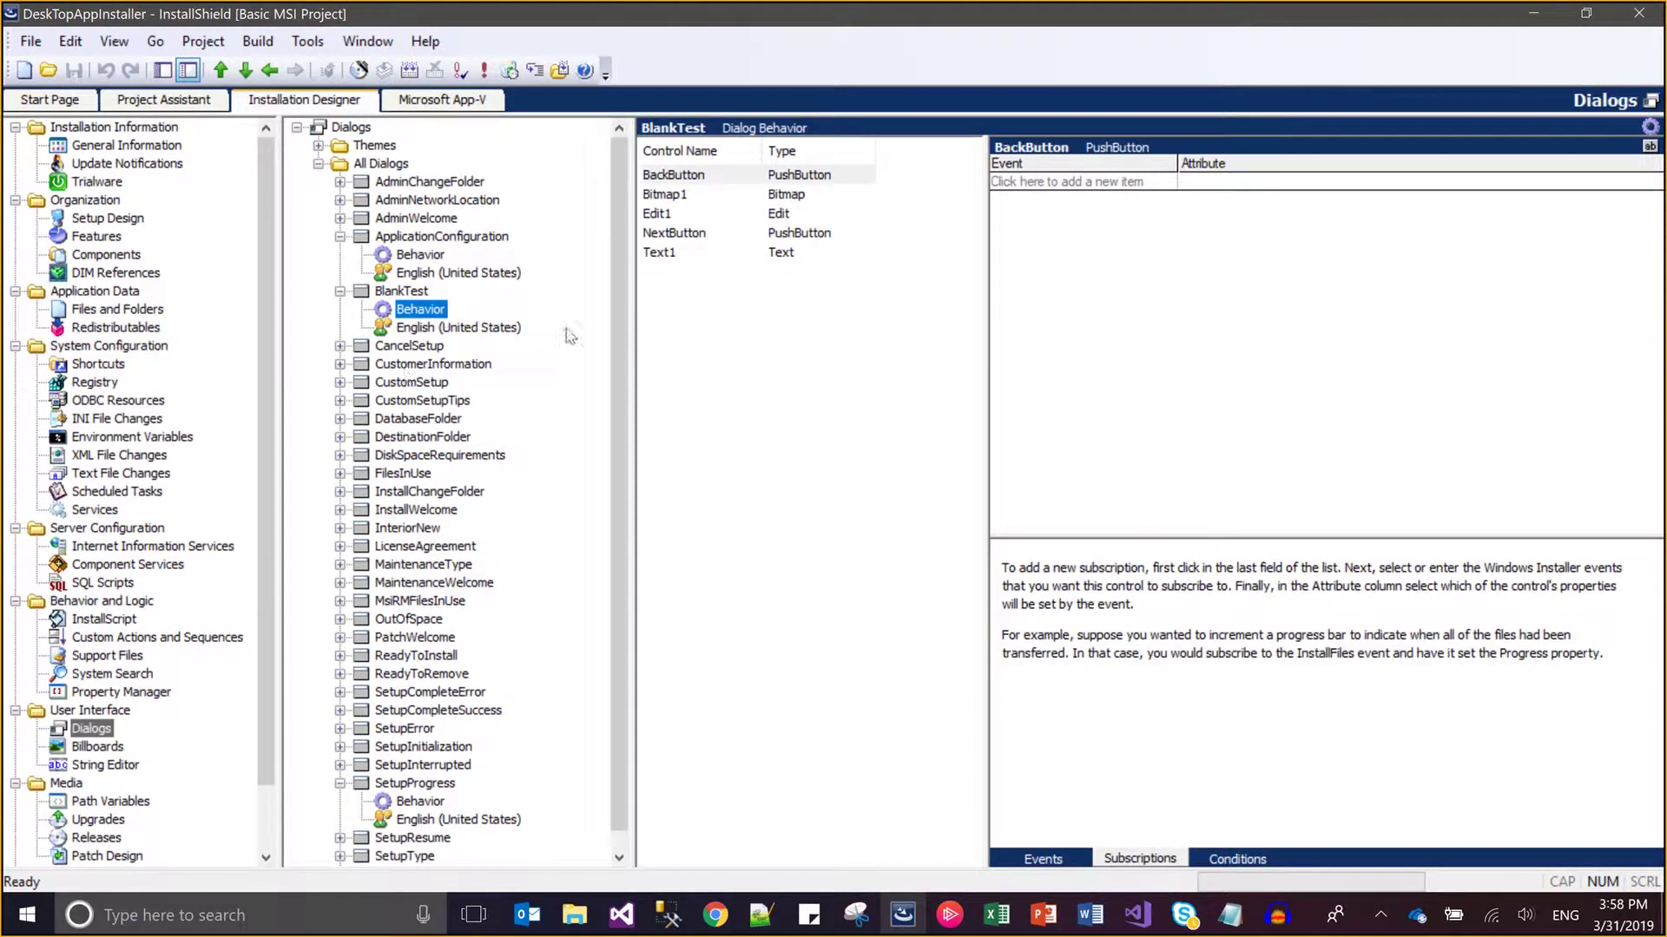
click(662, 252)
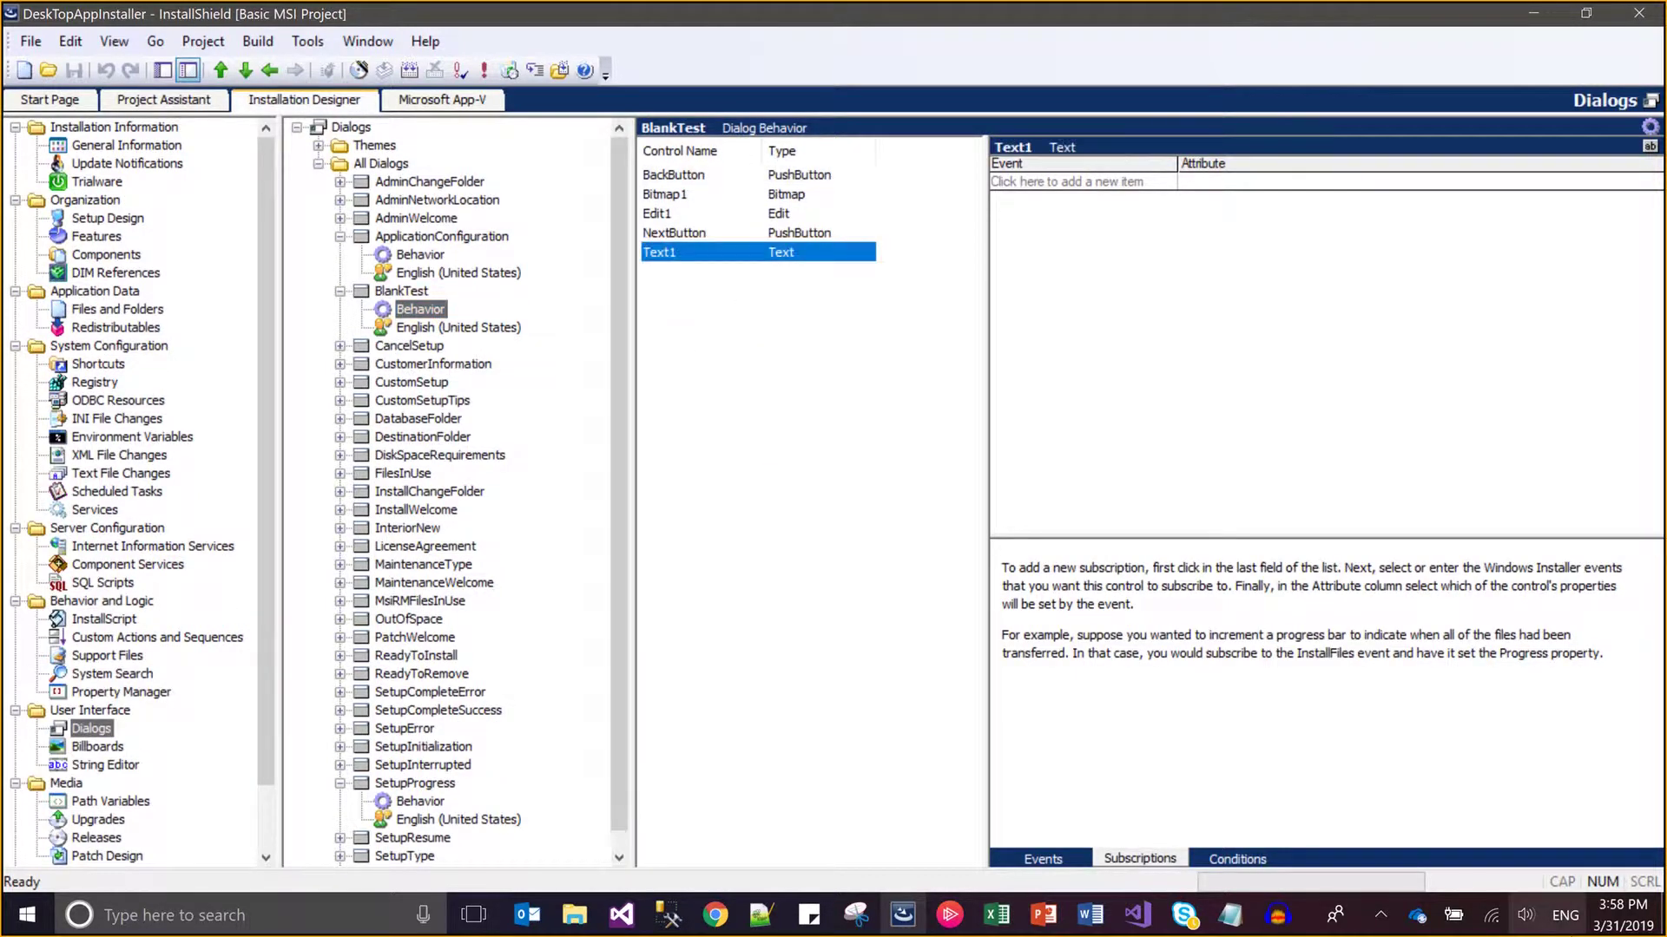
click(1264, 861)
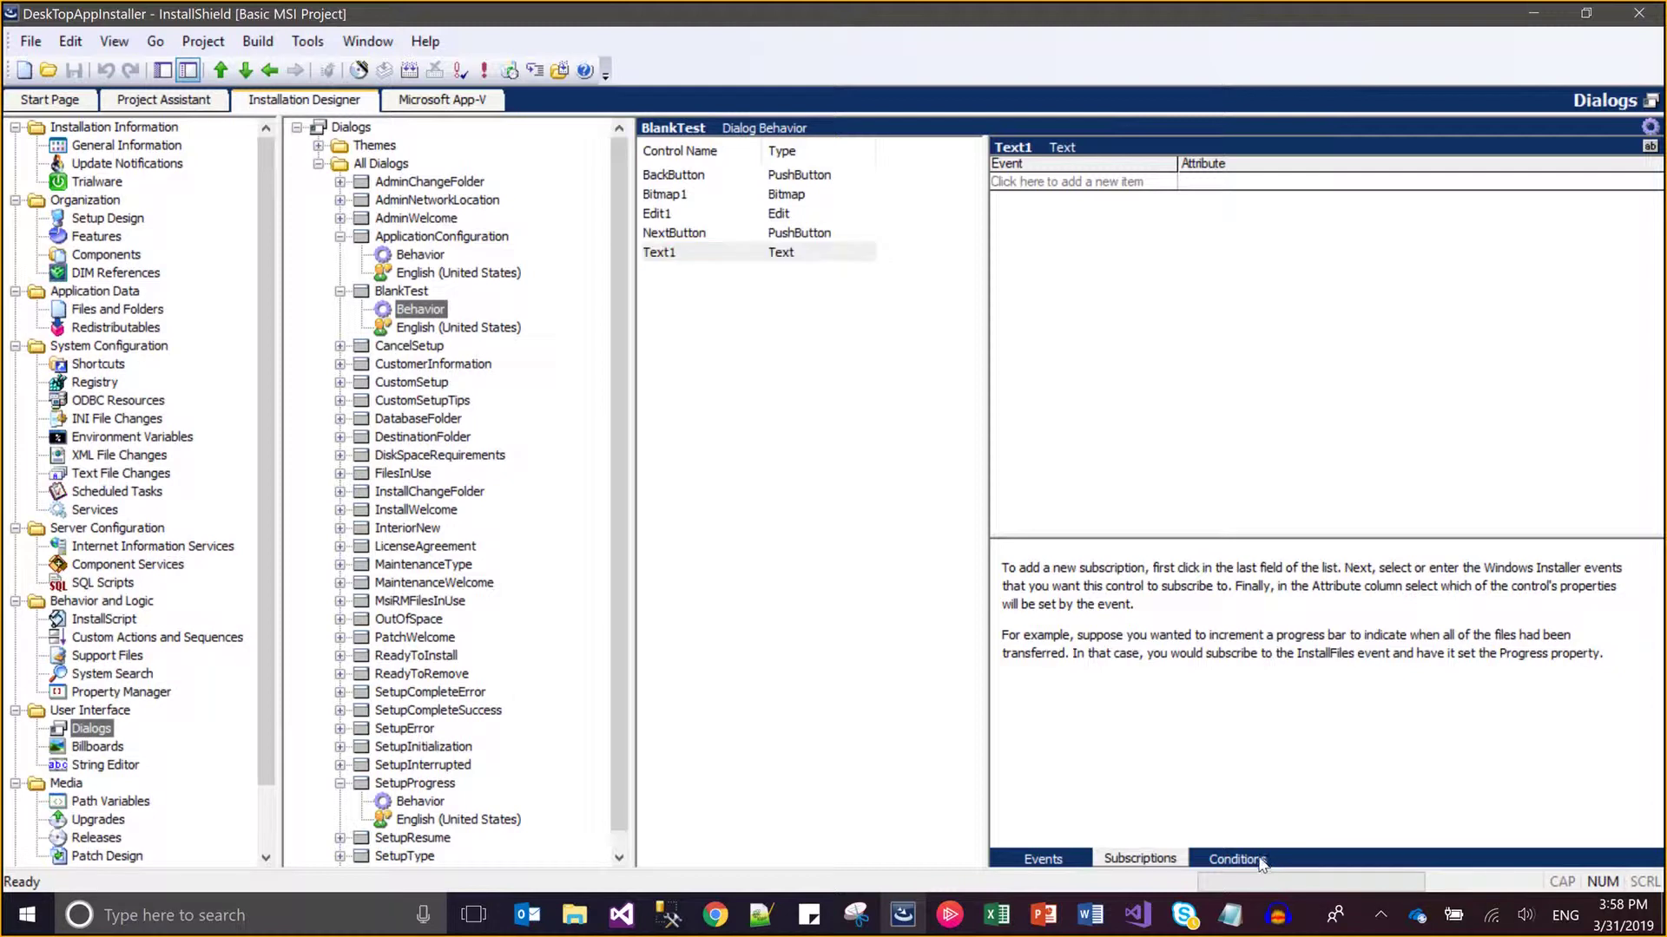
click(1167, 182)
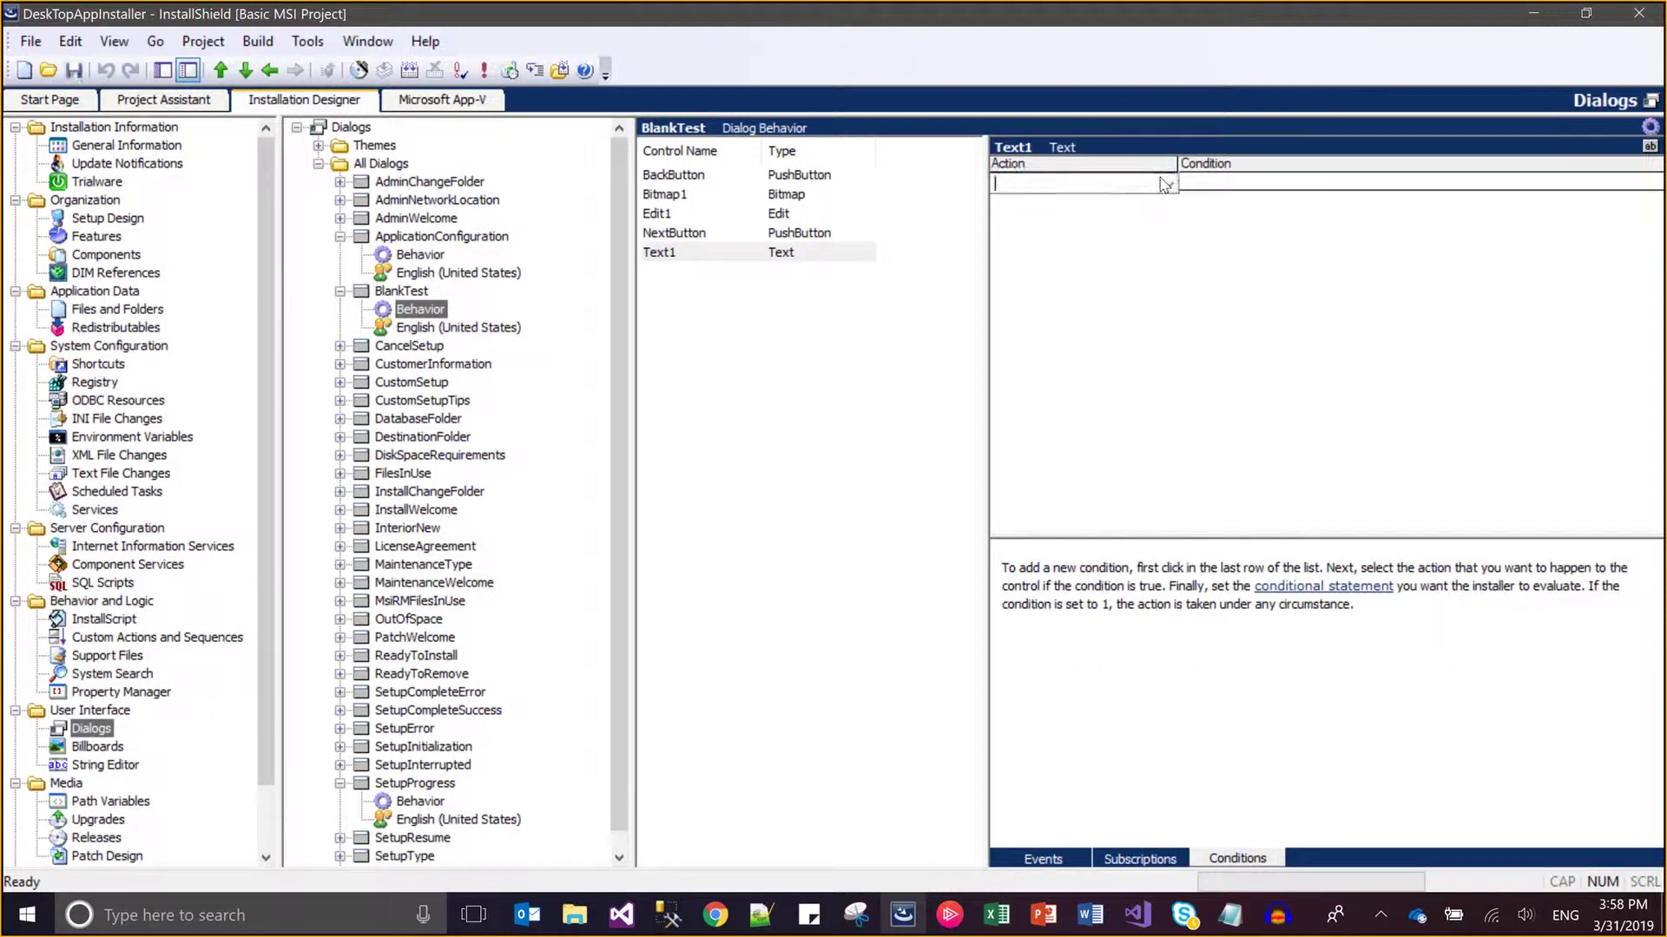
click(1169, 185)
key(Down)
key(Down)
key(Down)
key(Down)
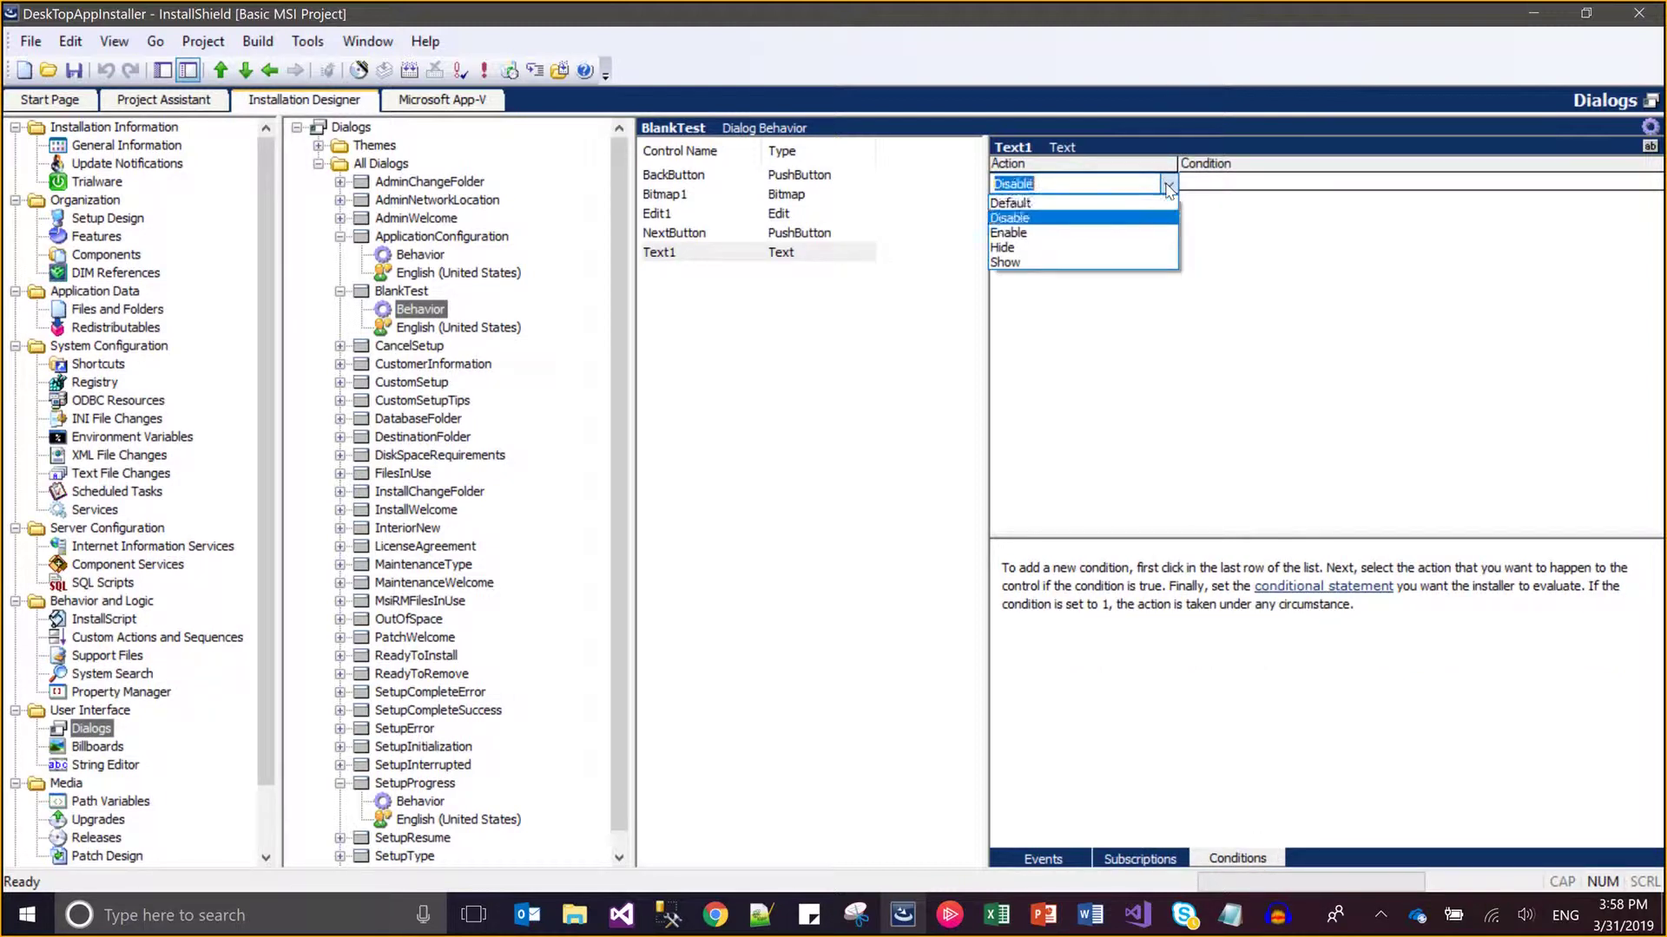
key(Return)
Set the condition of Text1's Hide action to CONFIGURATION_TEXT = followed by the user's first name in quotes
click(1240, 184)
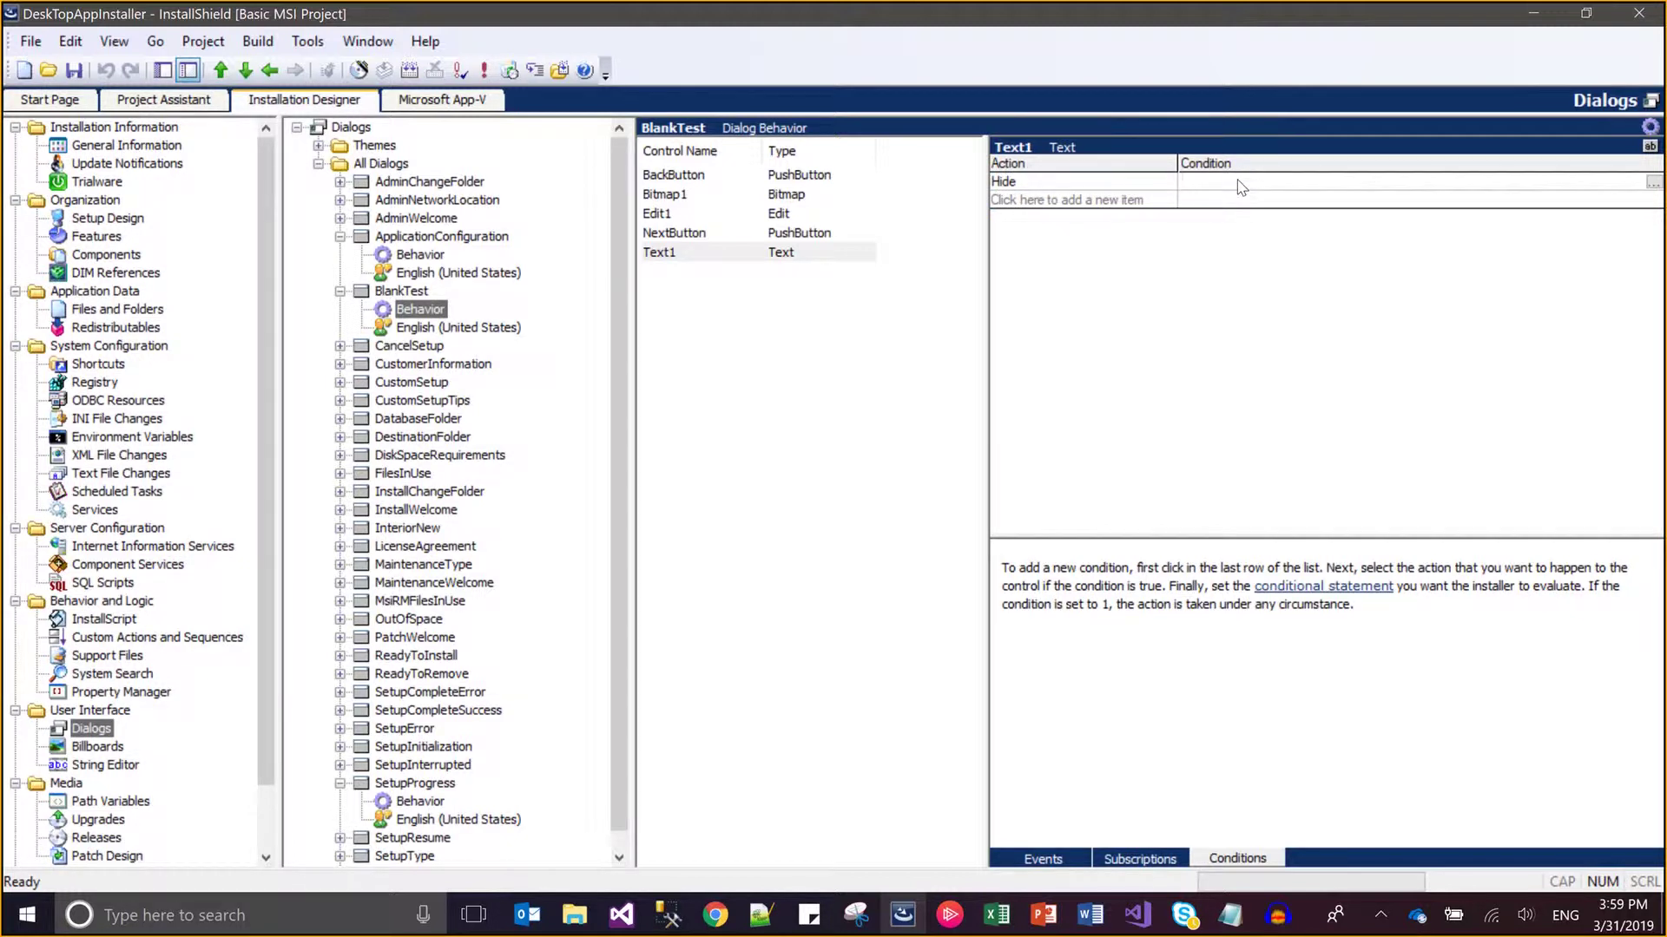
text(CONFIGURATION_TEXT)
text(= "HAR)
Add a second condition entry with the Show action to BlankTest's Text1 control
click(1031, 200)
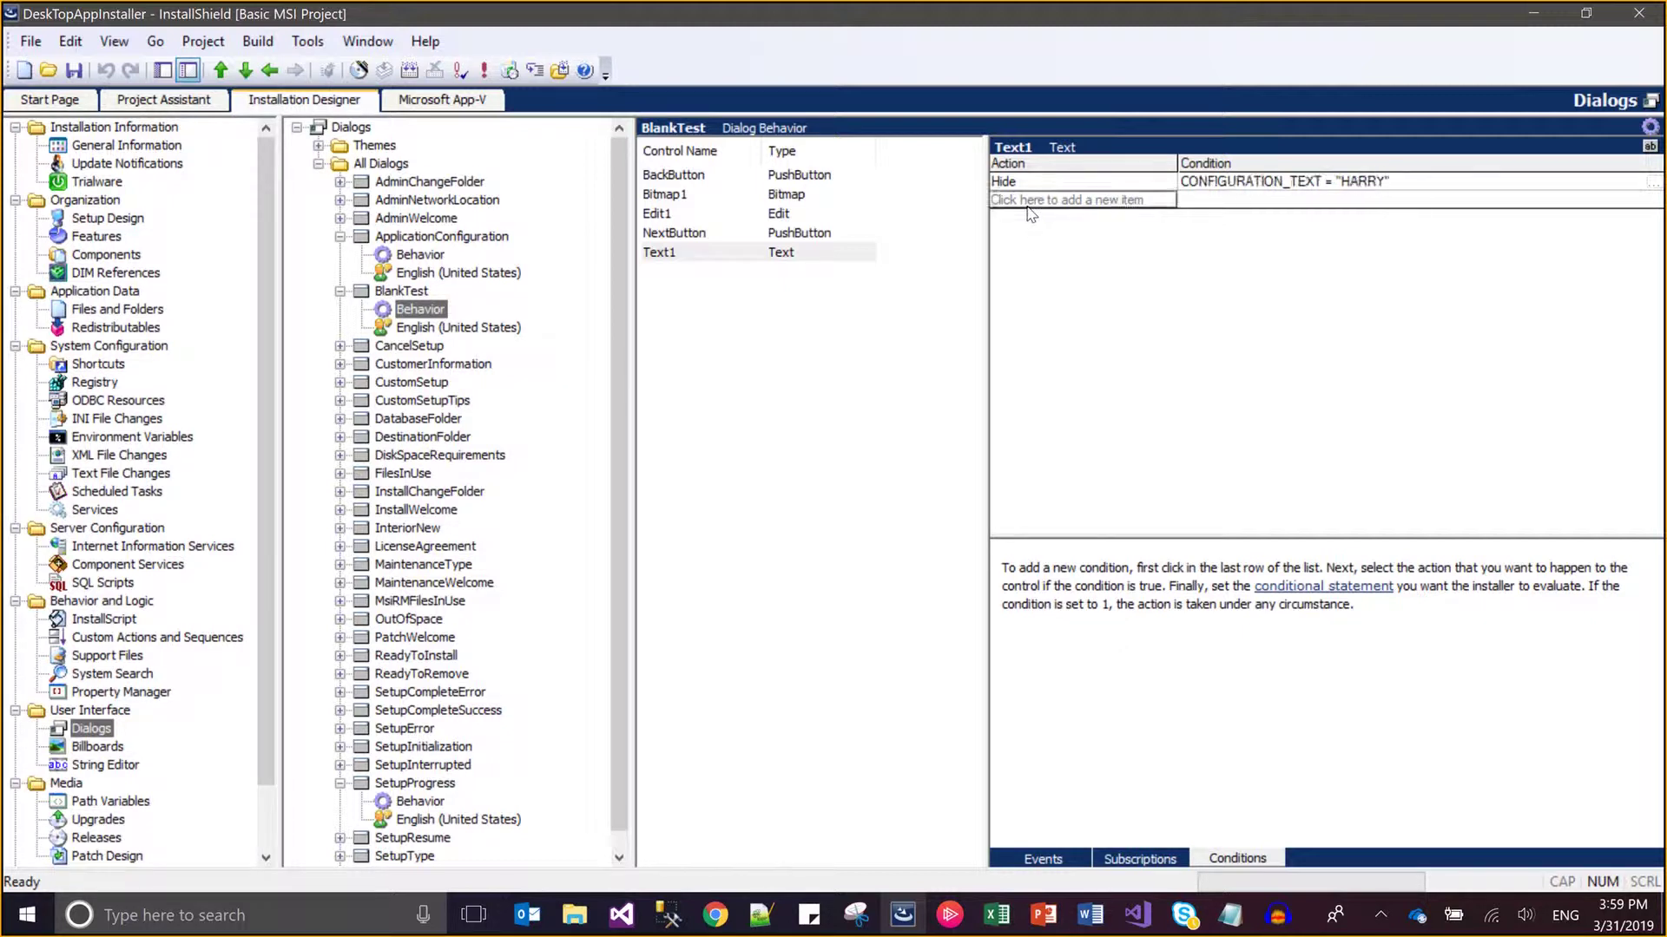
click(1169, 202)
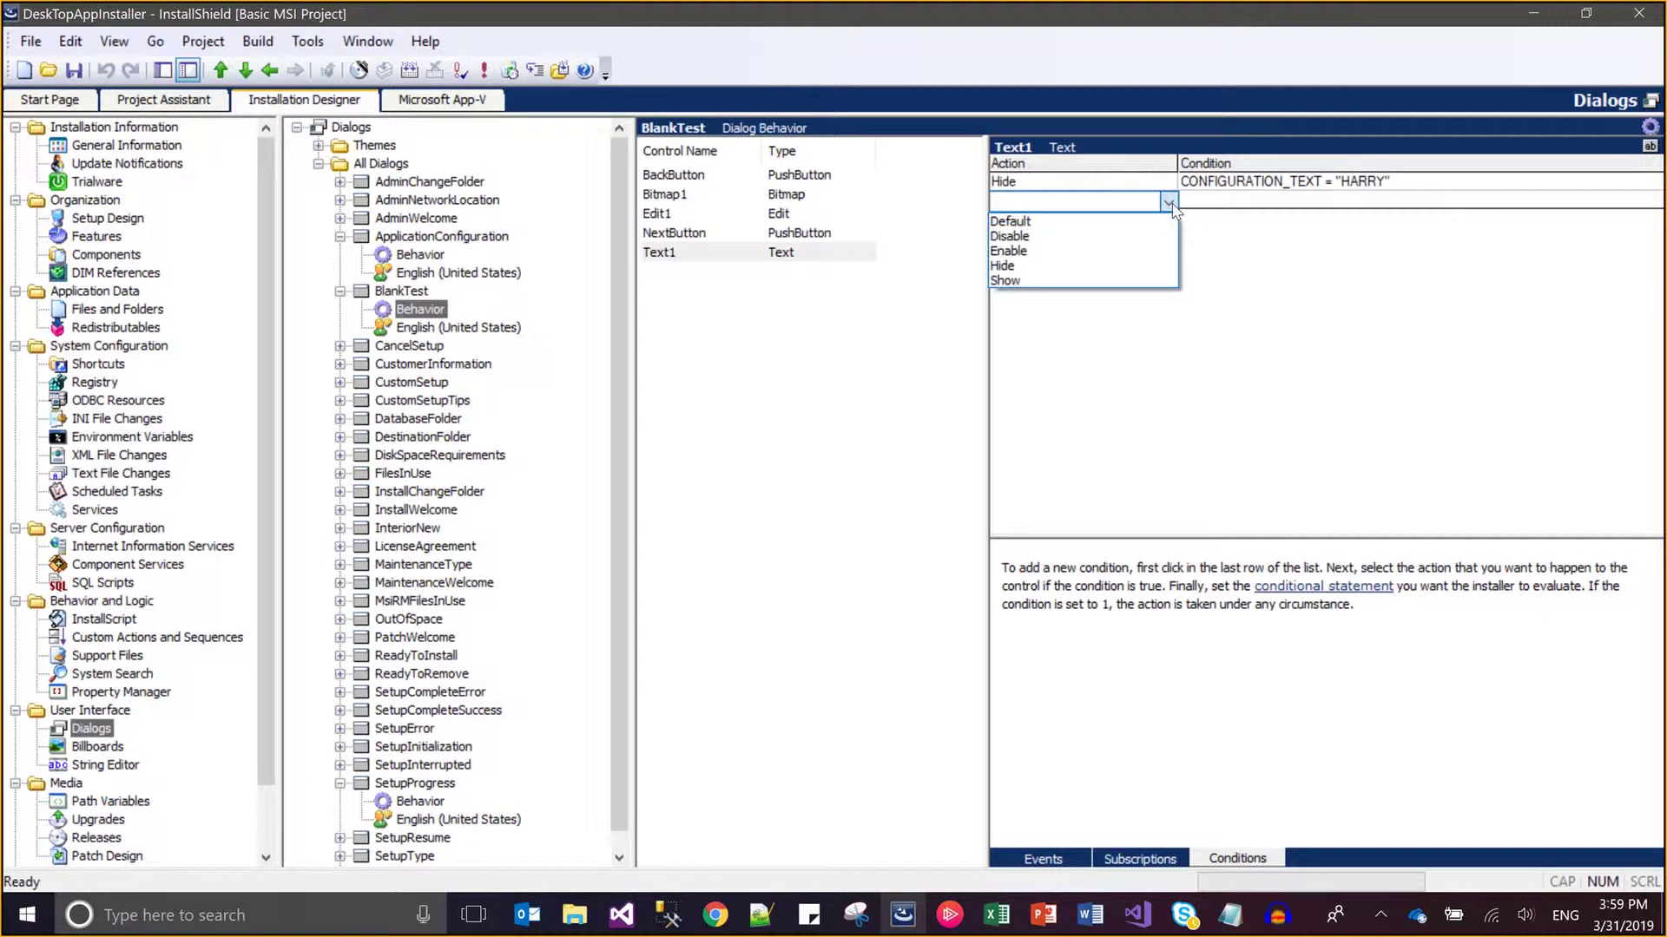
key(Down)
key(Down)
key(Down)
key(Down)
key(Down)
key(Return)
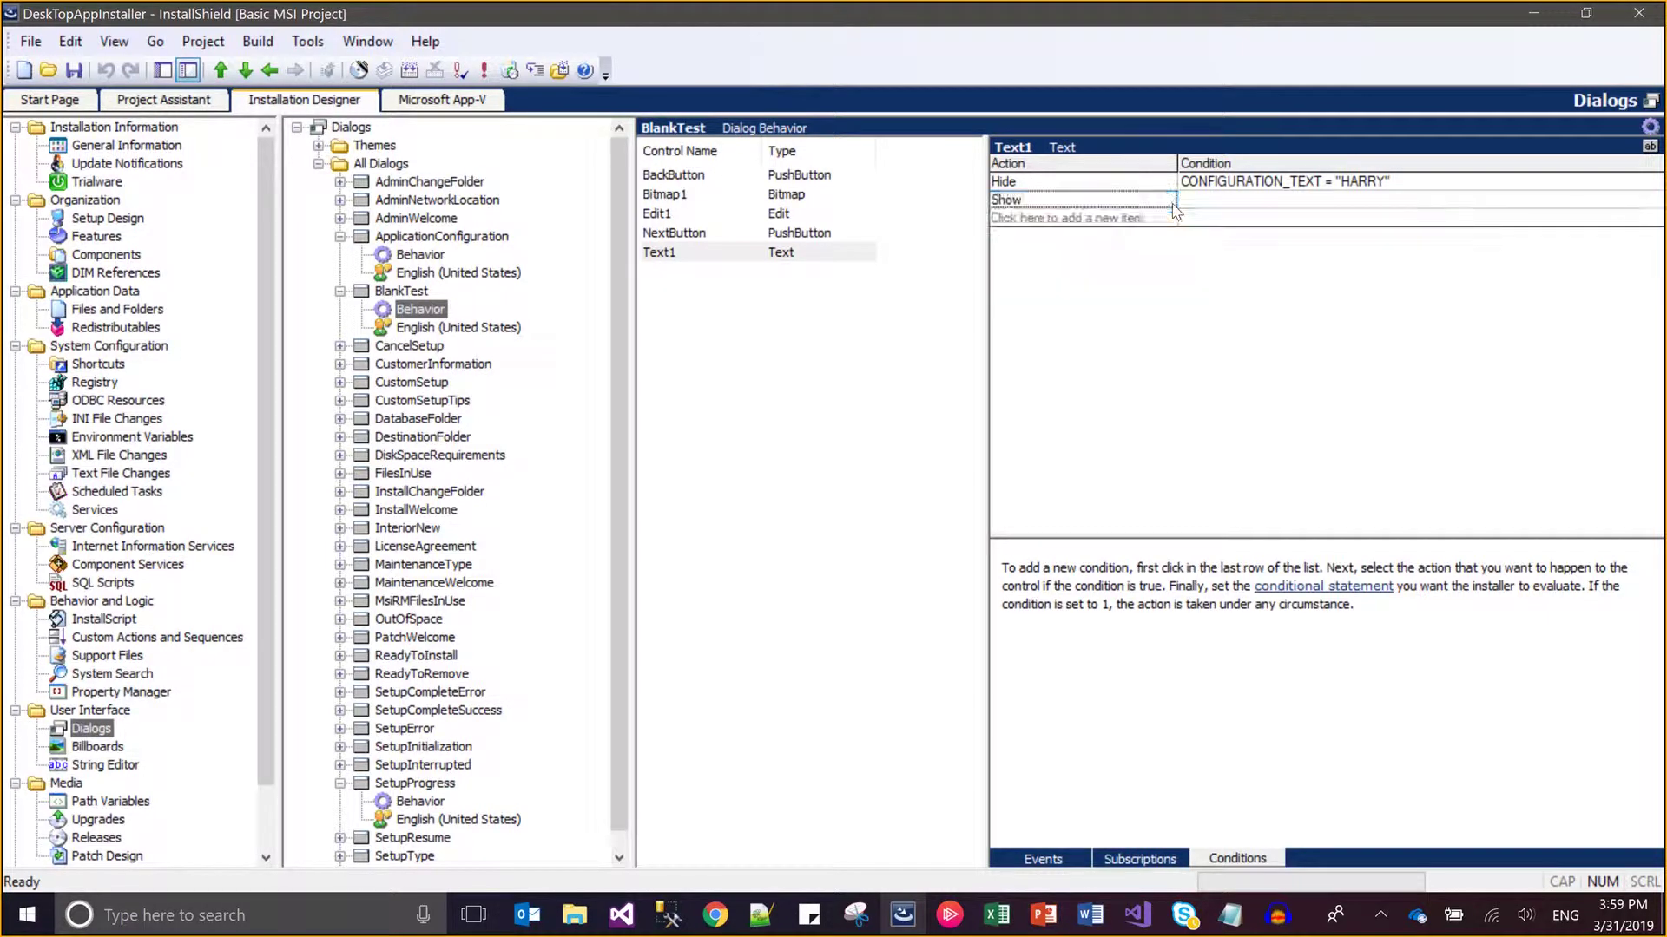
Set the condition of Text1's Show action to CONFIGURATION_TEXT <> followed by the same first name in quotes
click(1205, 201)
text(CONFIGURATION_TEXT)
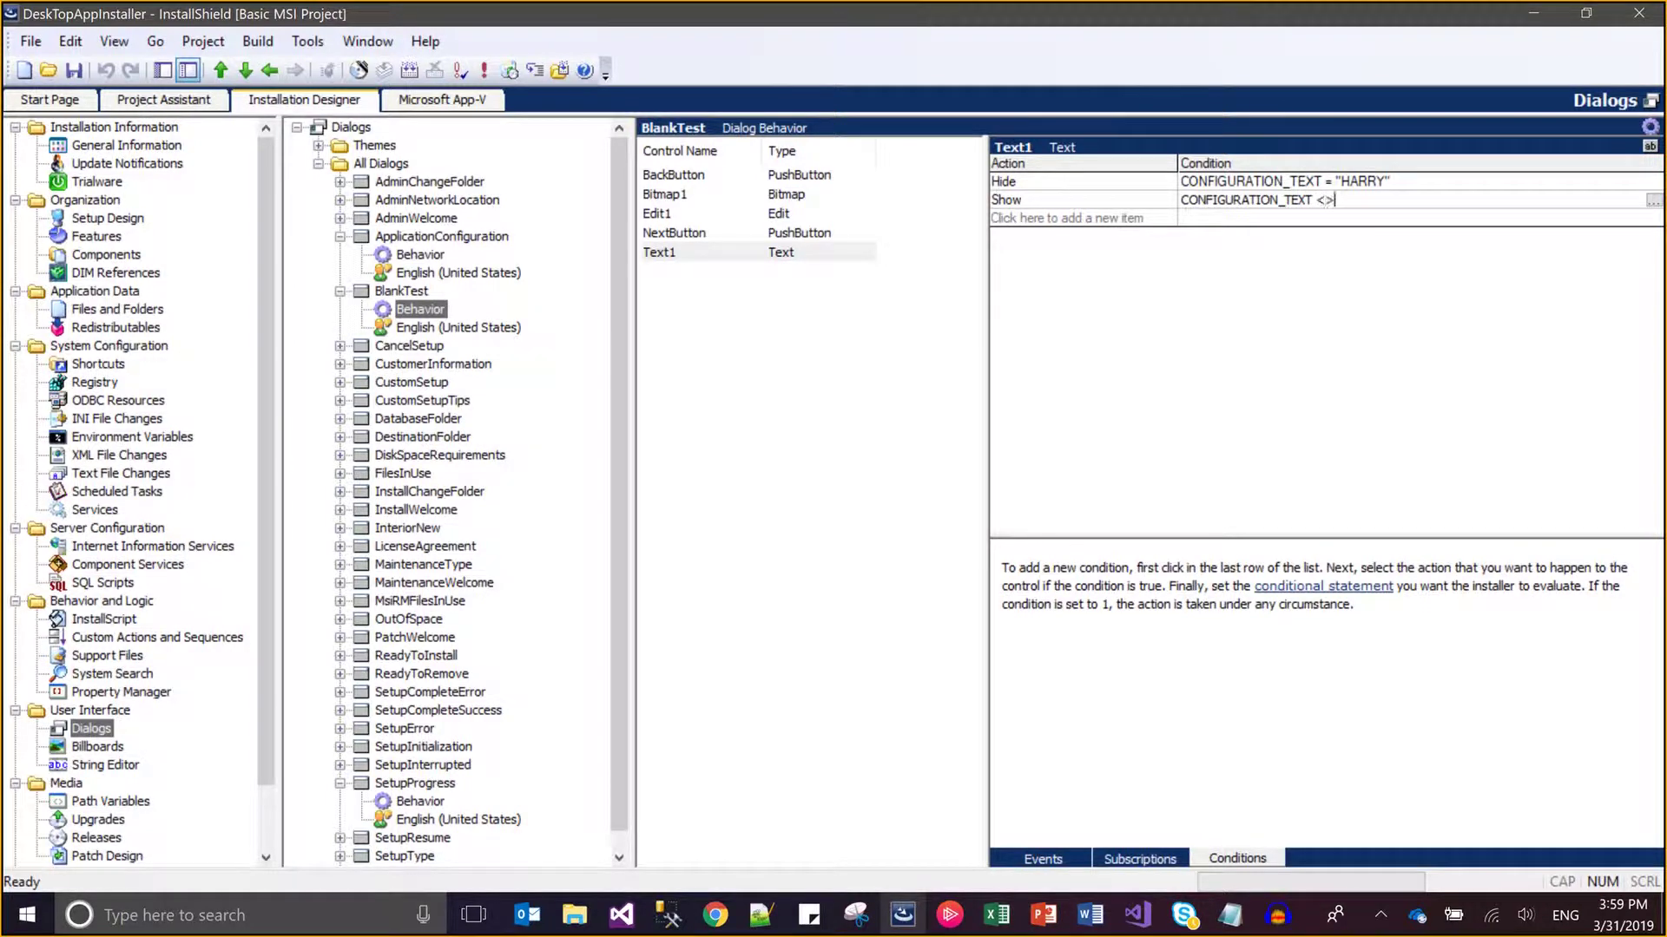
text(<> "HARRY)
key(Return)
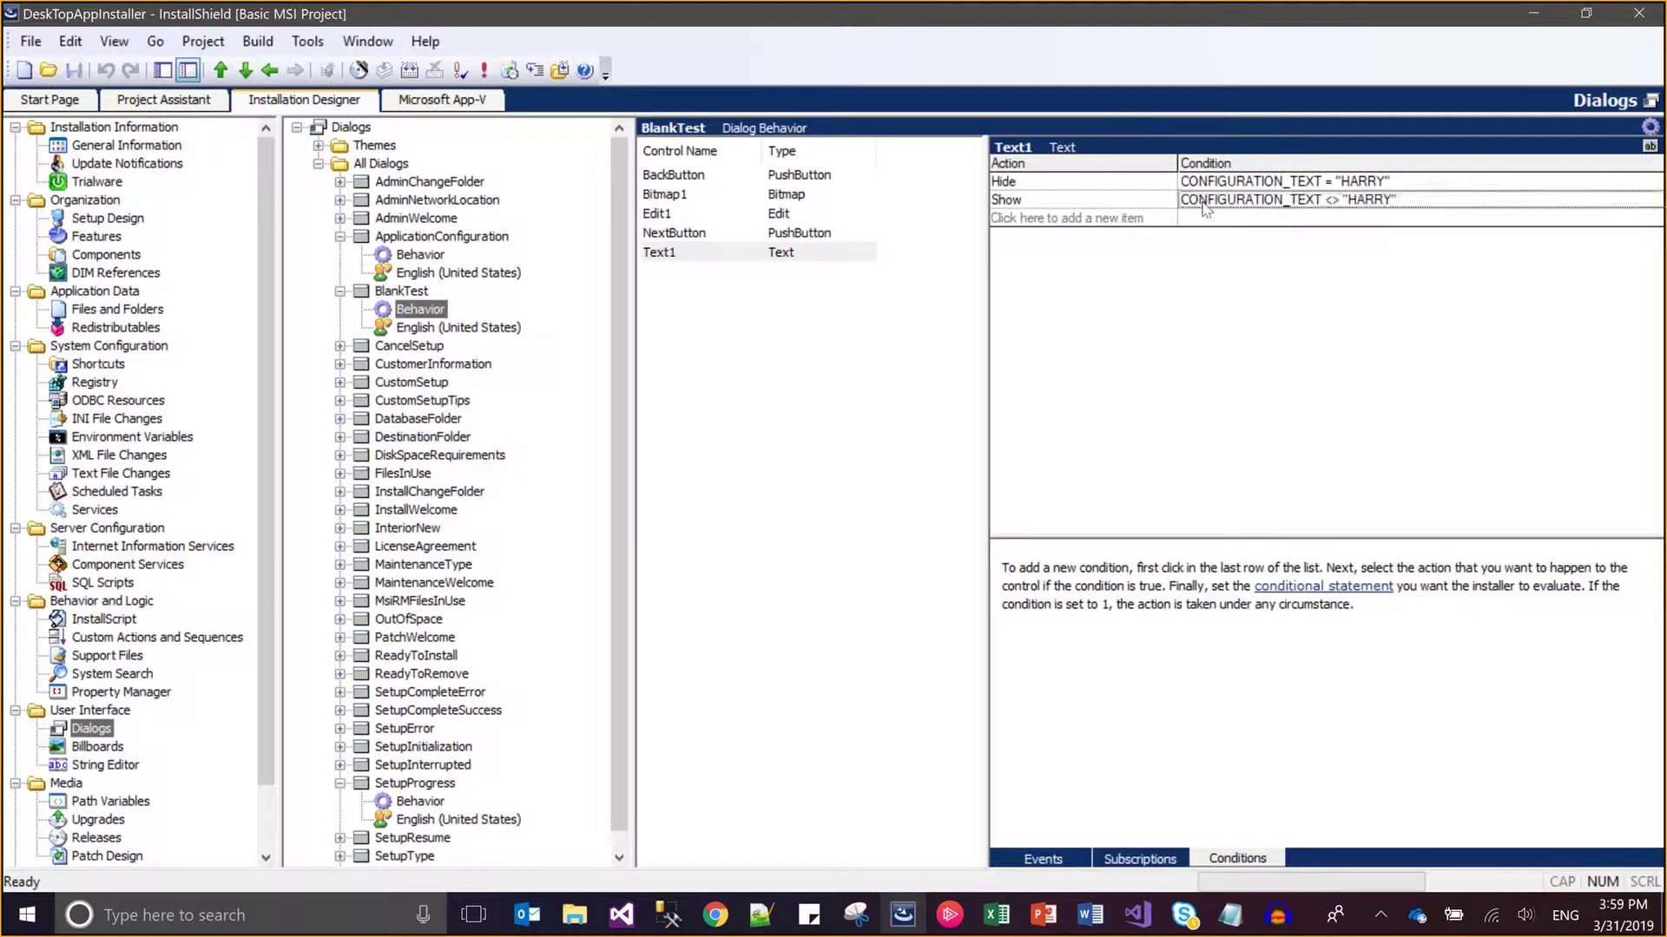
Review the available condition actions for BlankTest's Text1 control, and check its subscriptions
click(249, 40)
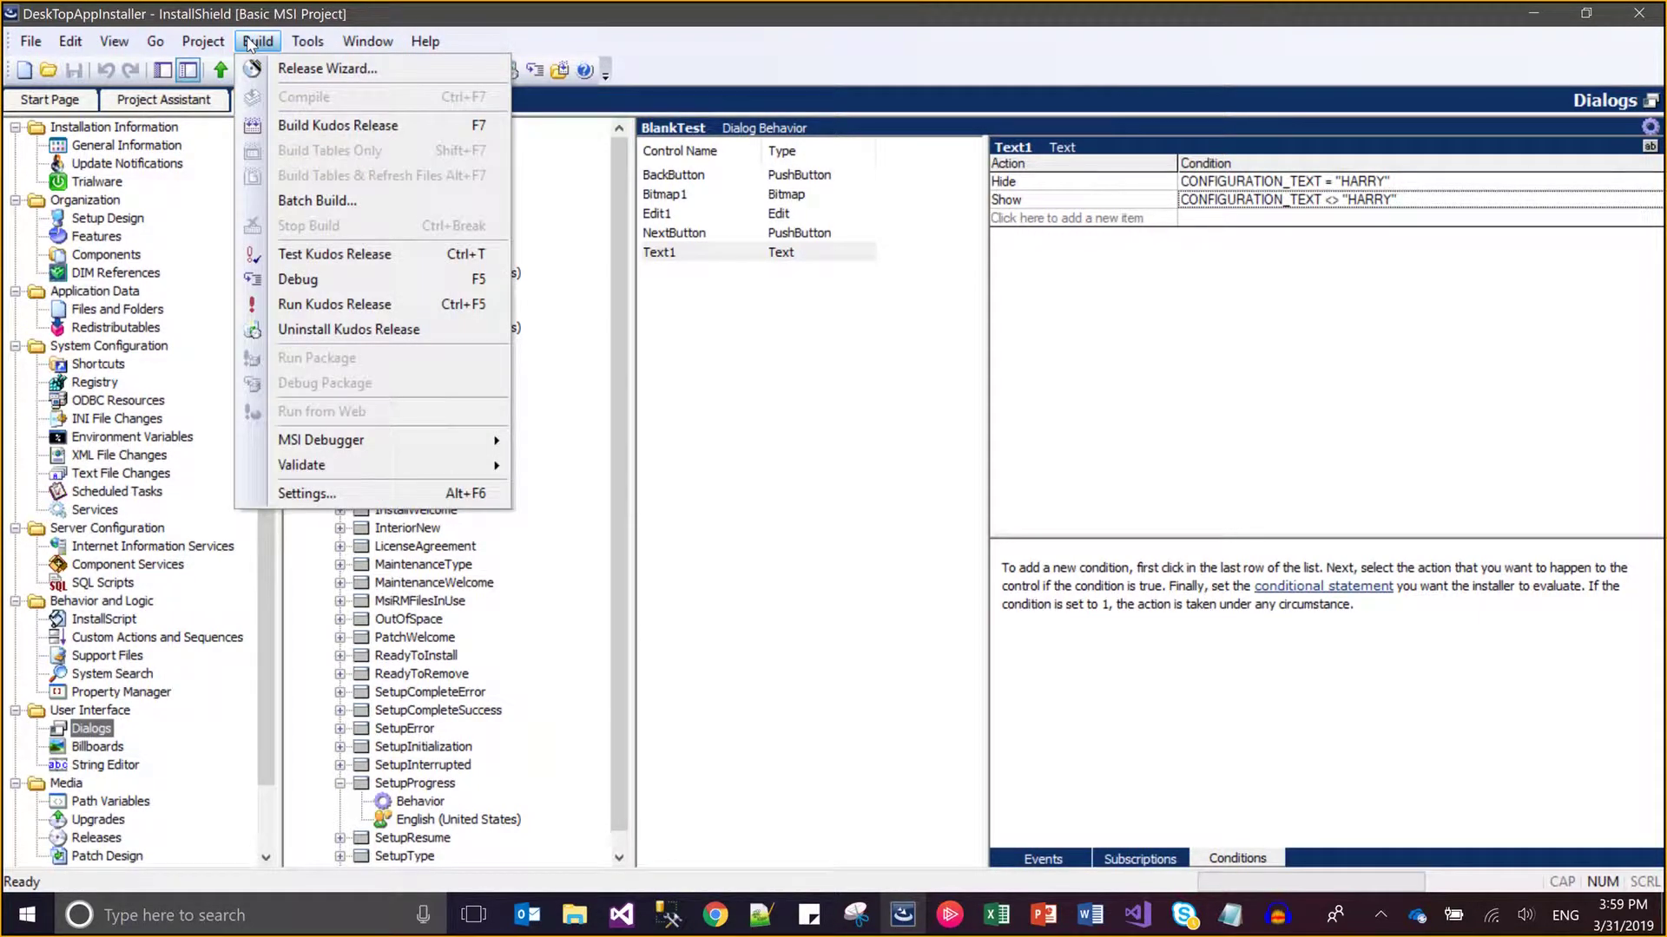
mouse_move(307, 41)
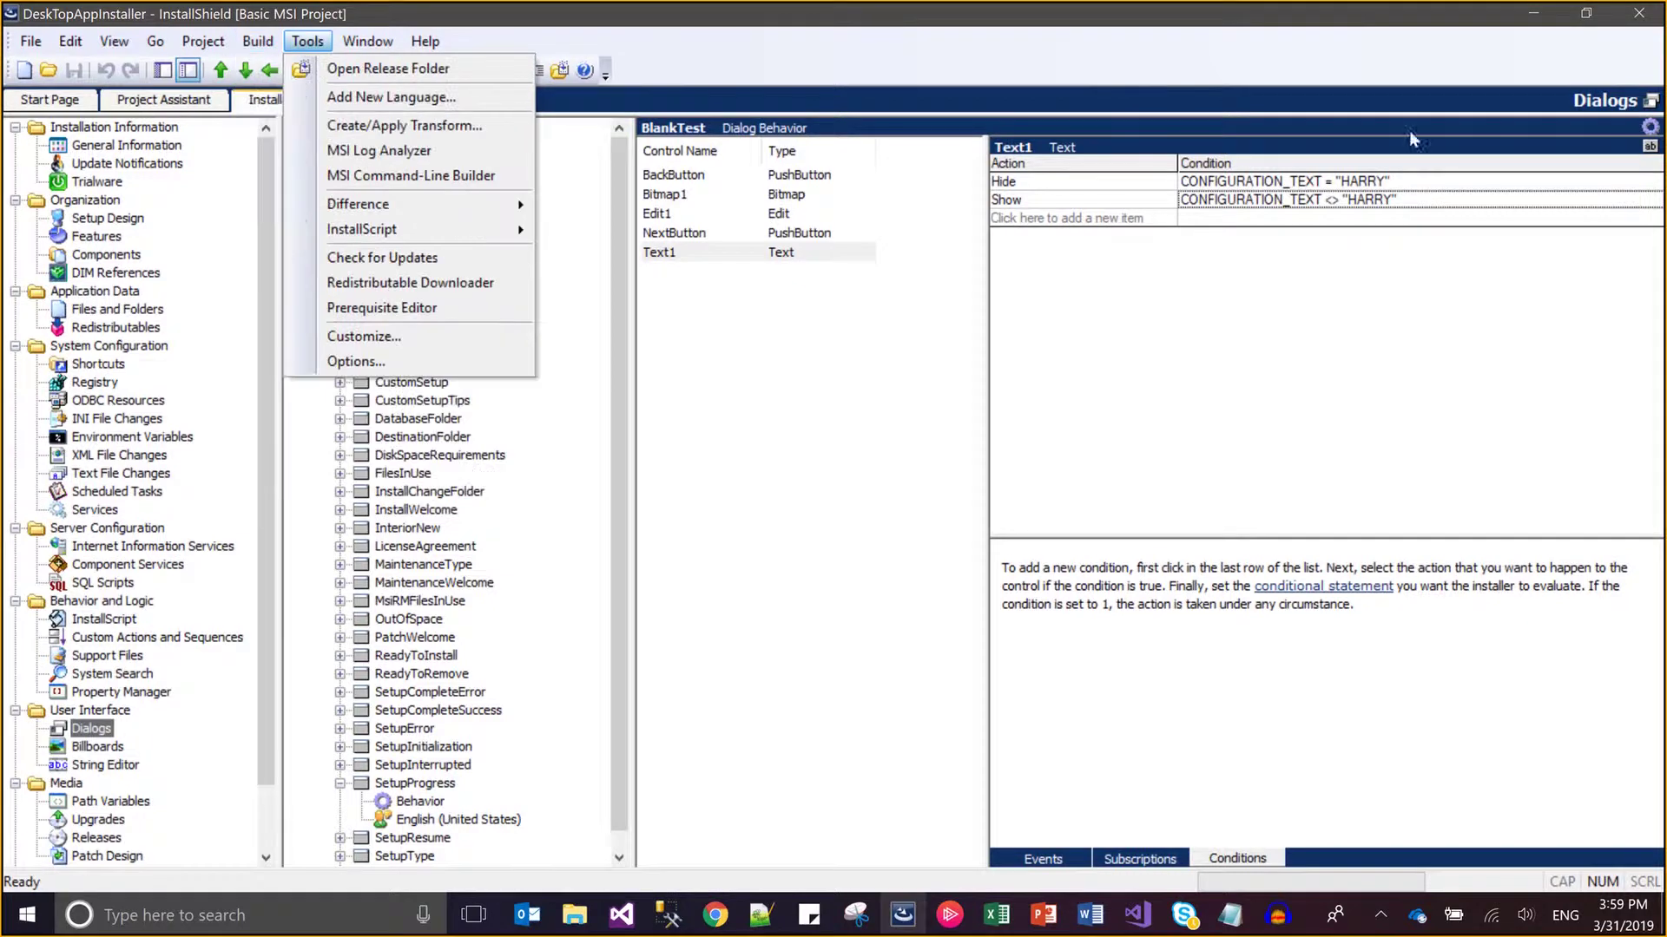
click(1164, 210)
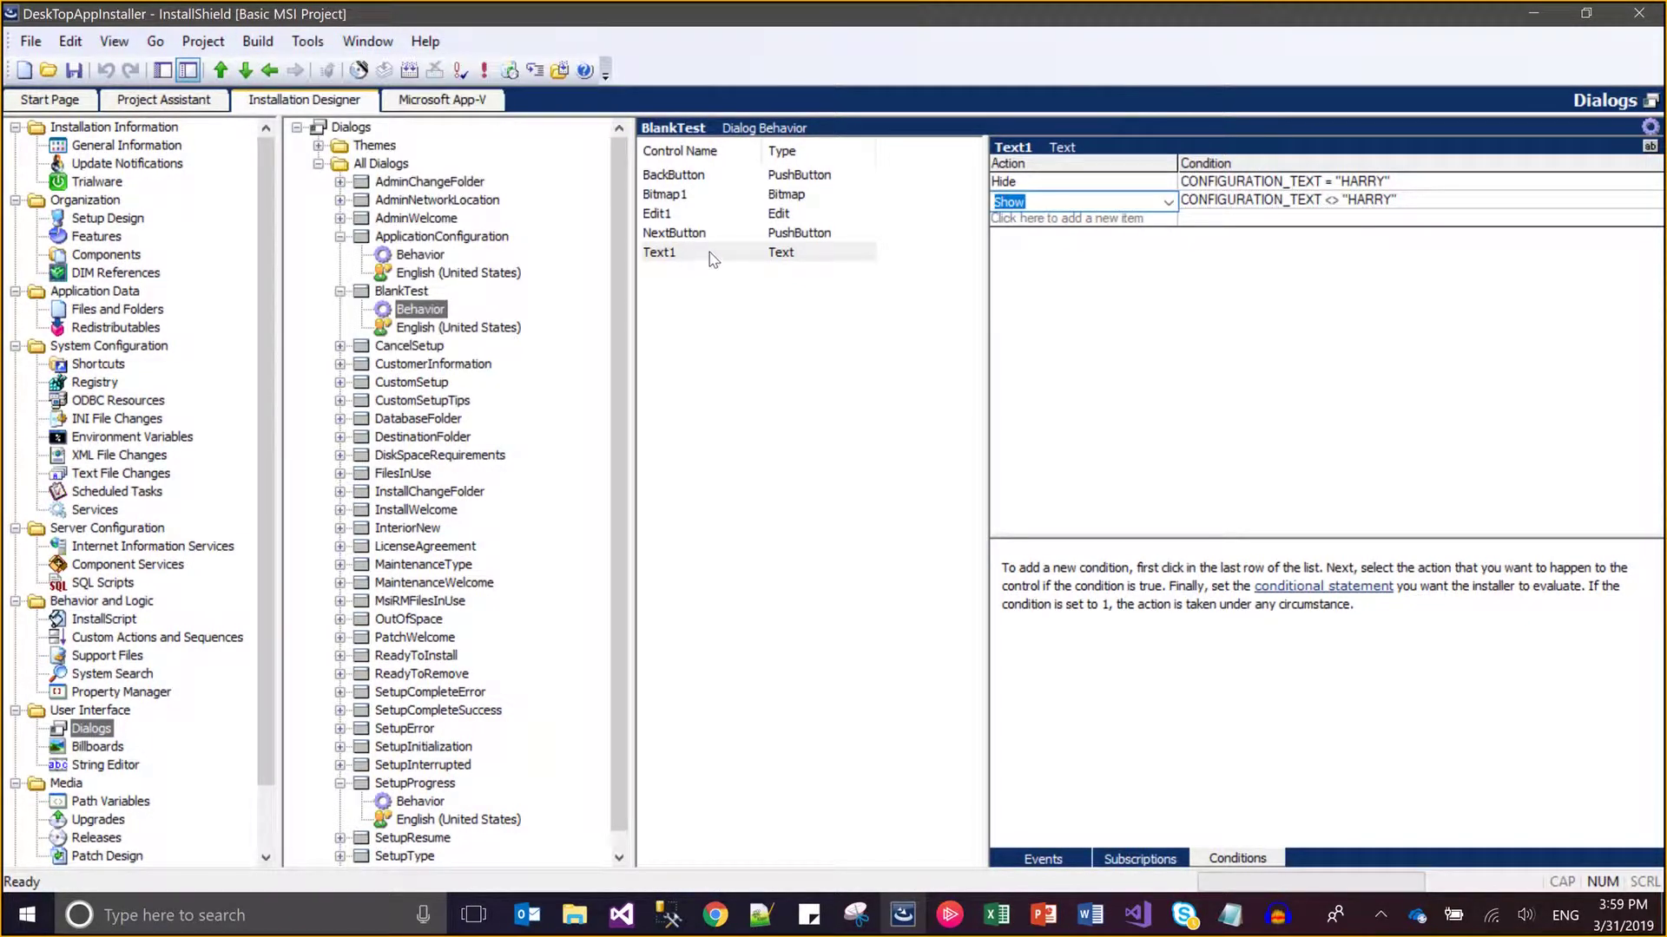
click(1168, 202)
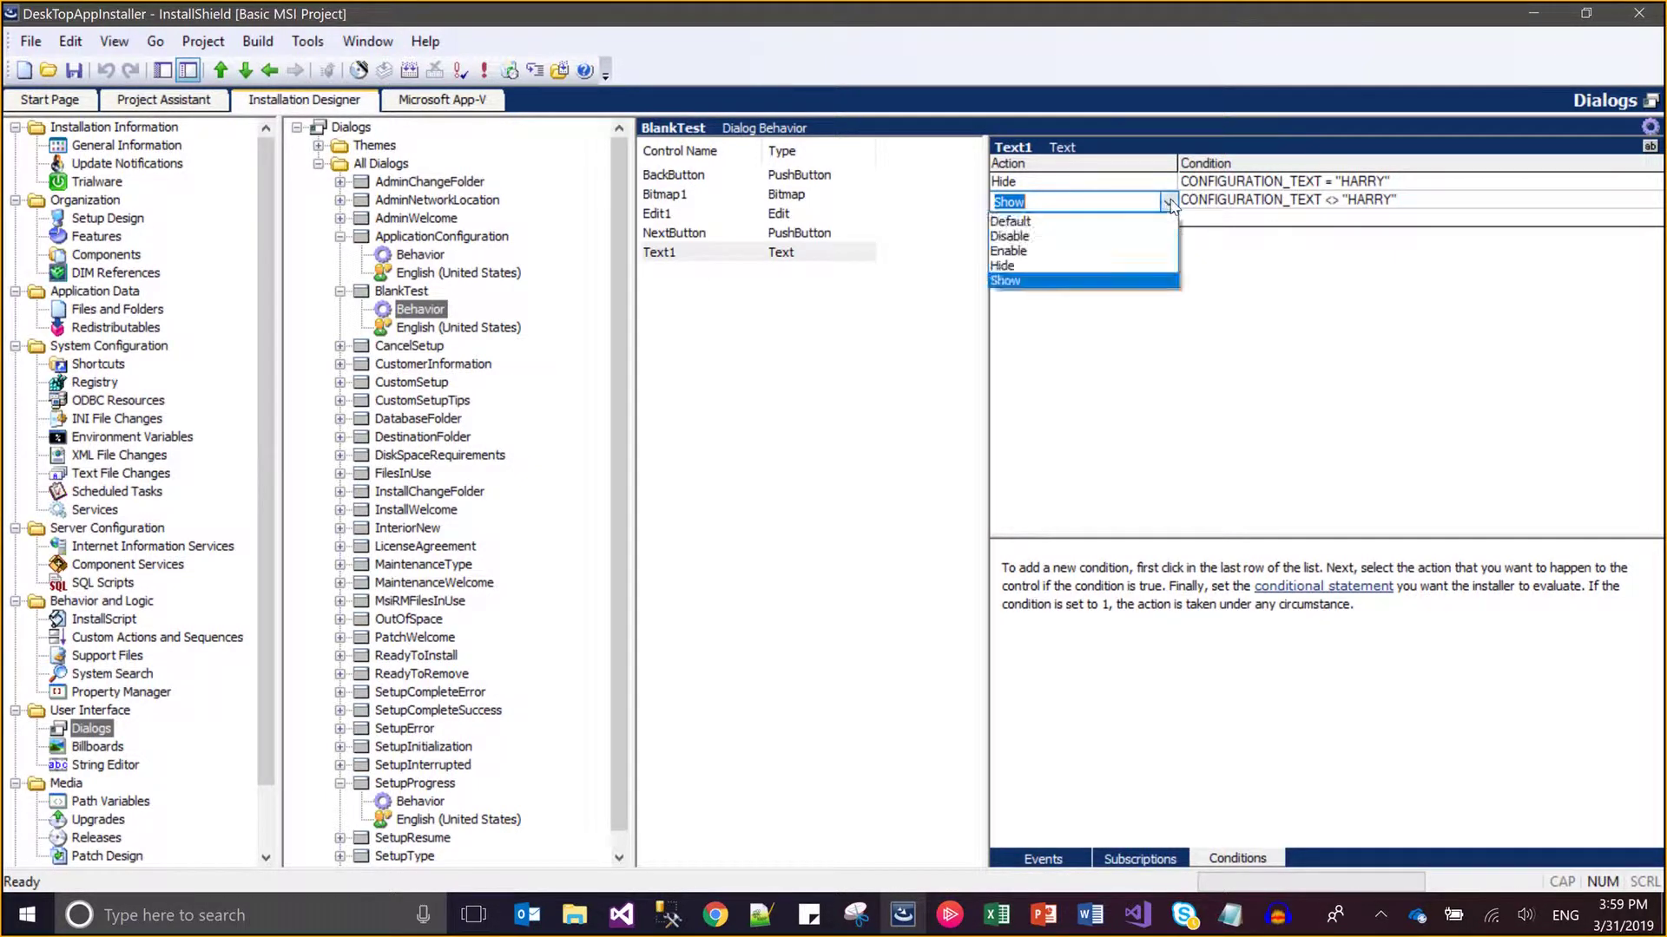
click(673, 255)
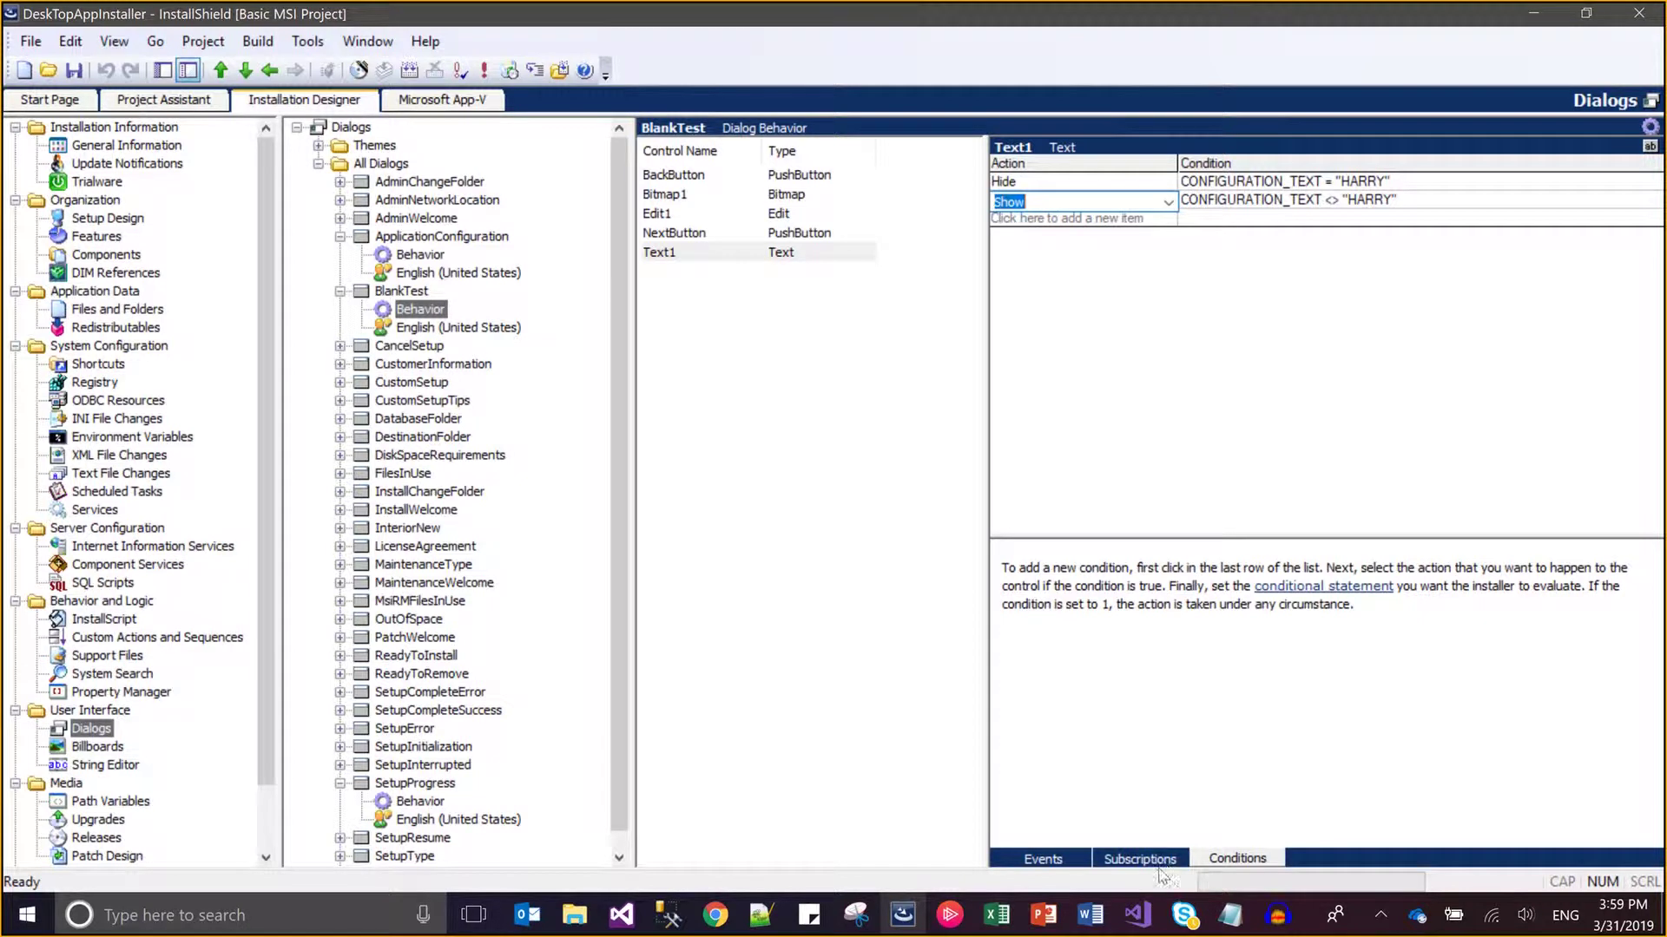
click(1150, 861)
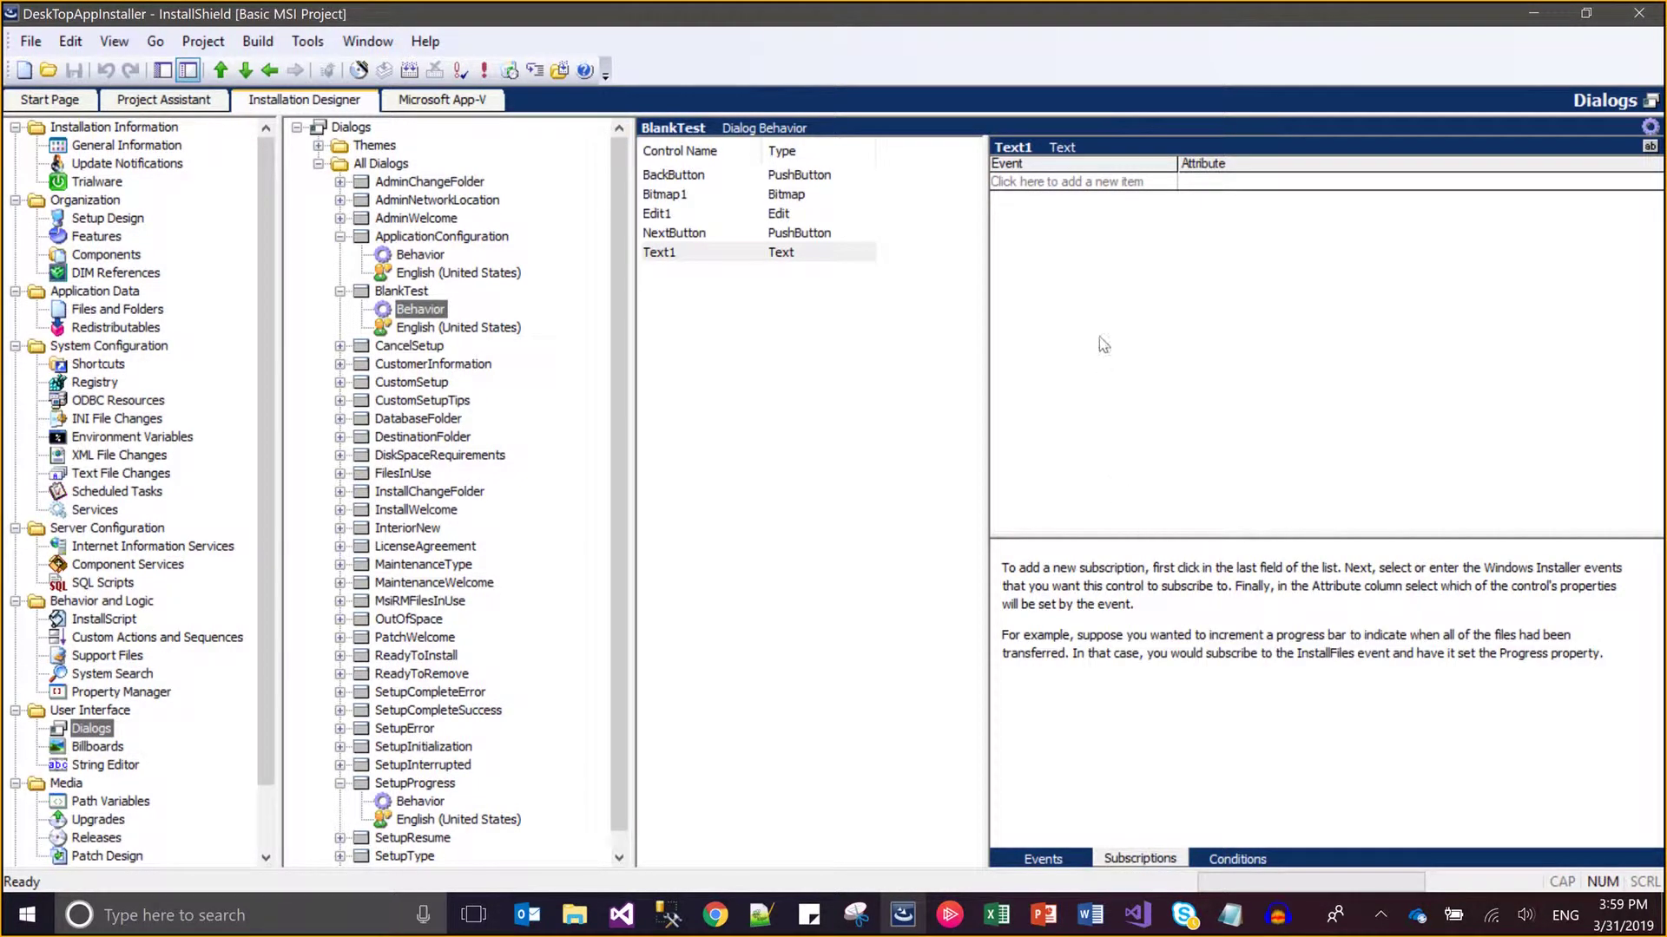
Browse the controls in the ApplicationConfiguration behavior from Text3 up to Banner to examine their subscriptions
click(426, 255)
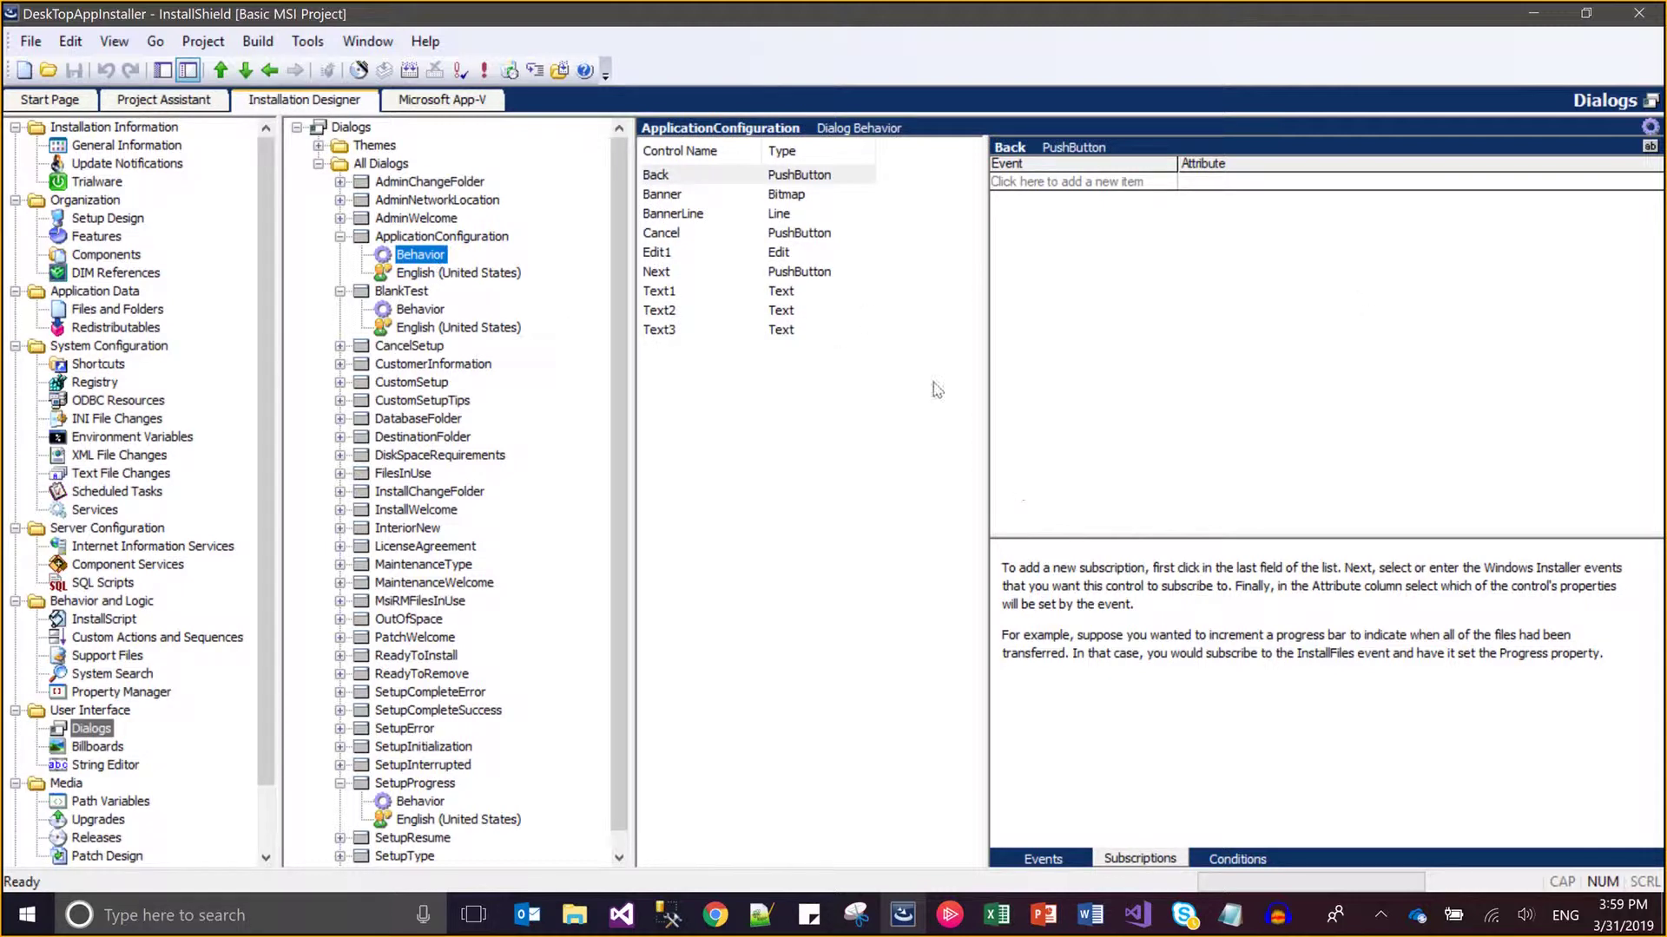
click(670, 331)
click(670, 318)
key(Up)
key(Up)
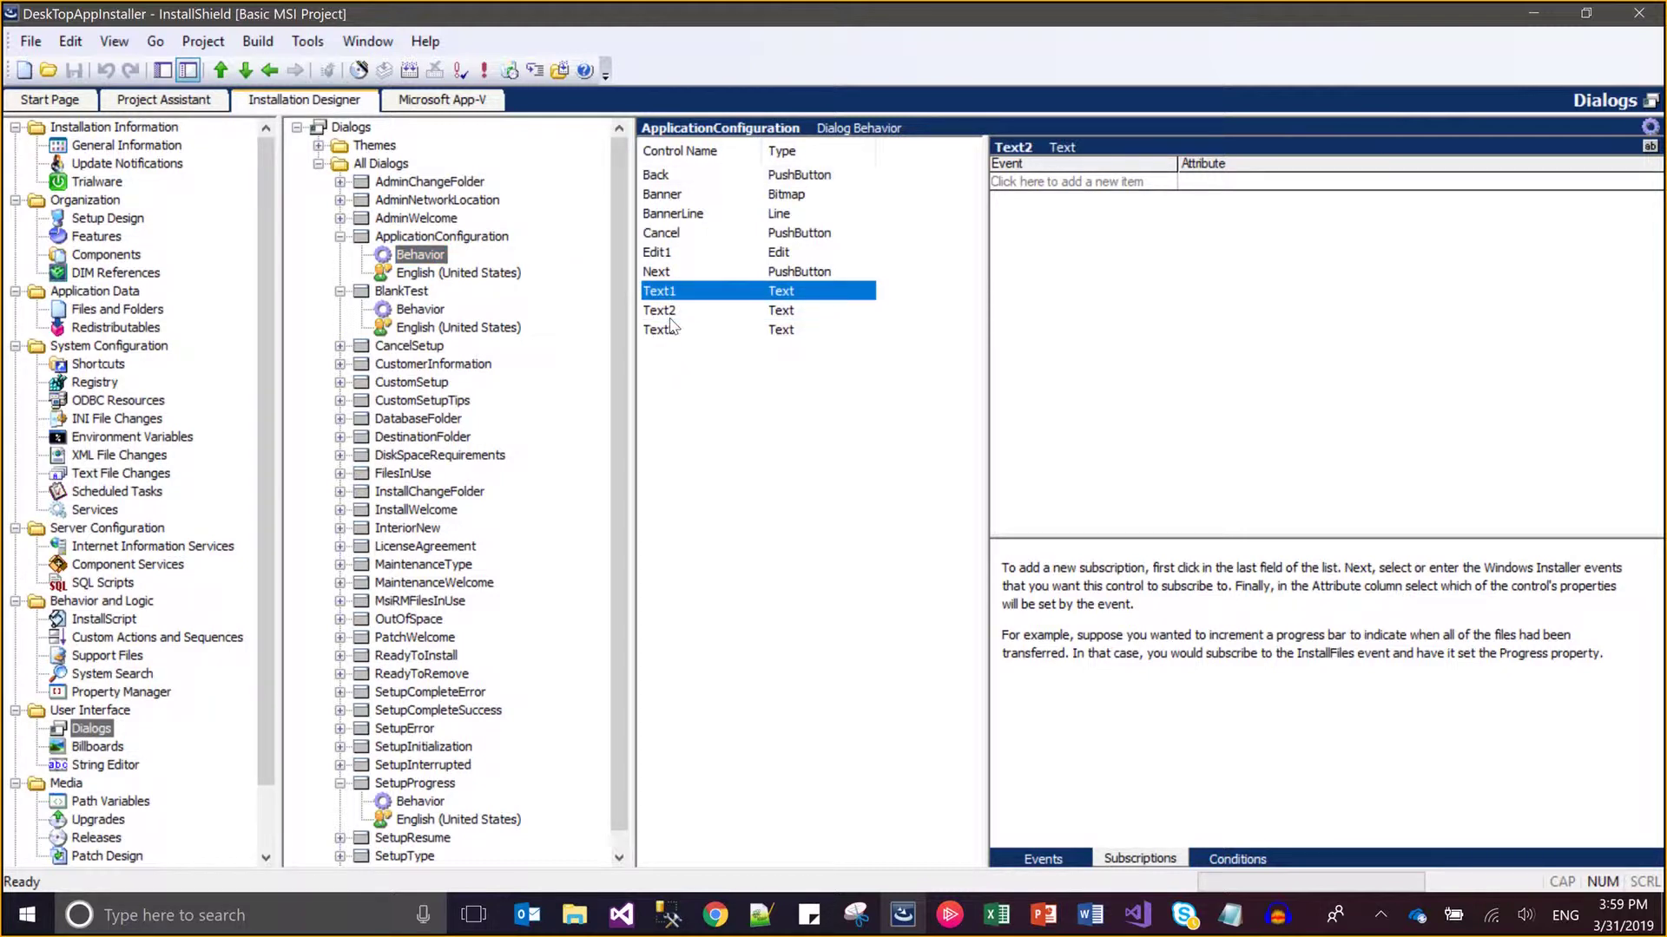
key(Down)
key(Up)
key(Up)
key(Up)
key(Up)
key(Up)
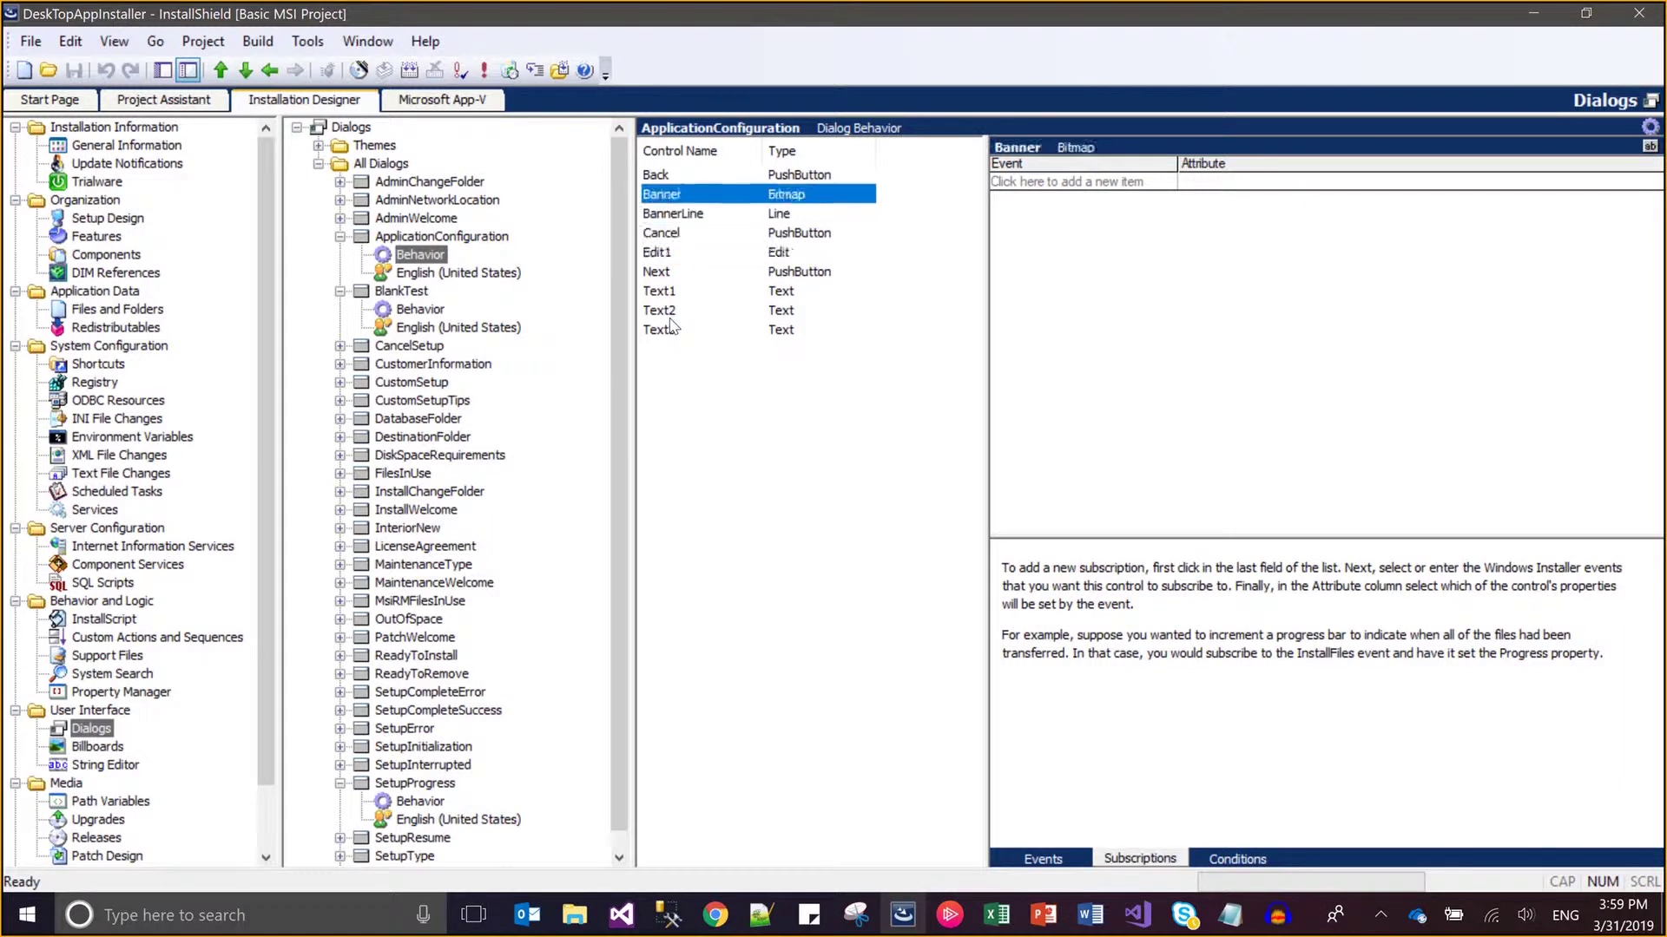
Check the subscriptions of the Text1 control in the SetupProgress behavior
click(426, 802)
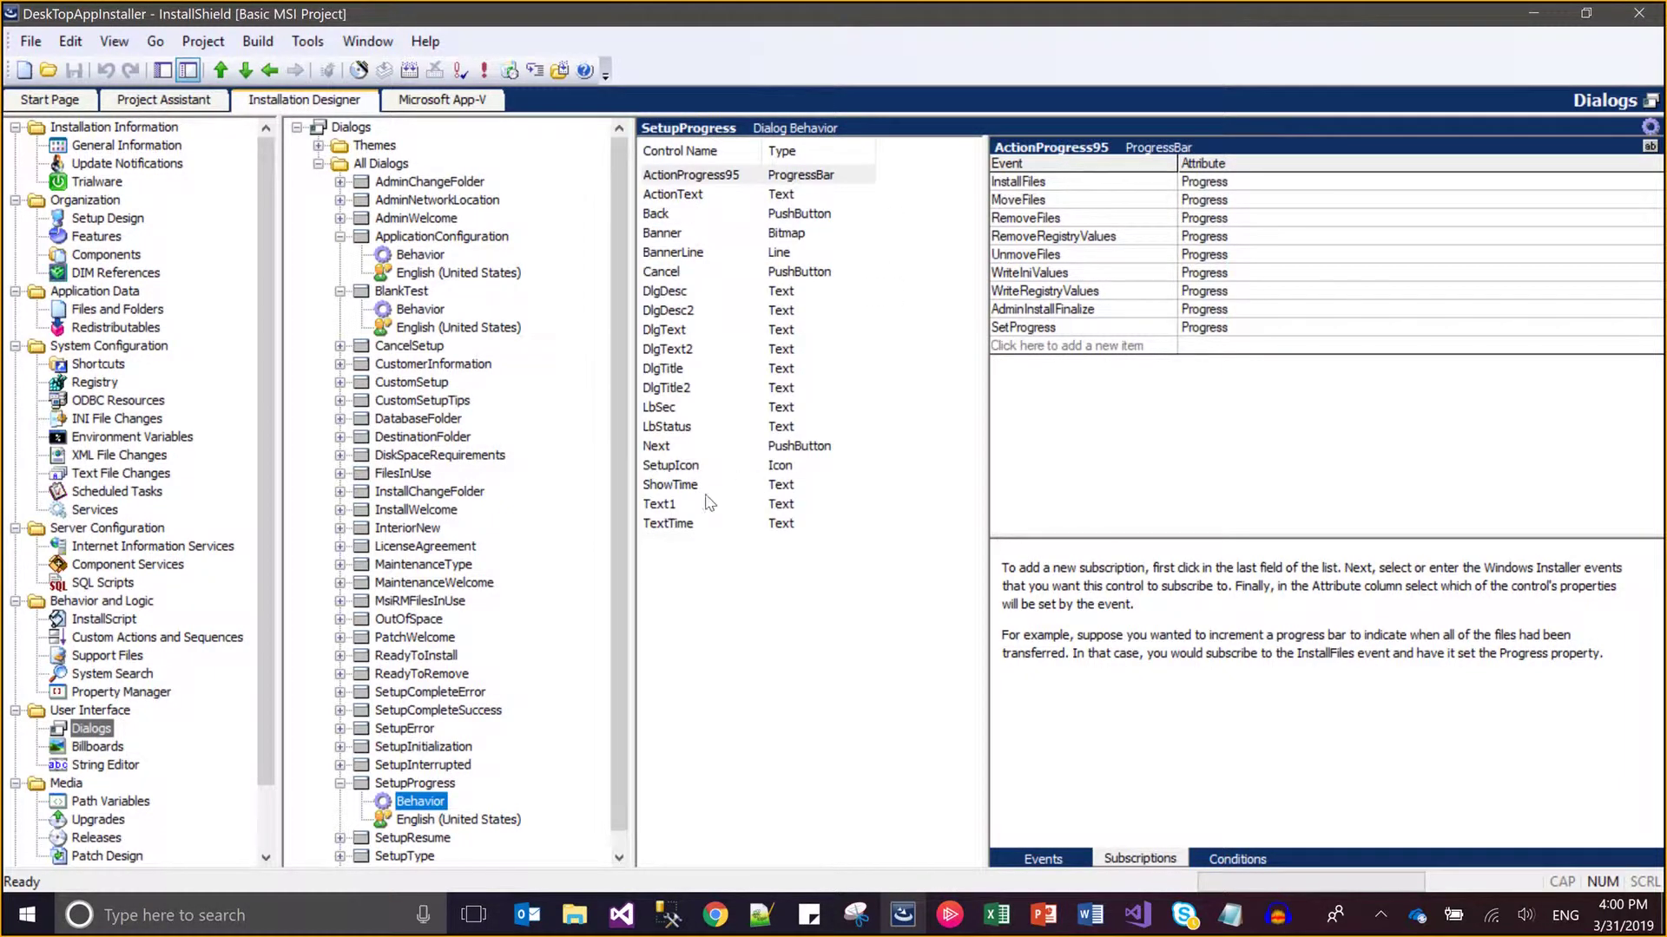
click(682, 511)
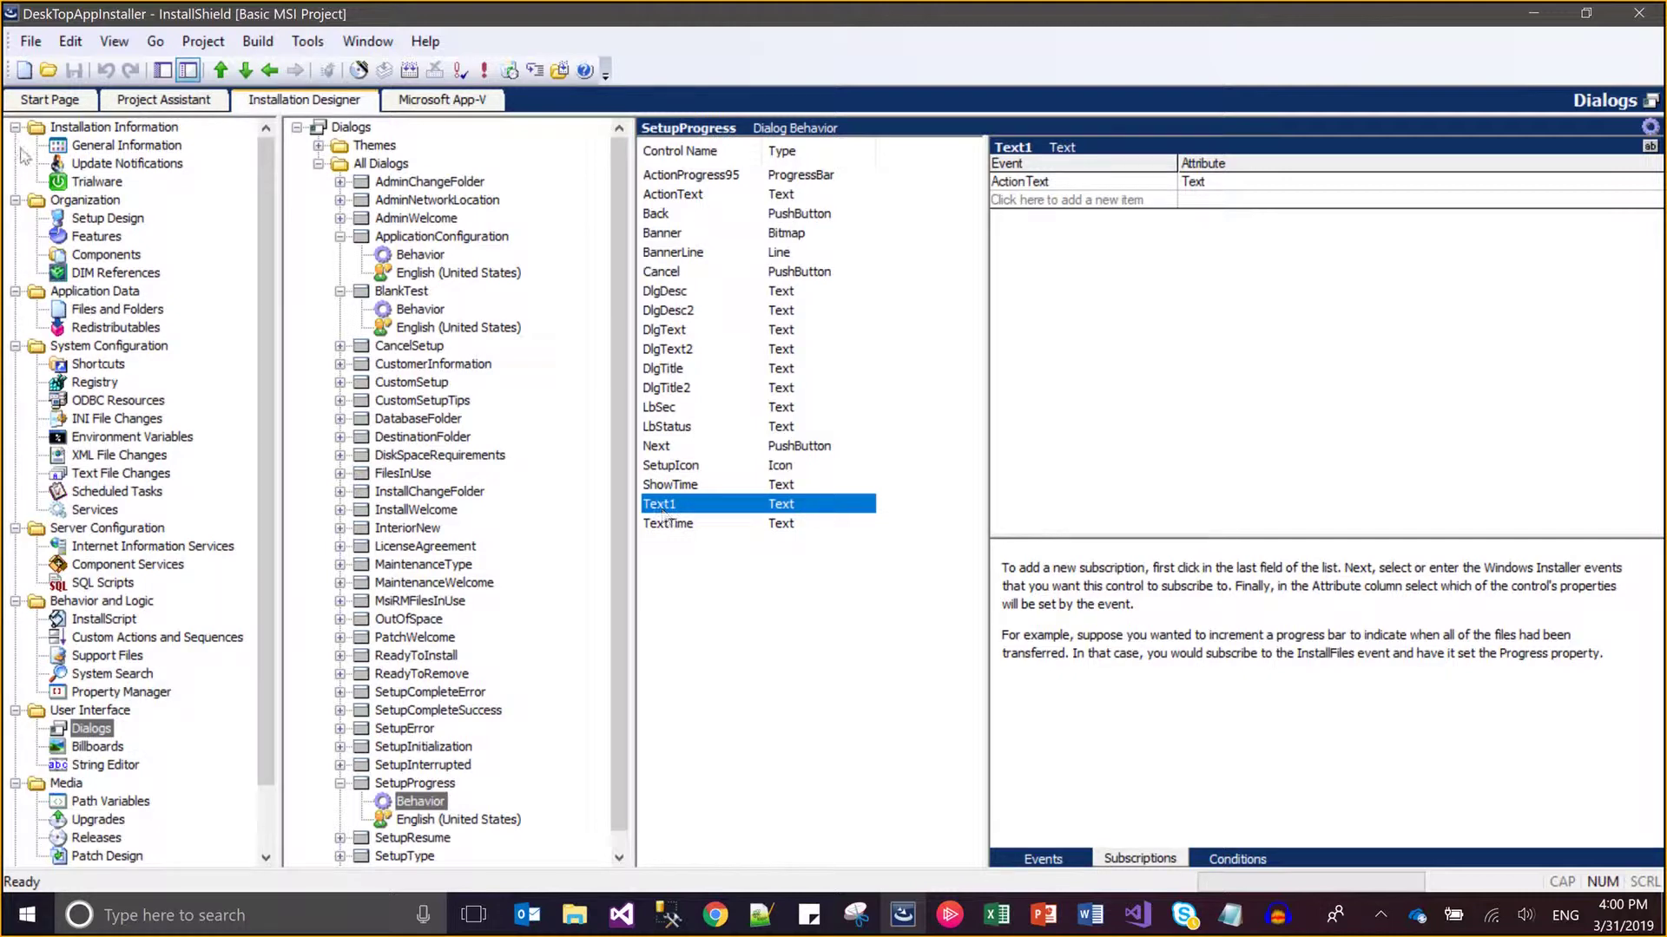
Build the Kudos Release and launch a test run of it
click(256, 40)
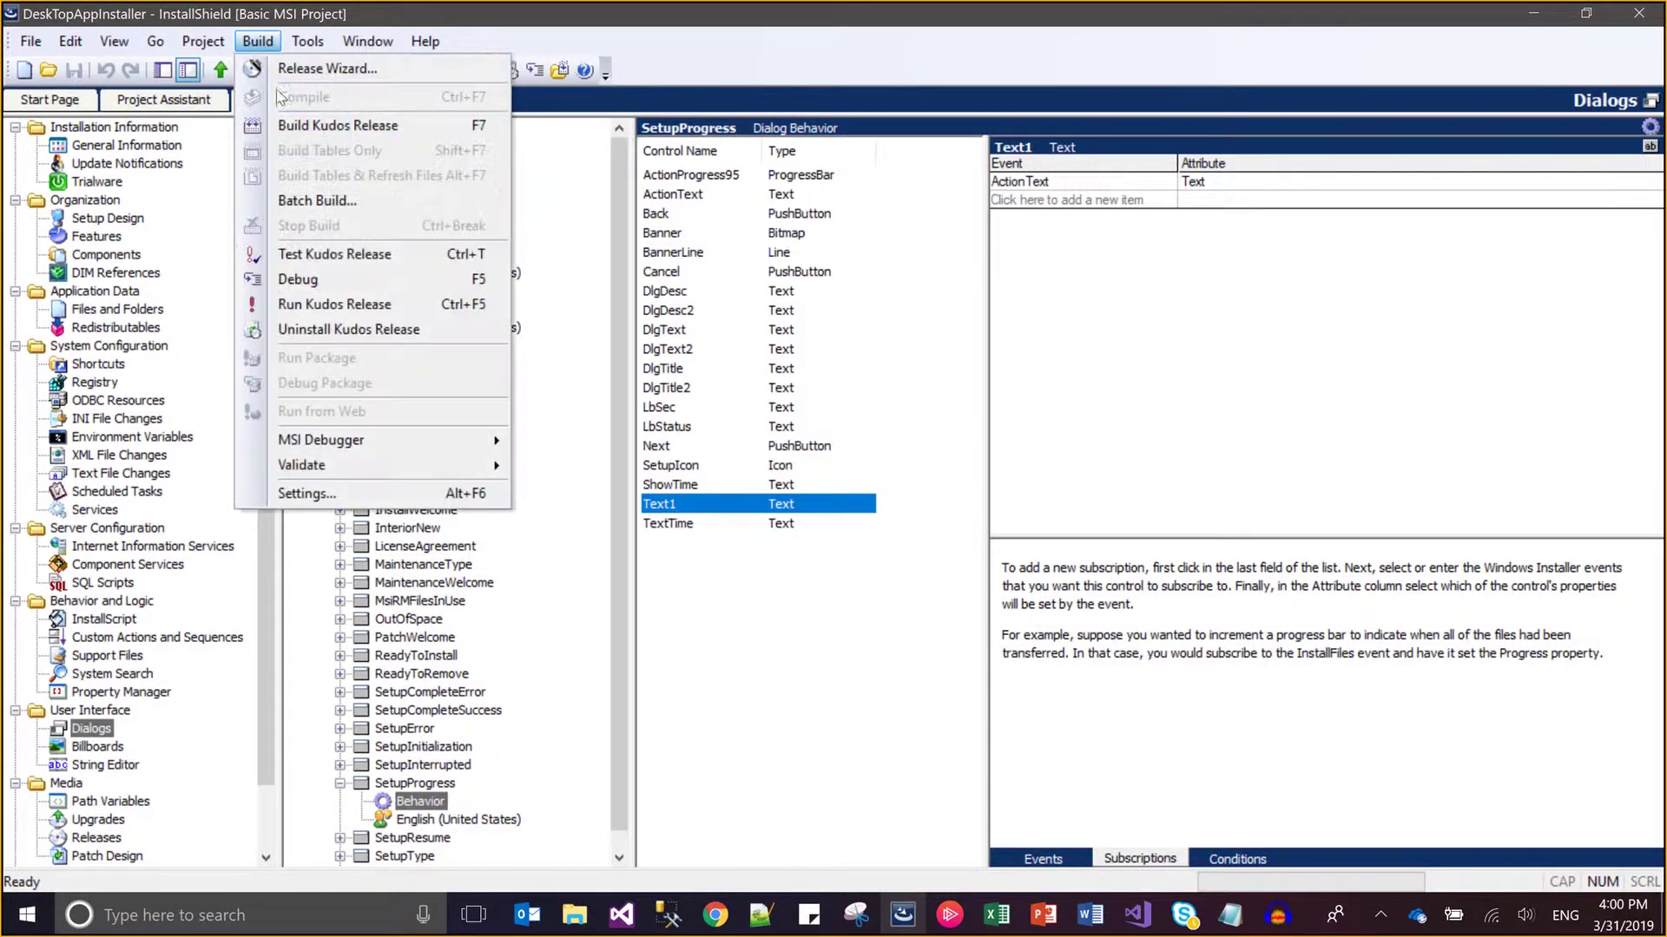
click(300, 126)
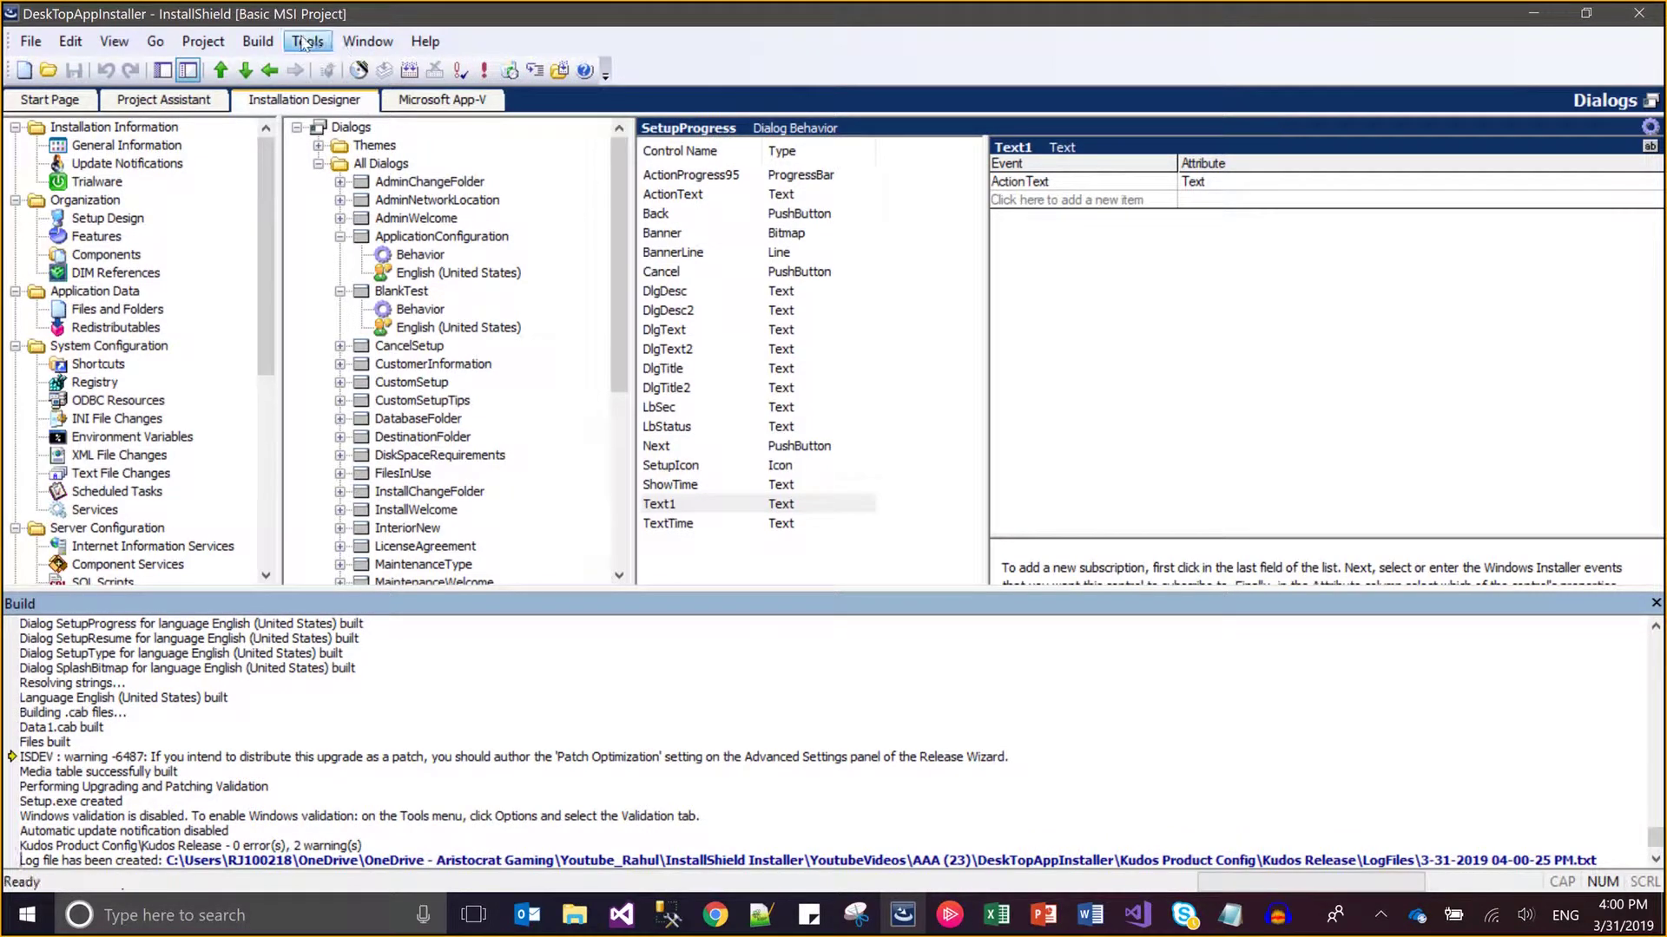
click(258, 41)
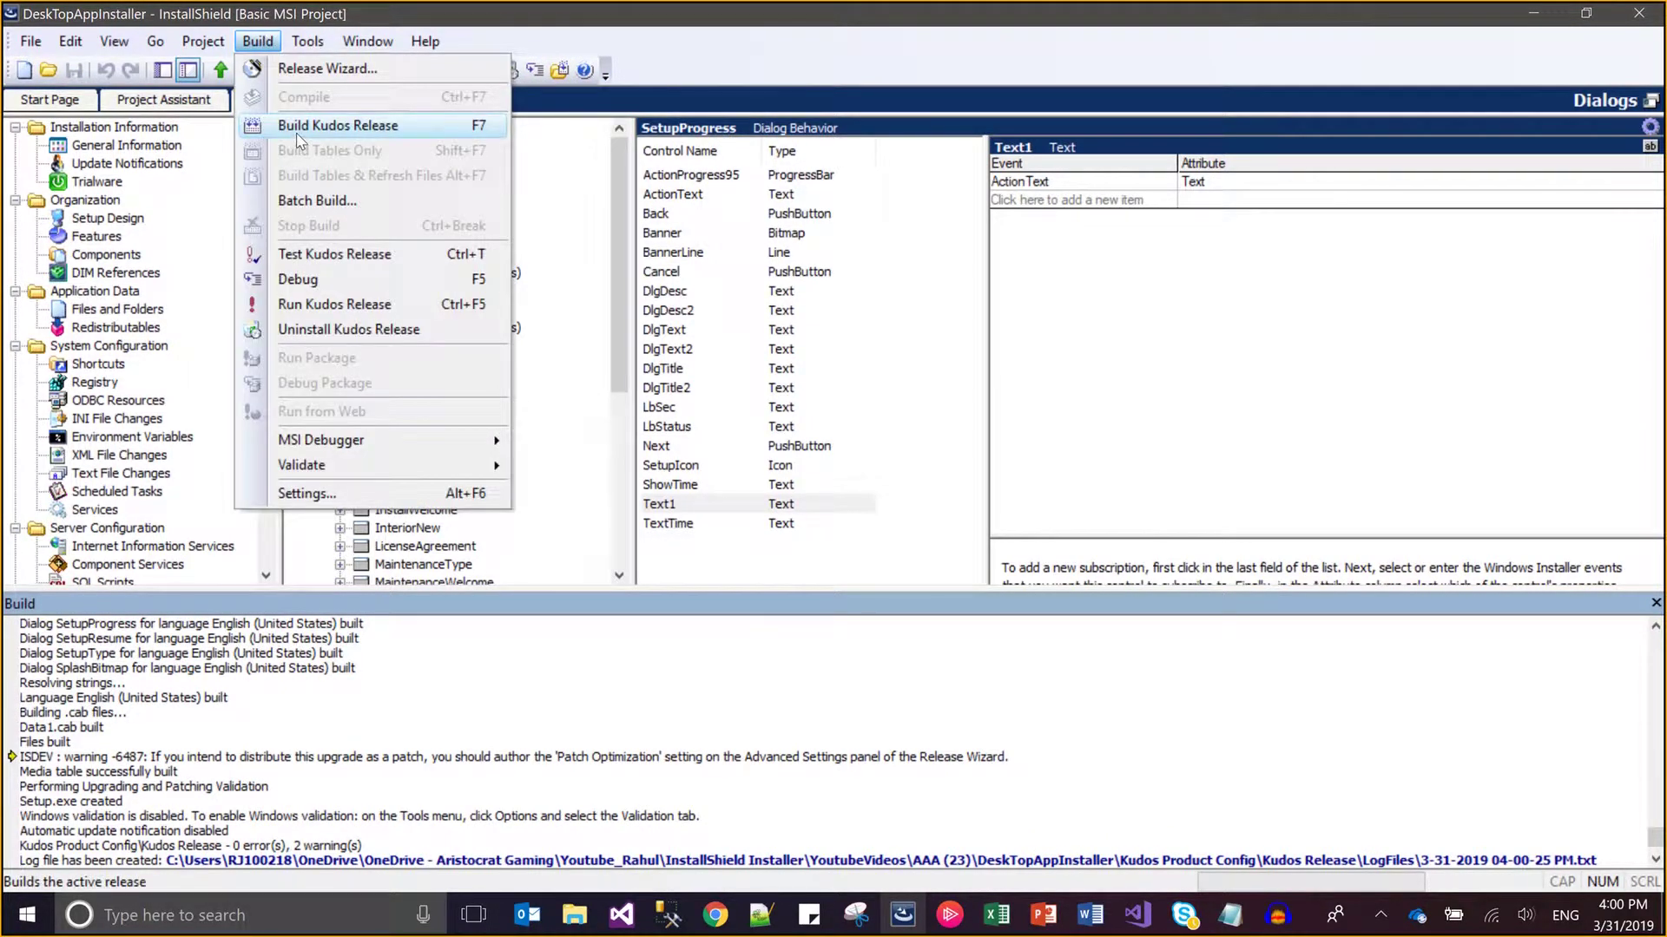
click(334, 254)
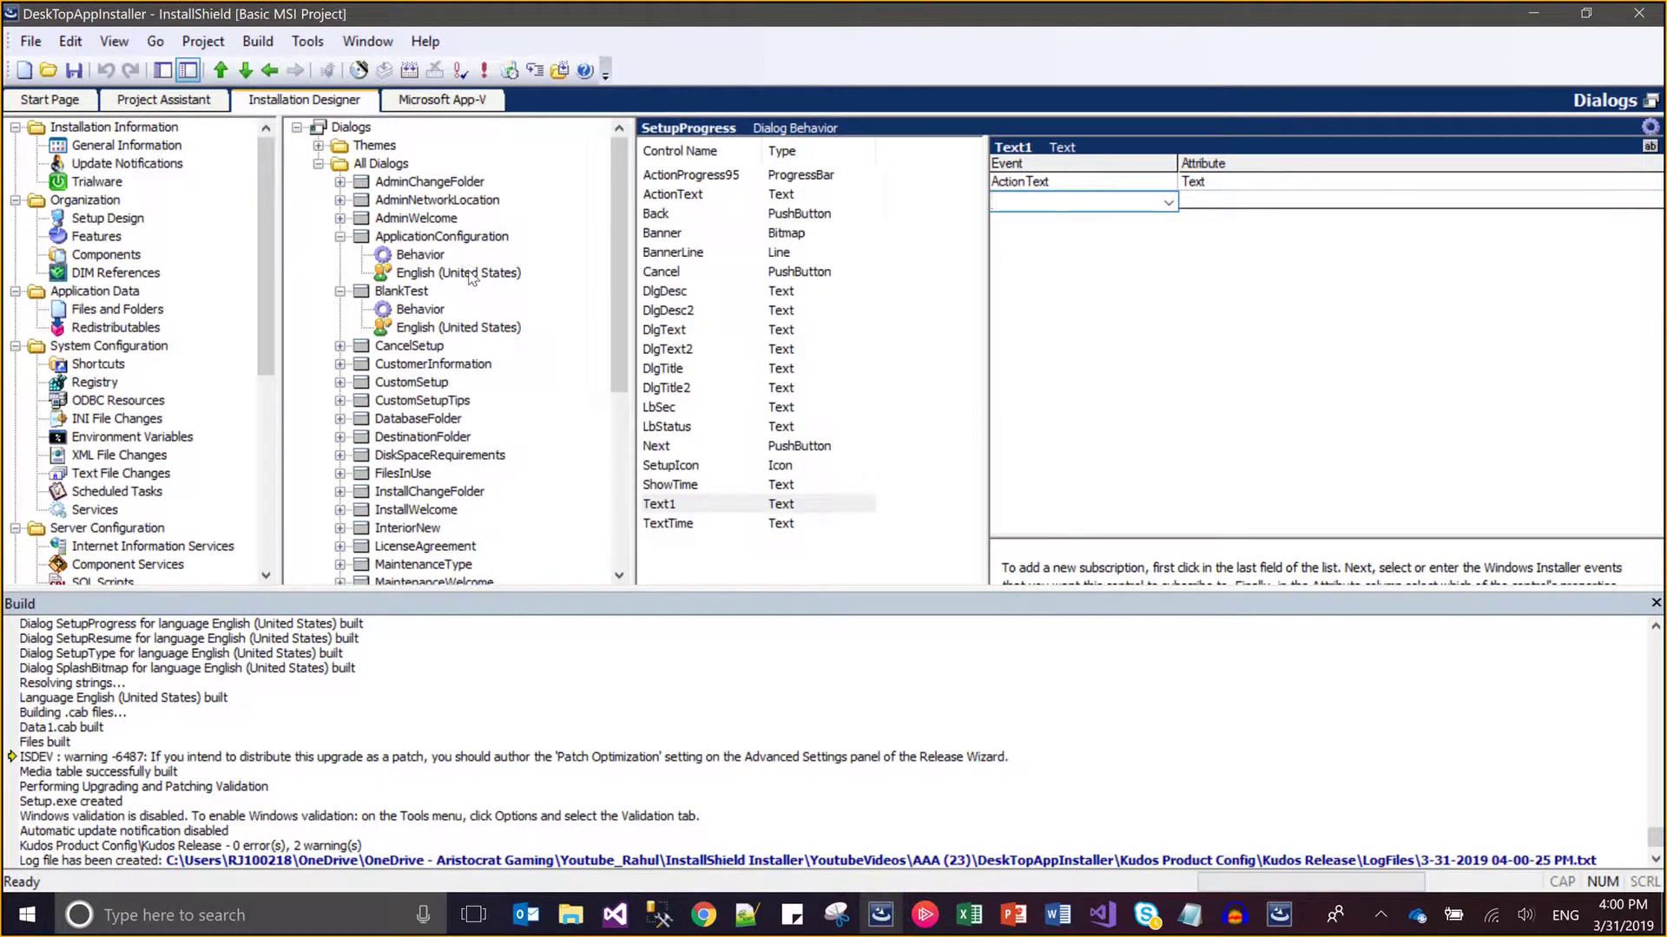
Examine the events of the Next button in the ApplicationConfiguration behavior, closing the build output
click(420, 254)
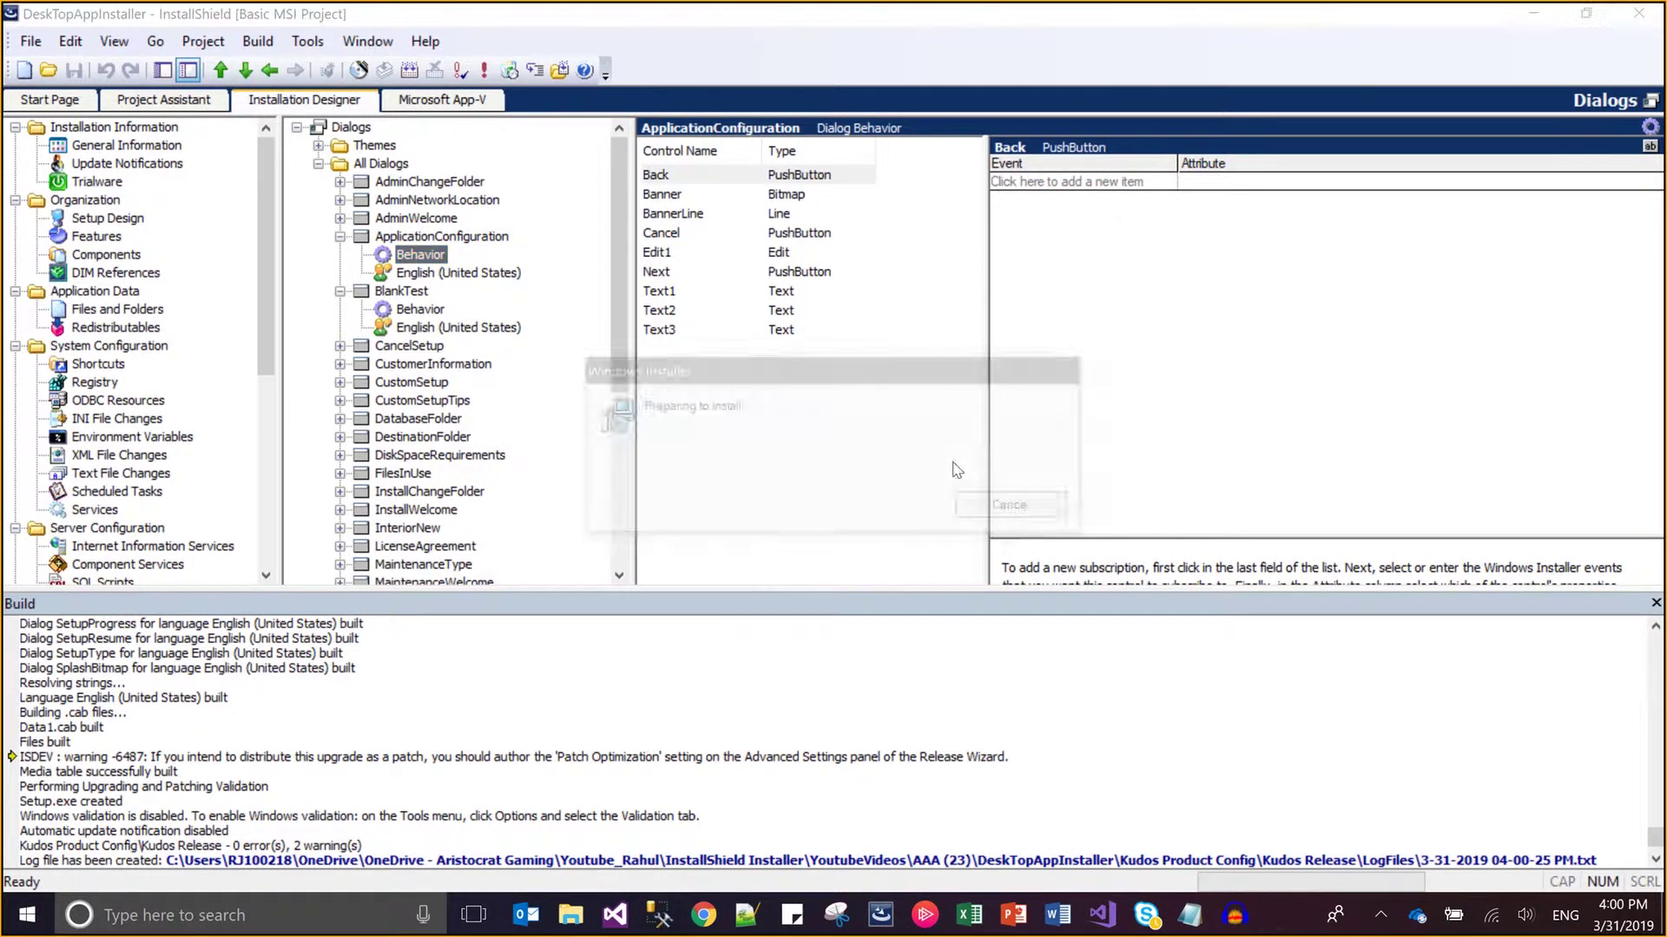
click(1198, 400)
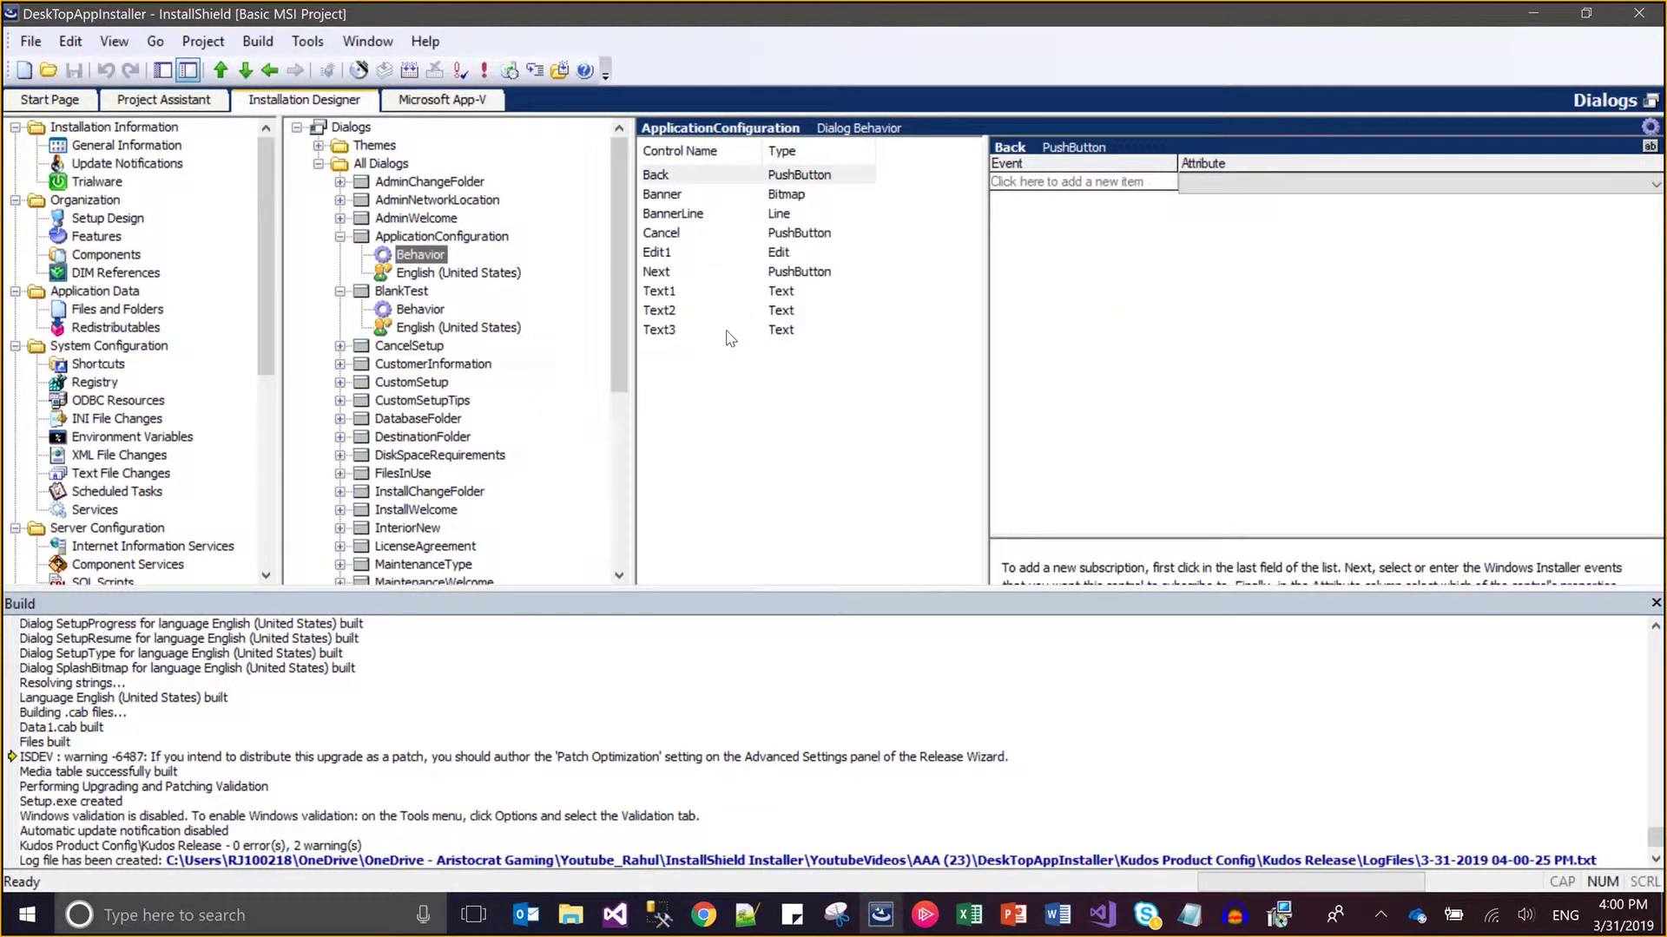
click(671, 273)
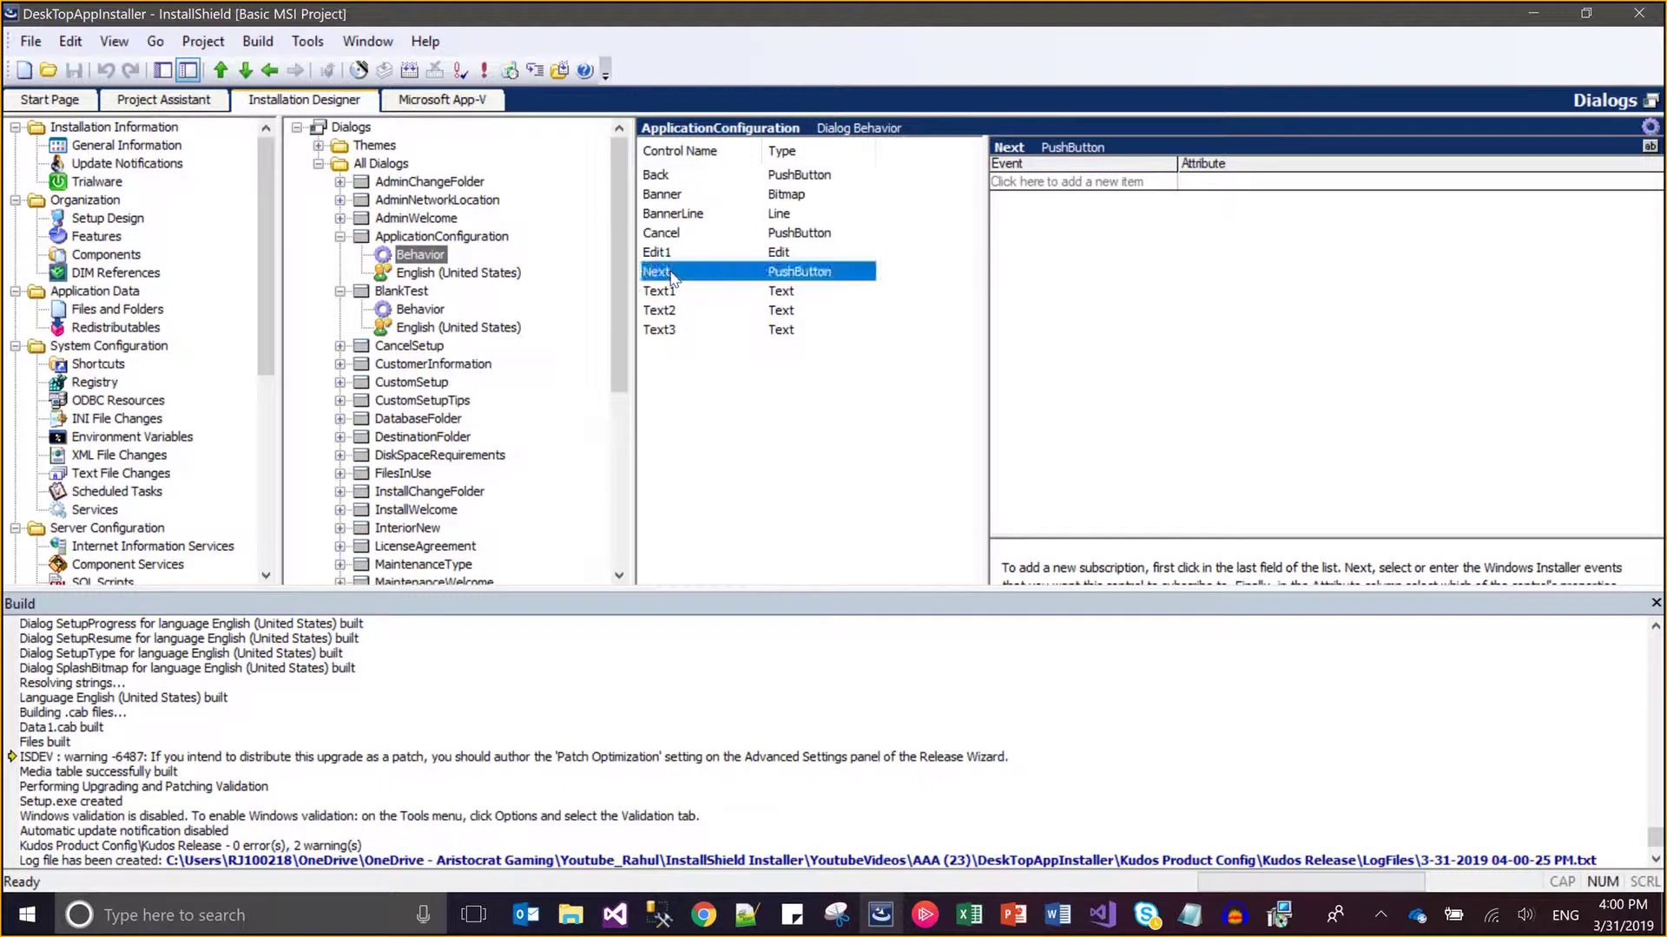
click(1655, 602)
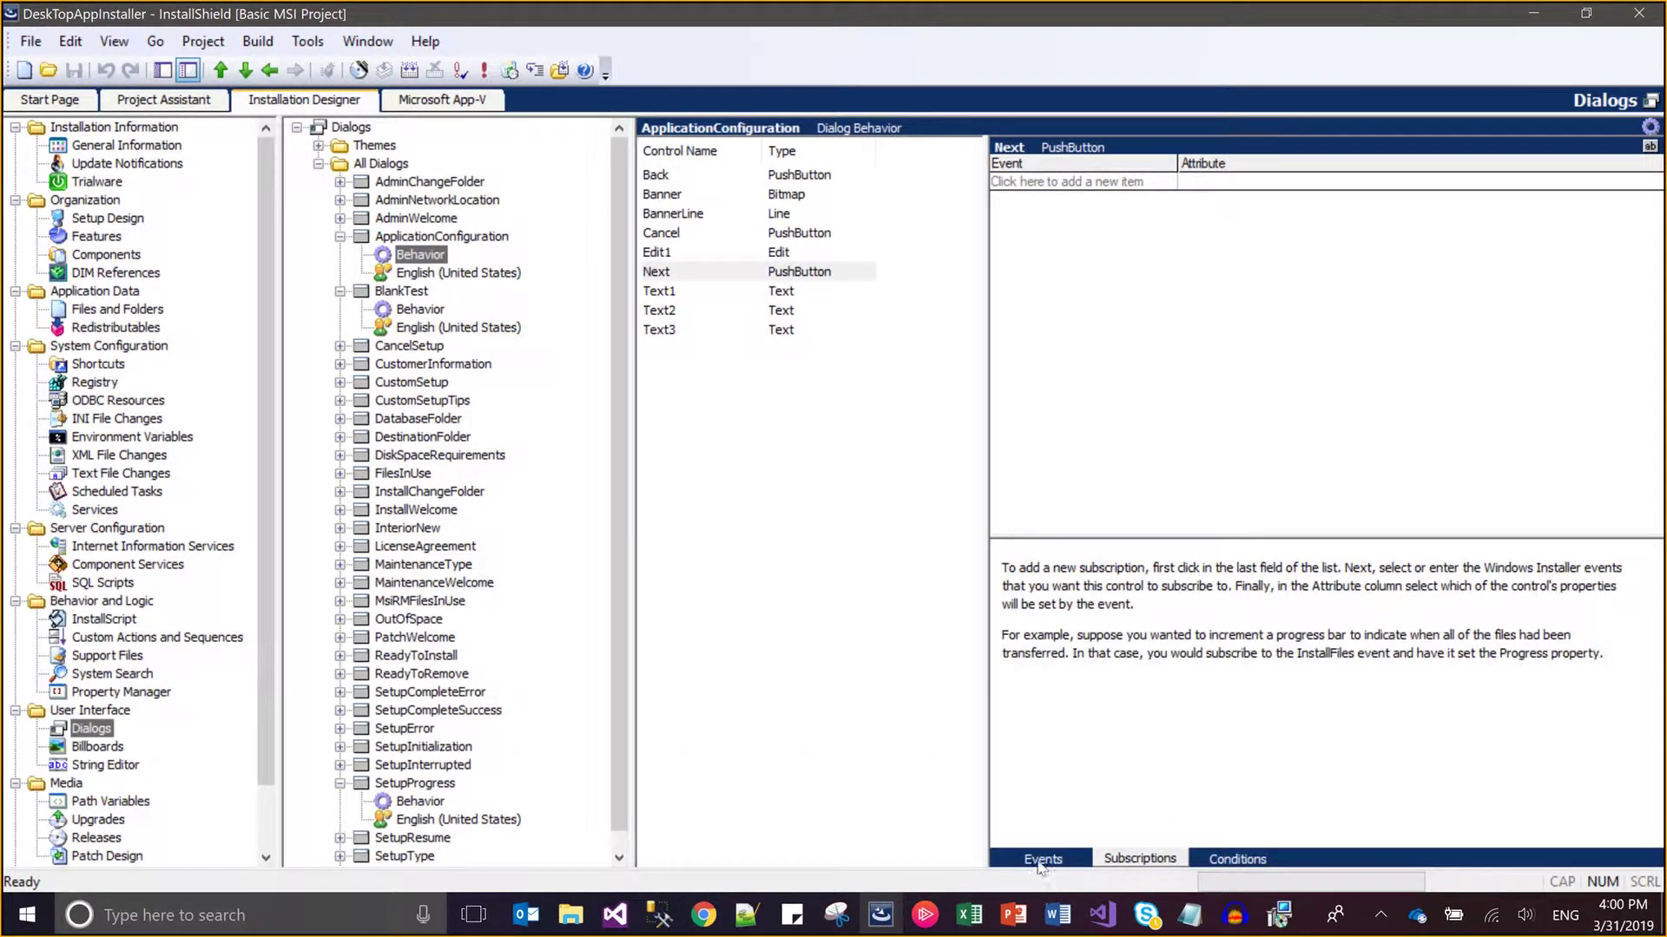
click(1041, 861)
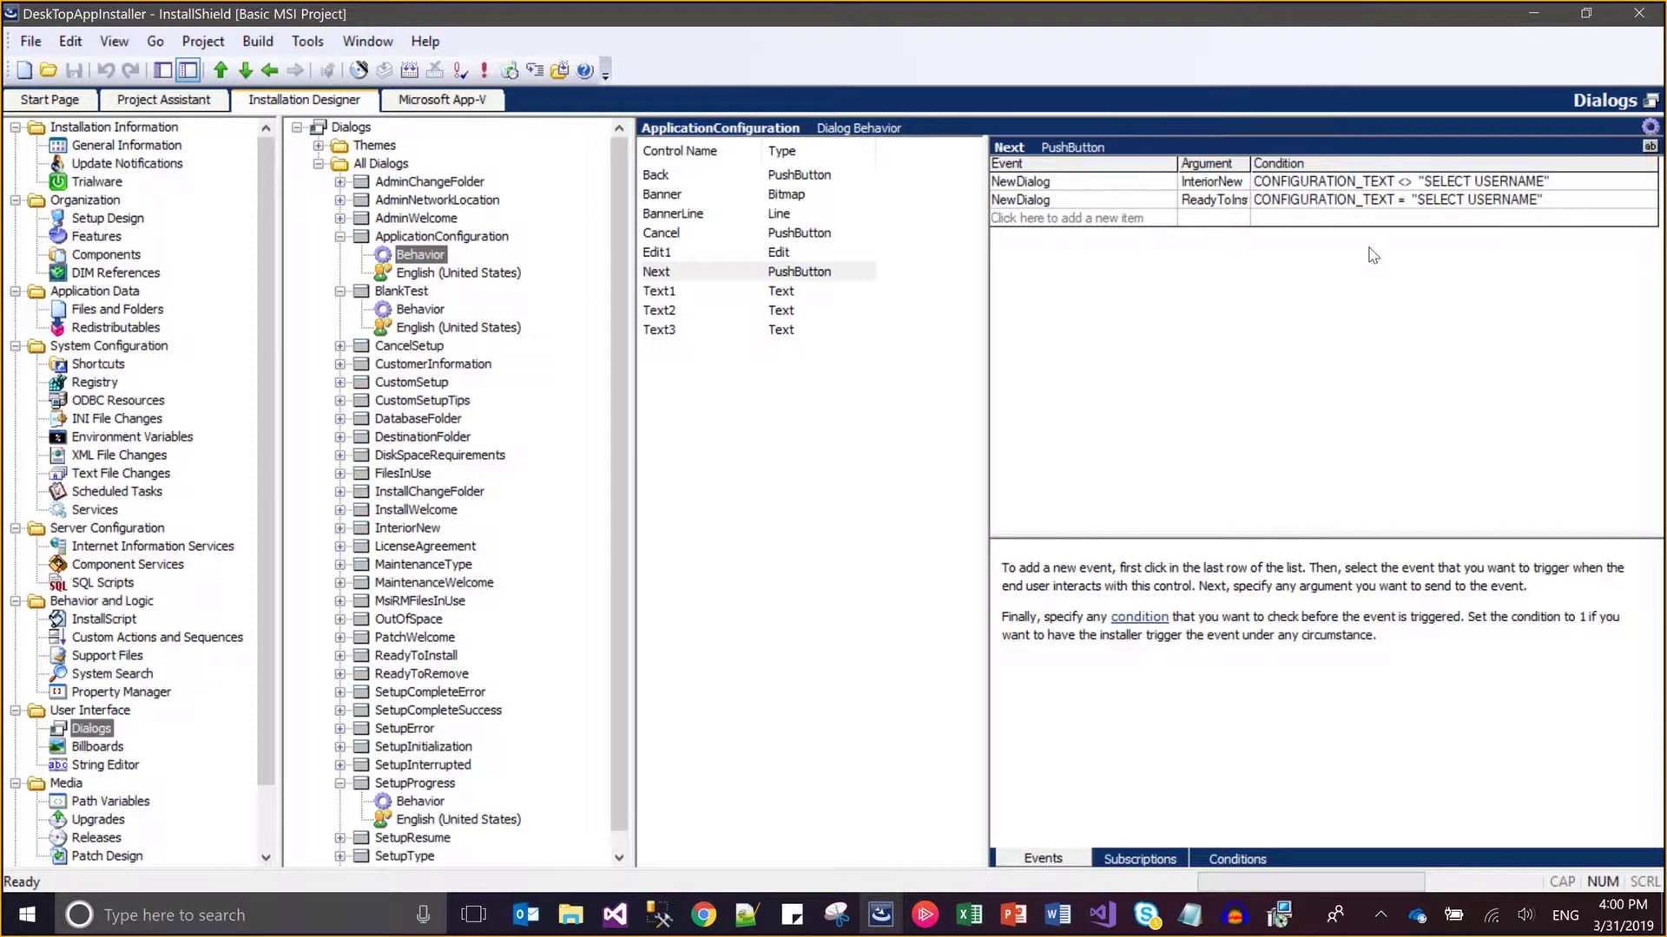
Advance the test wizard to Application Configuration, accepting the license terms and keeping the prefilled customer information
key(ctrl+F5)
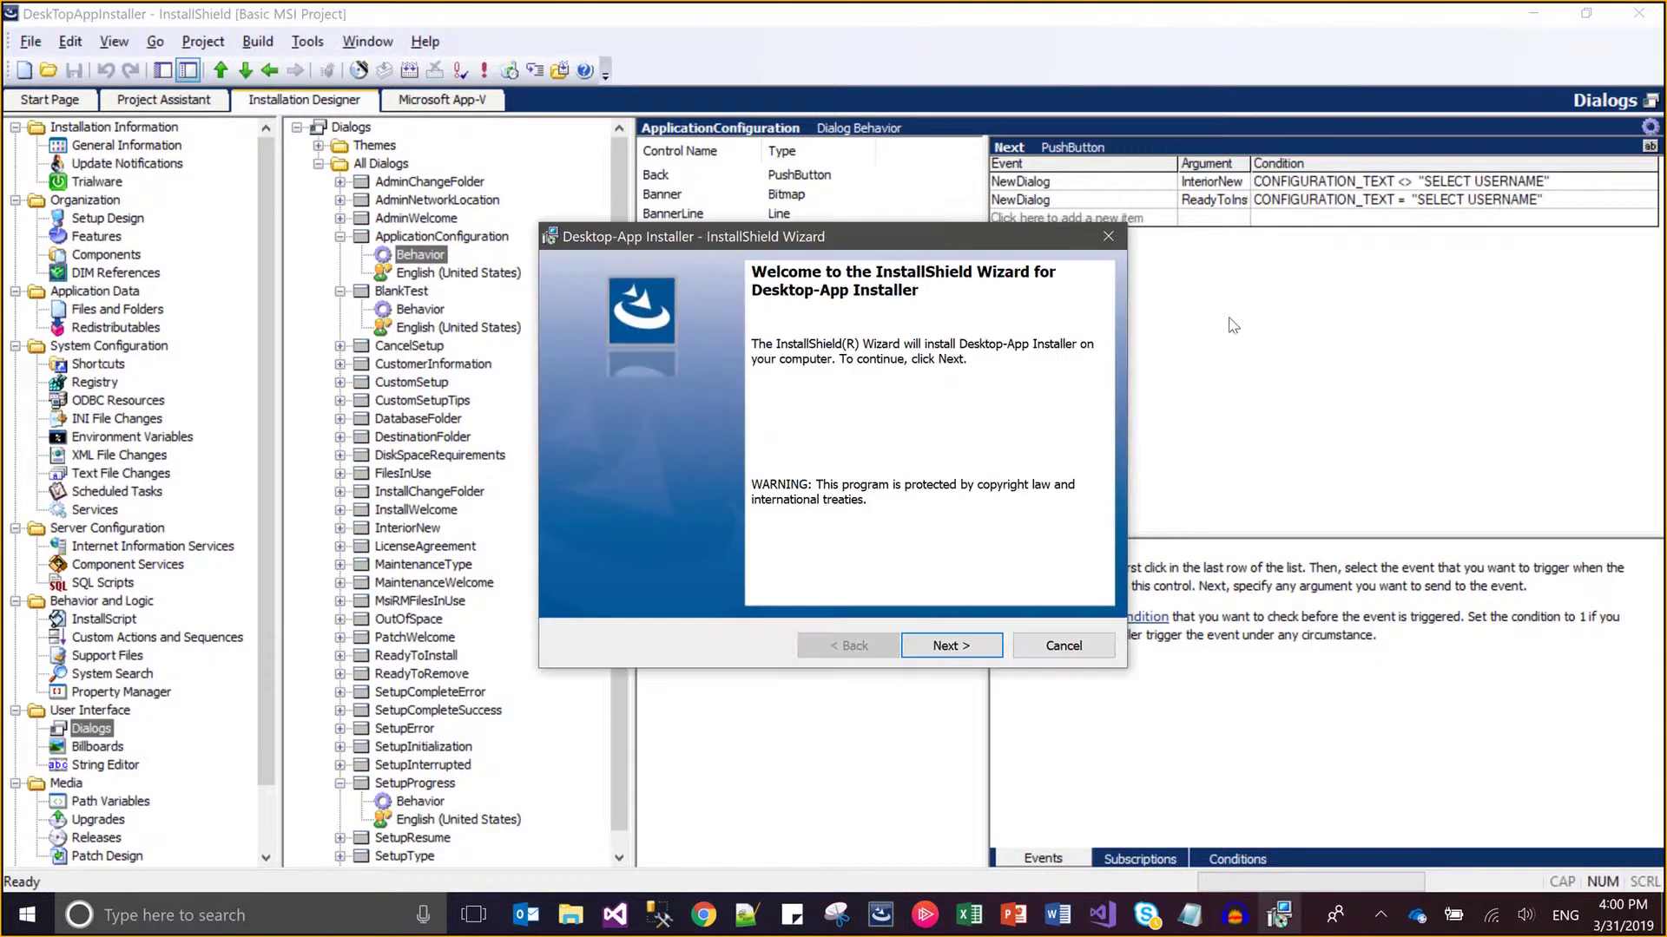
click(960, 651)
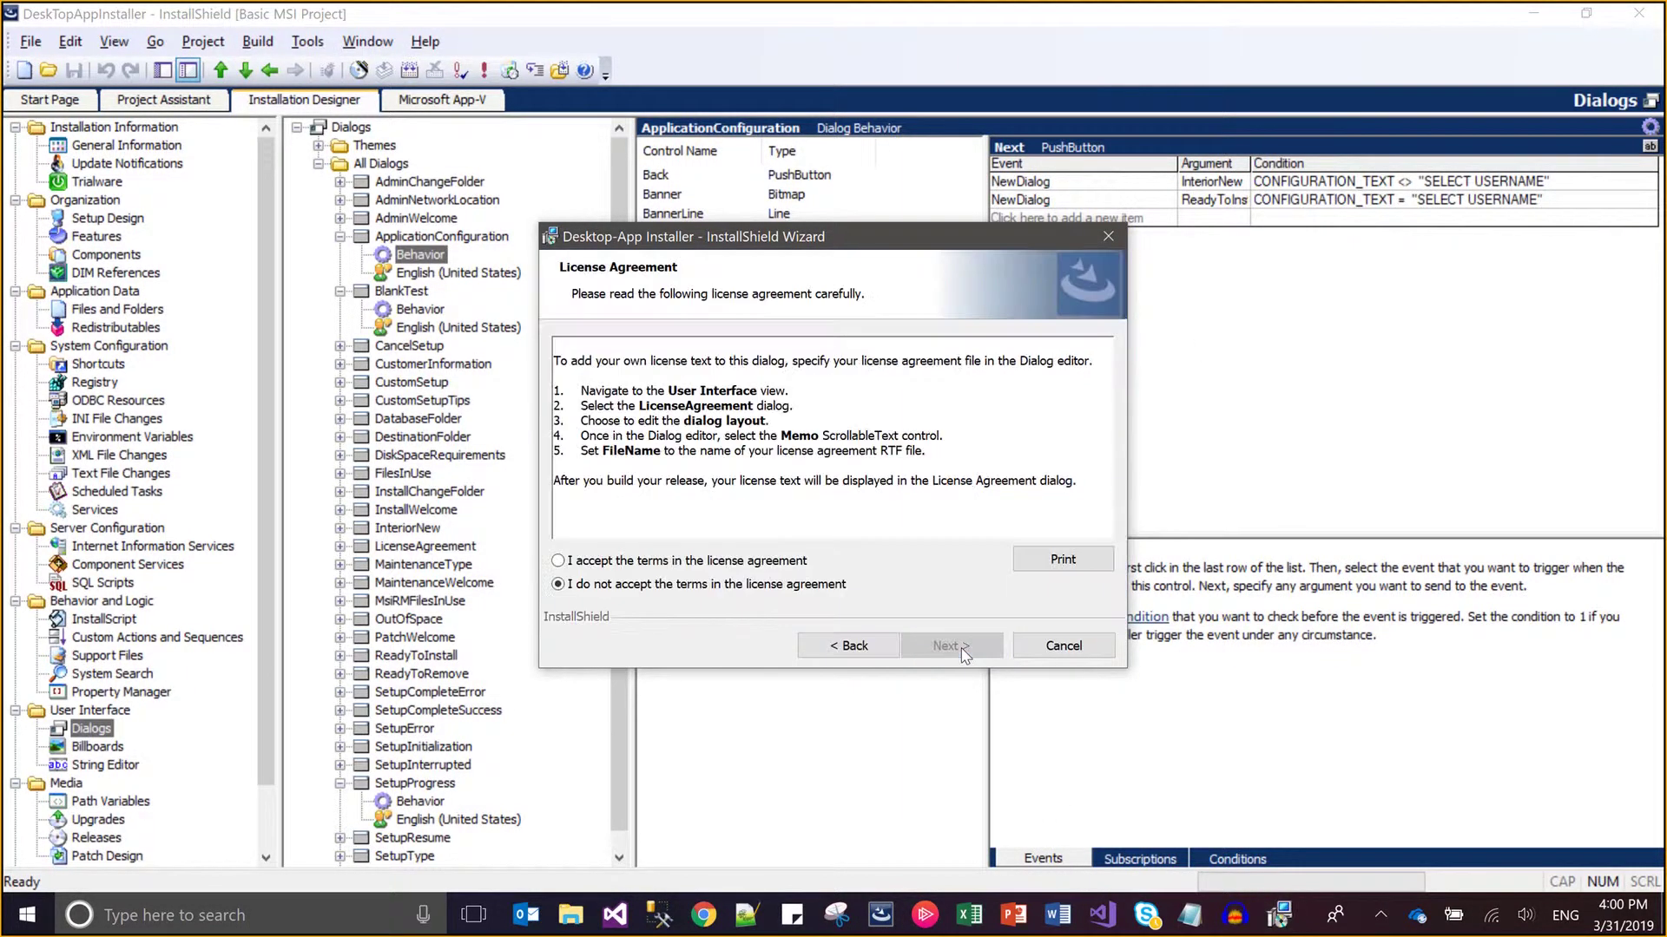
key(alt+a)
click(951, 647)
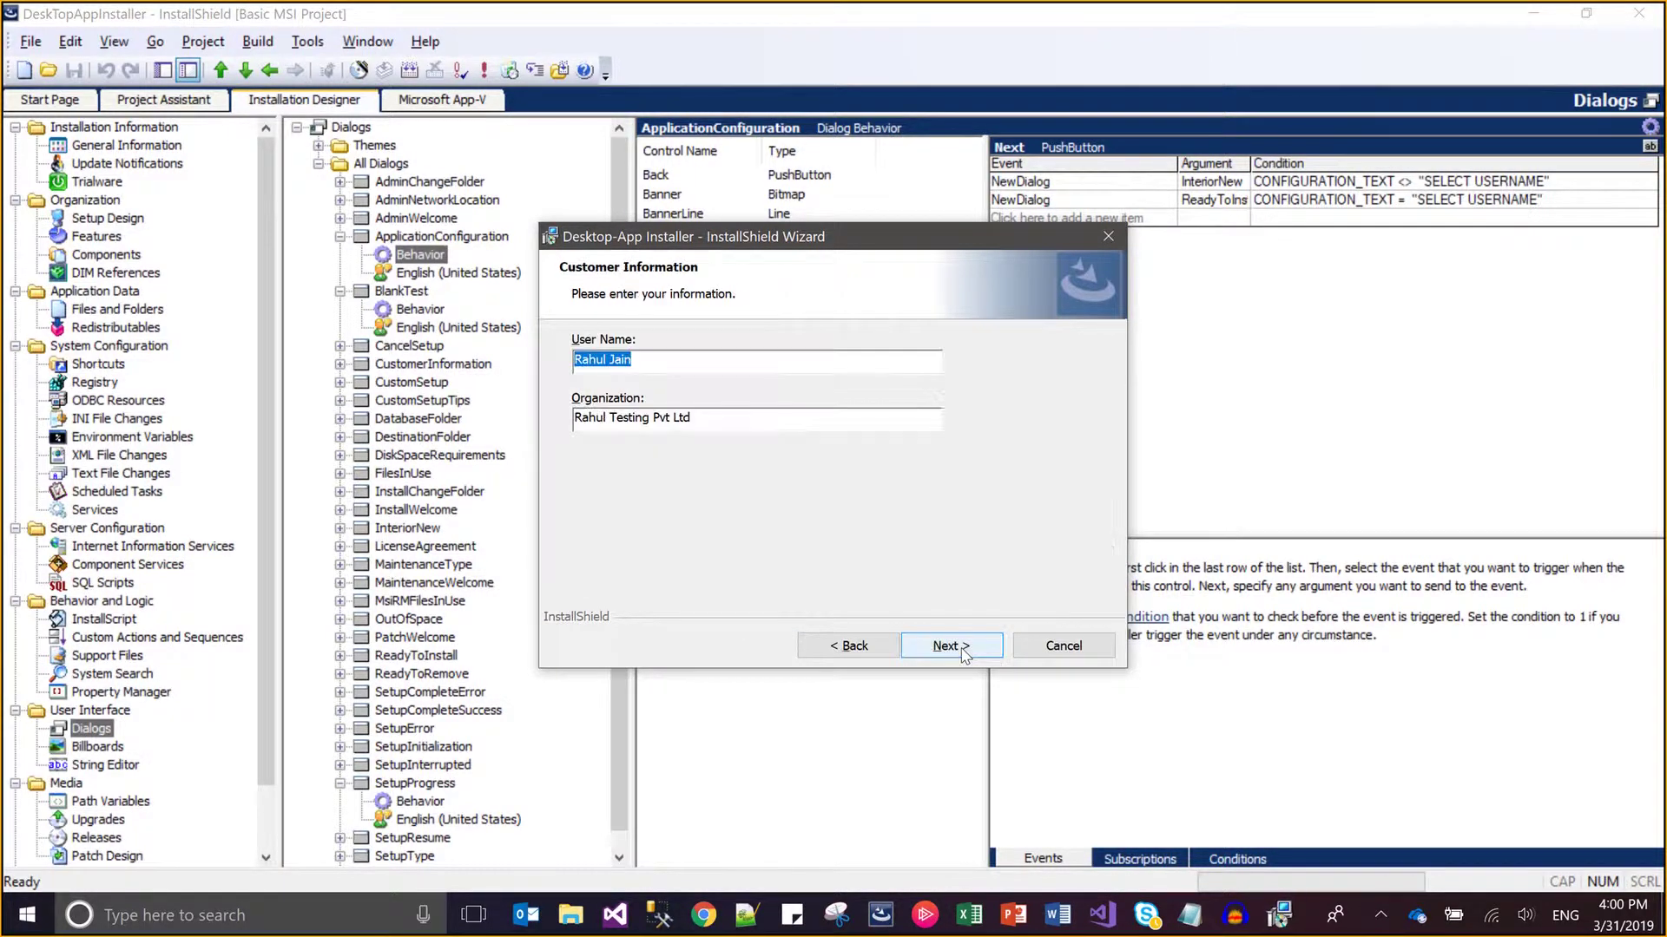
click(950, 646)
click(950, 647)
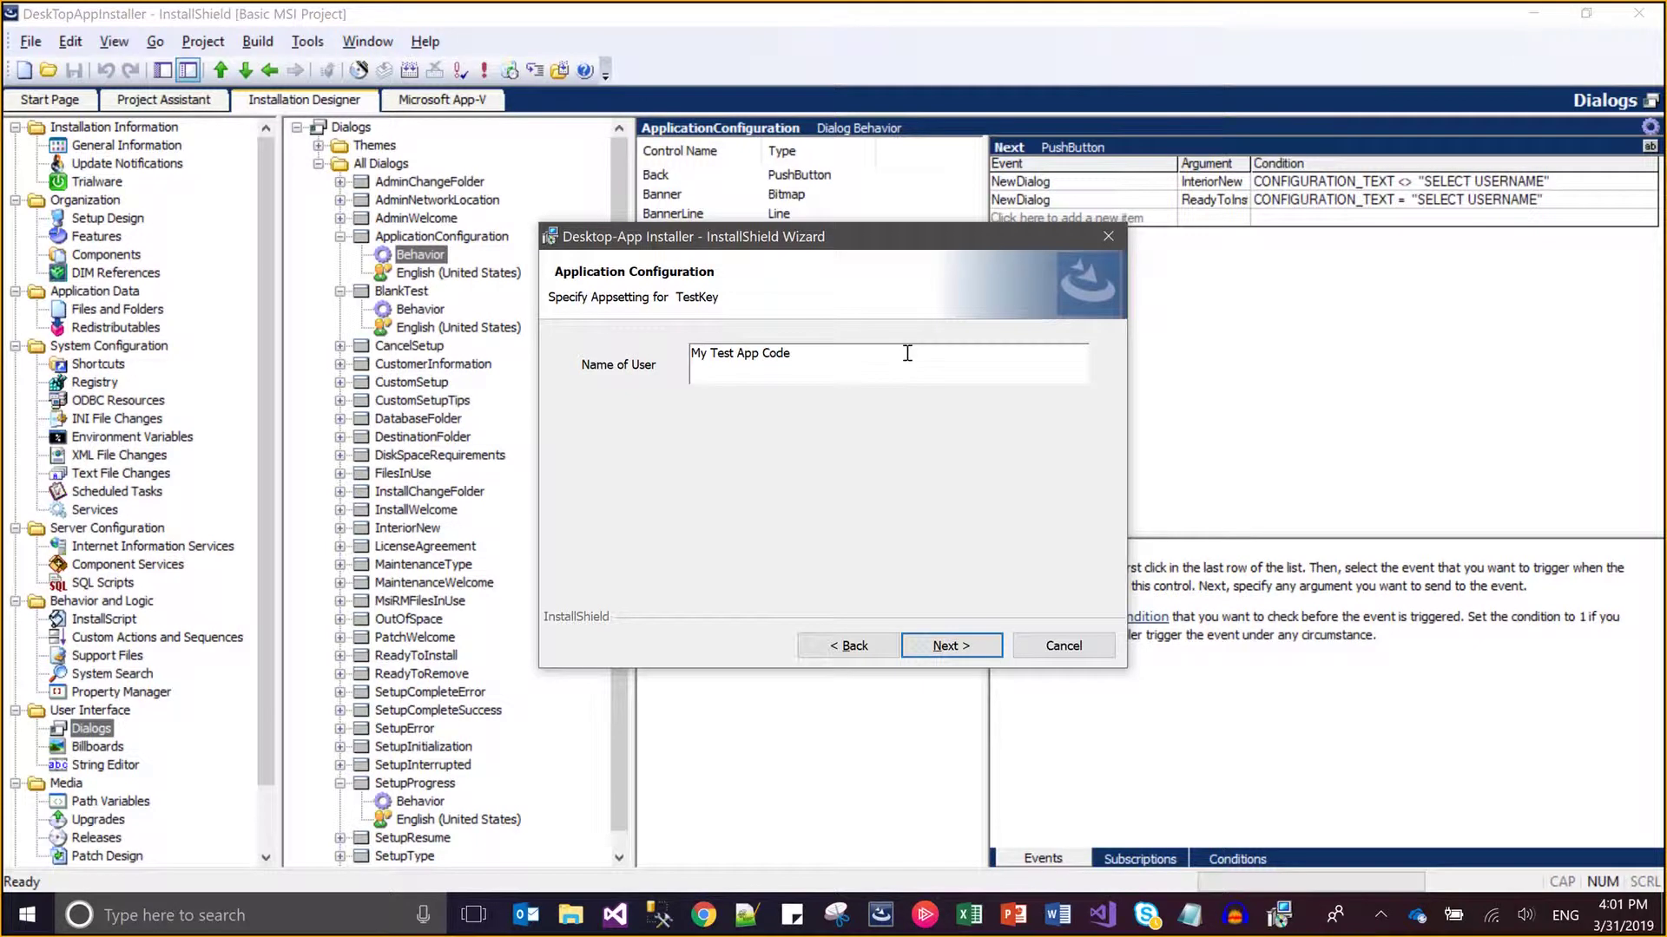
Preview the dialog that follows when Name of User stays My Test App Code, and return to Application Configuration
drag(907, 353, 669, 348)
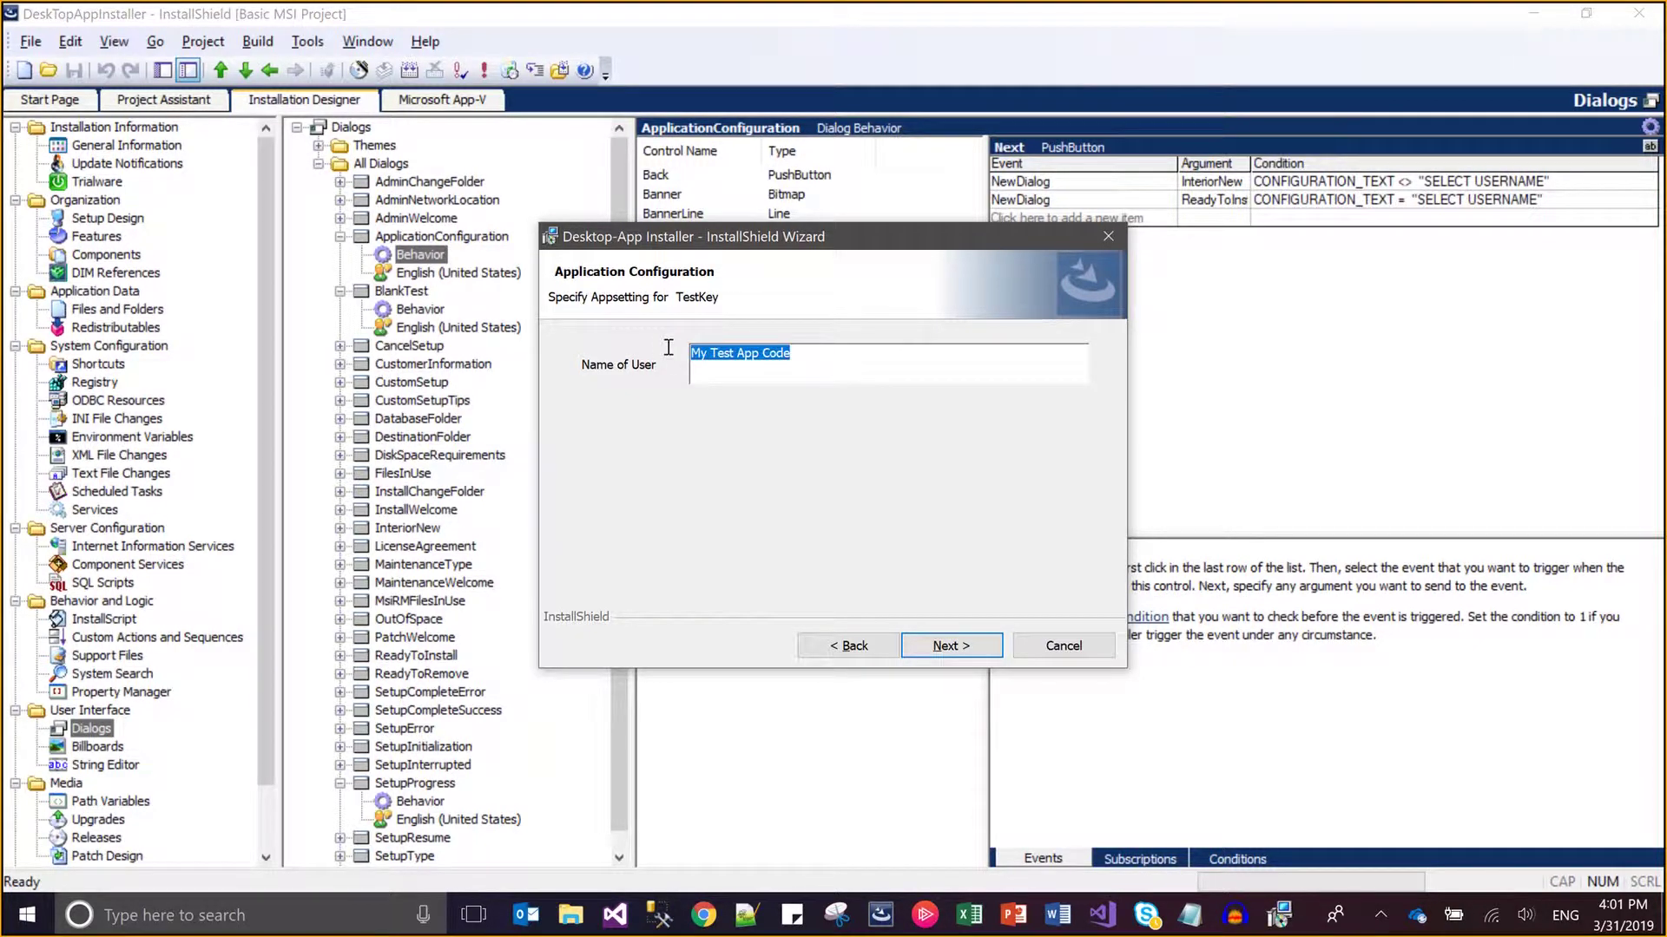
click(929, 651)
click(875, 653)
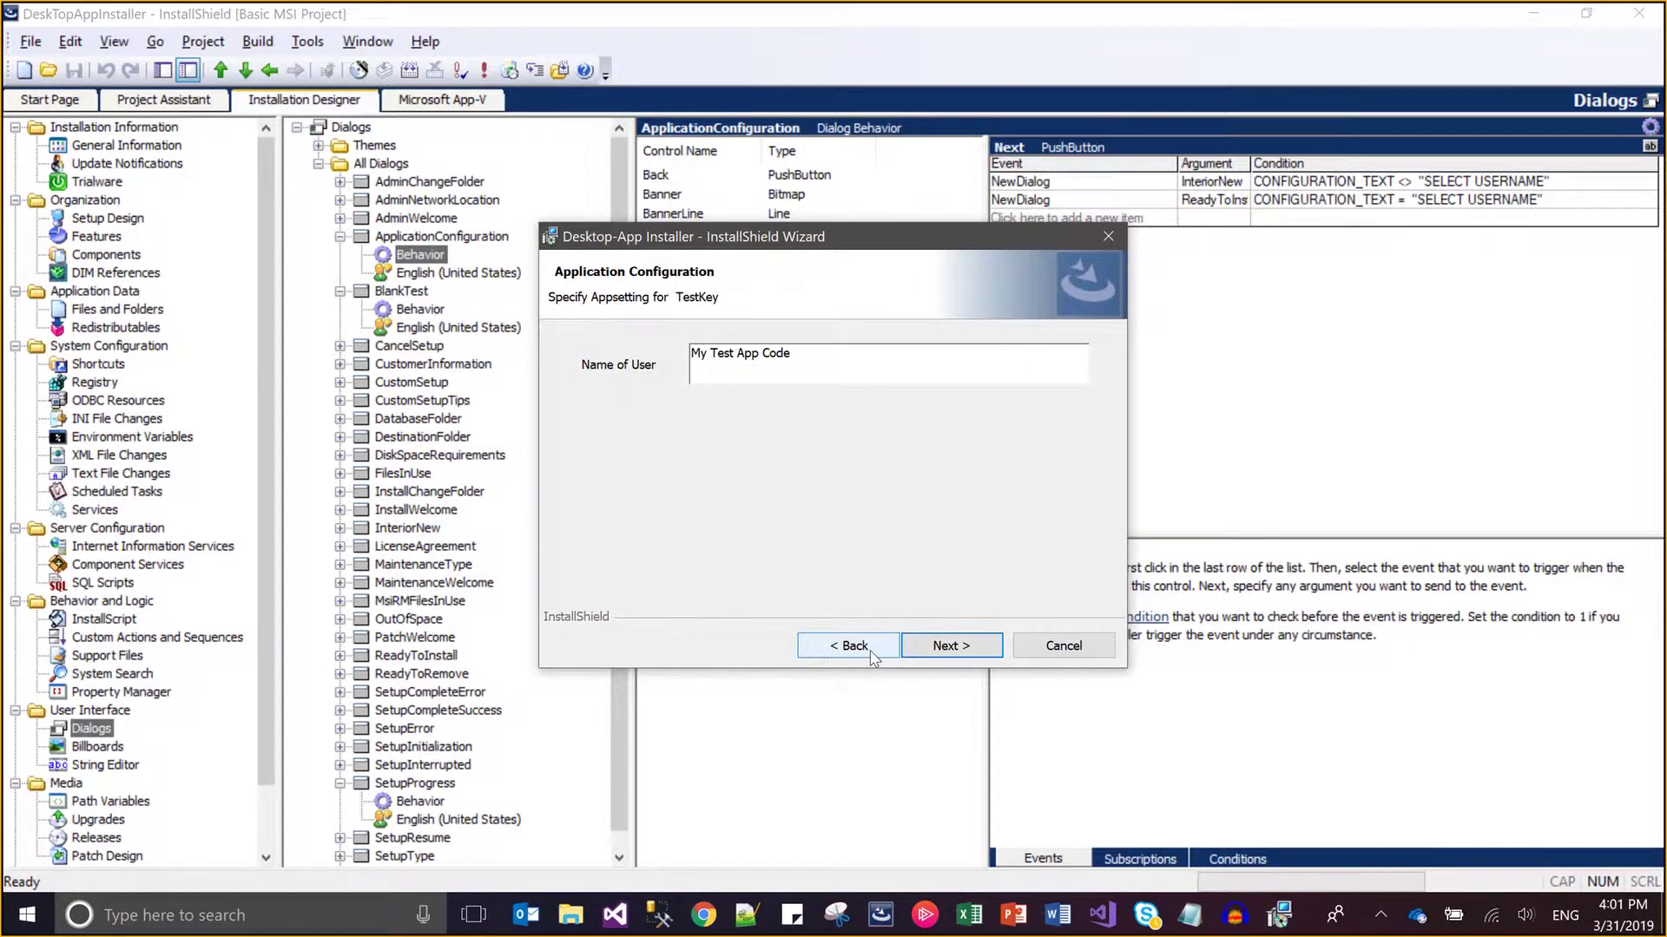
Set Name of User to SELECT USERNAME and advance to the following wizard dialog
key(ctrl+a)
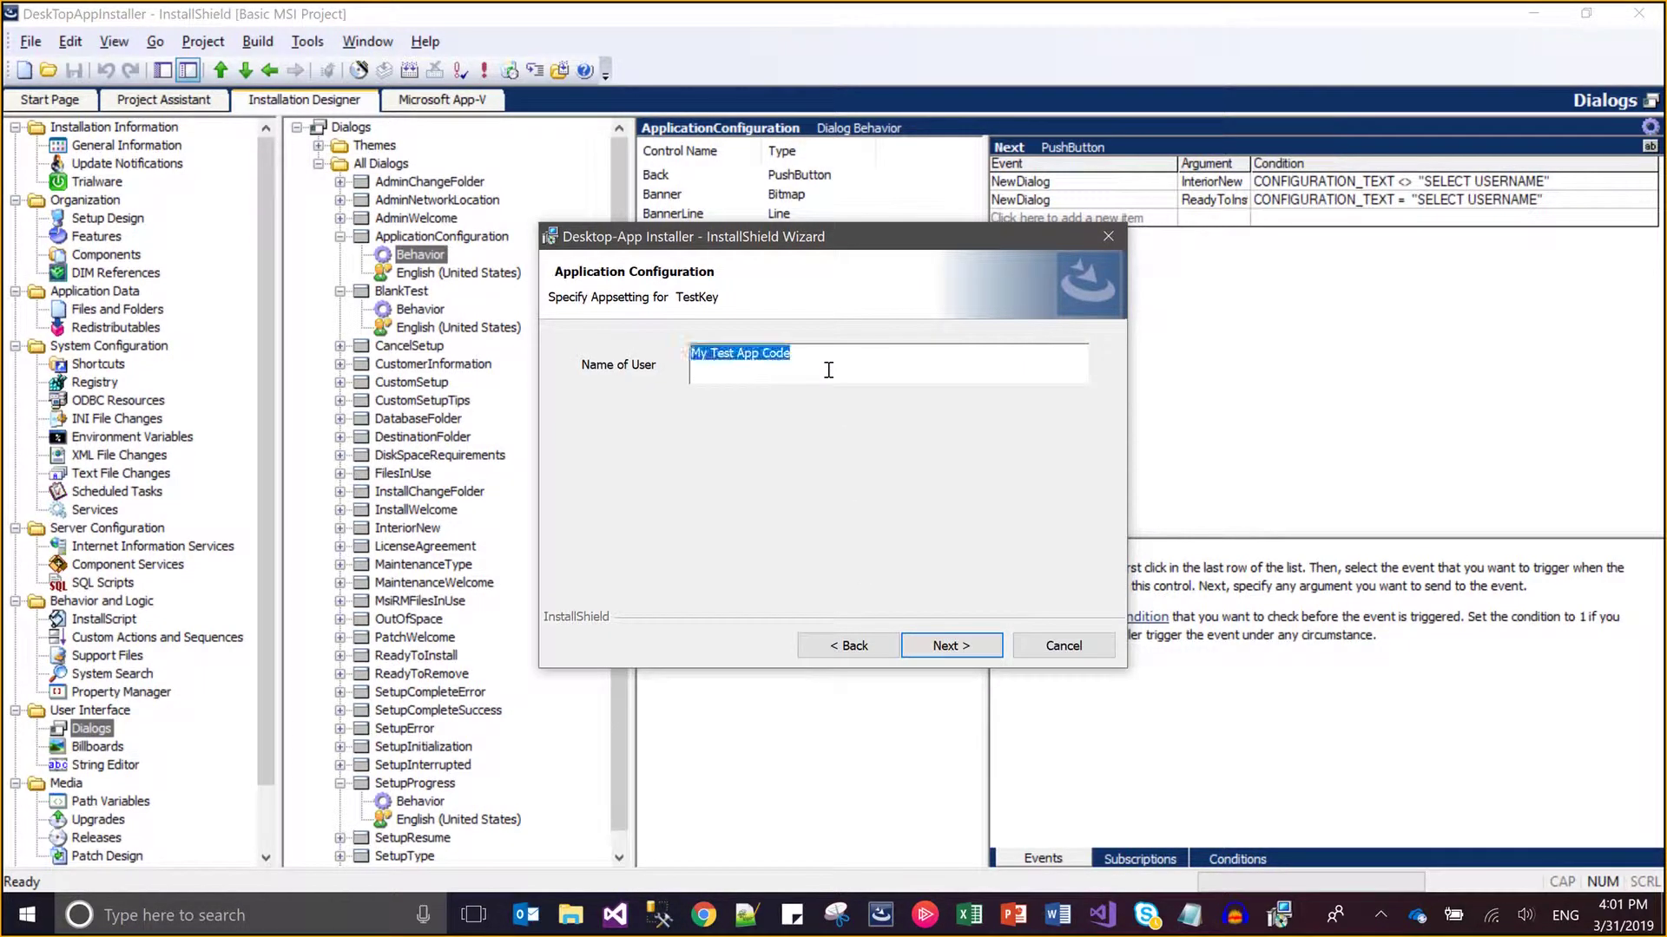
text(U)
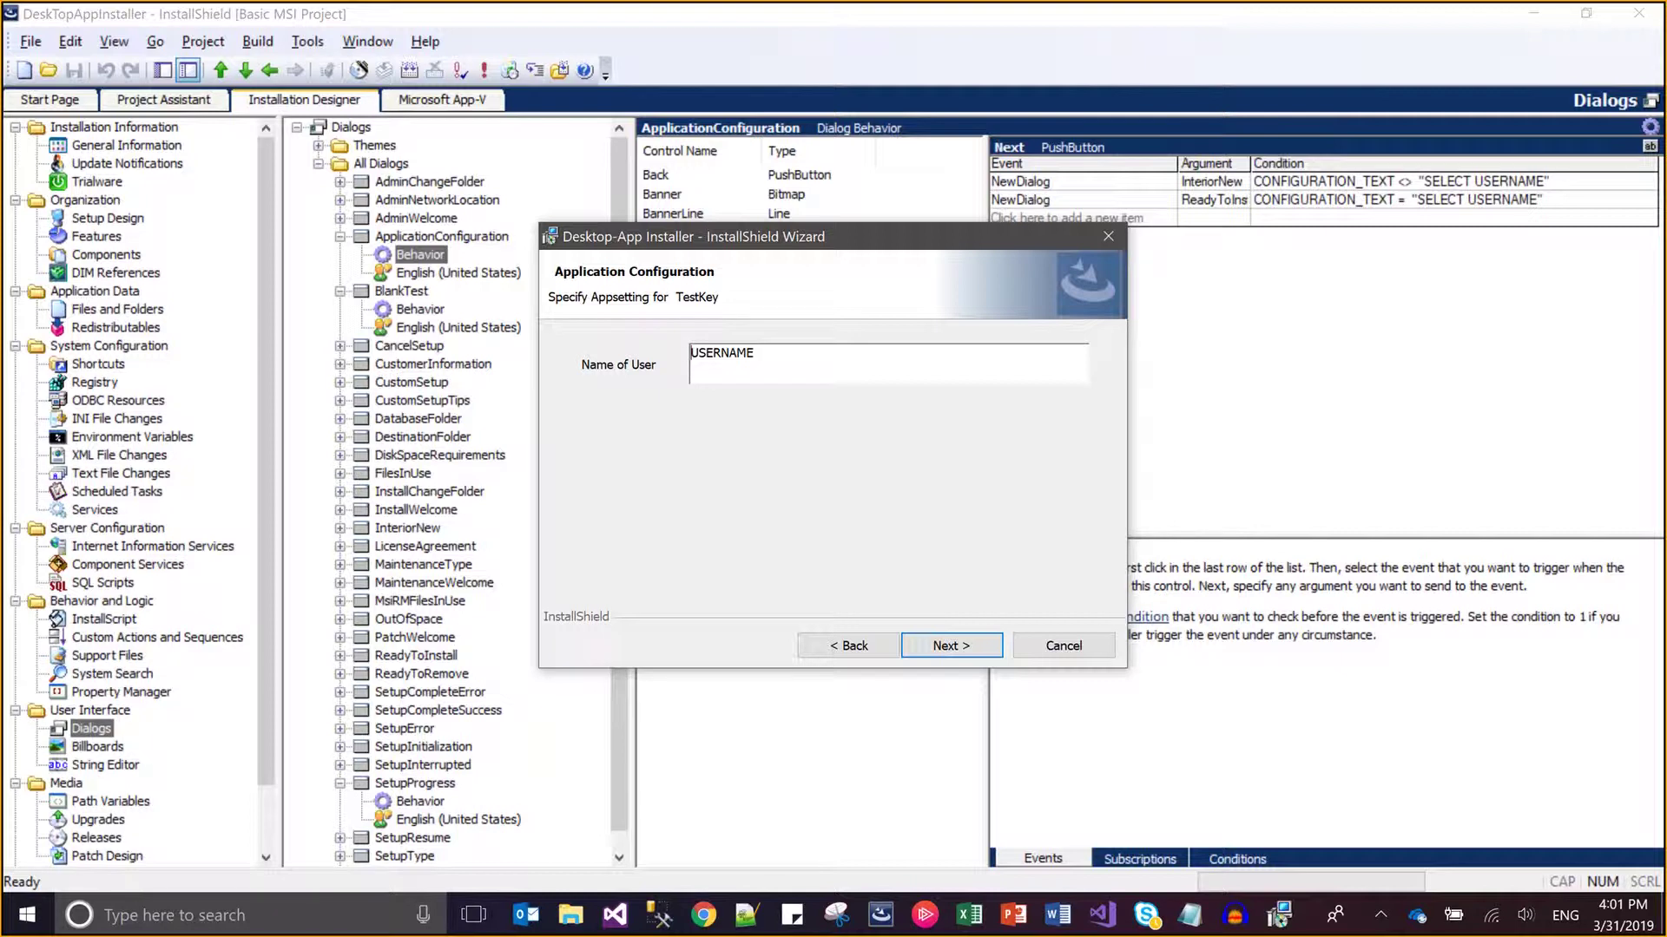
text(SELECT)
click(955, 644)
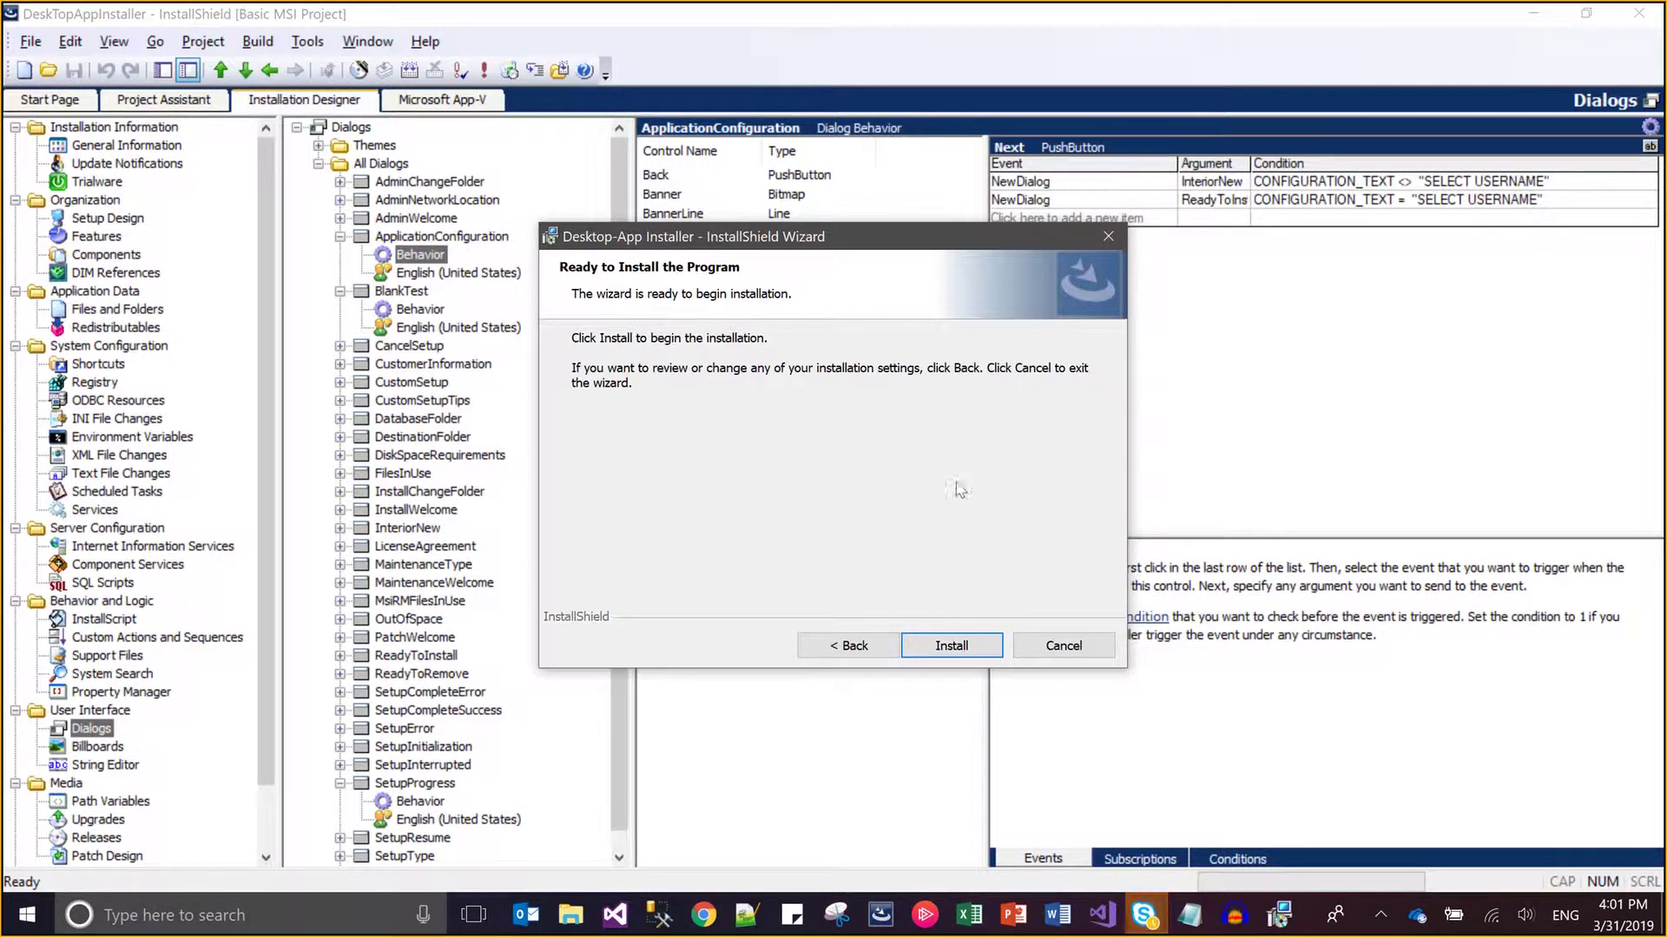
Go back to recheck the Name of User entry, and run the test installation through to completion
click(887, 652)
click(929, 648)
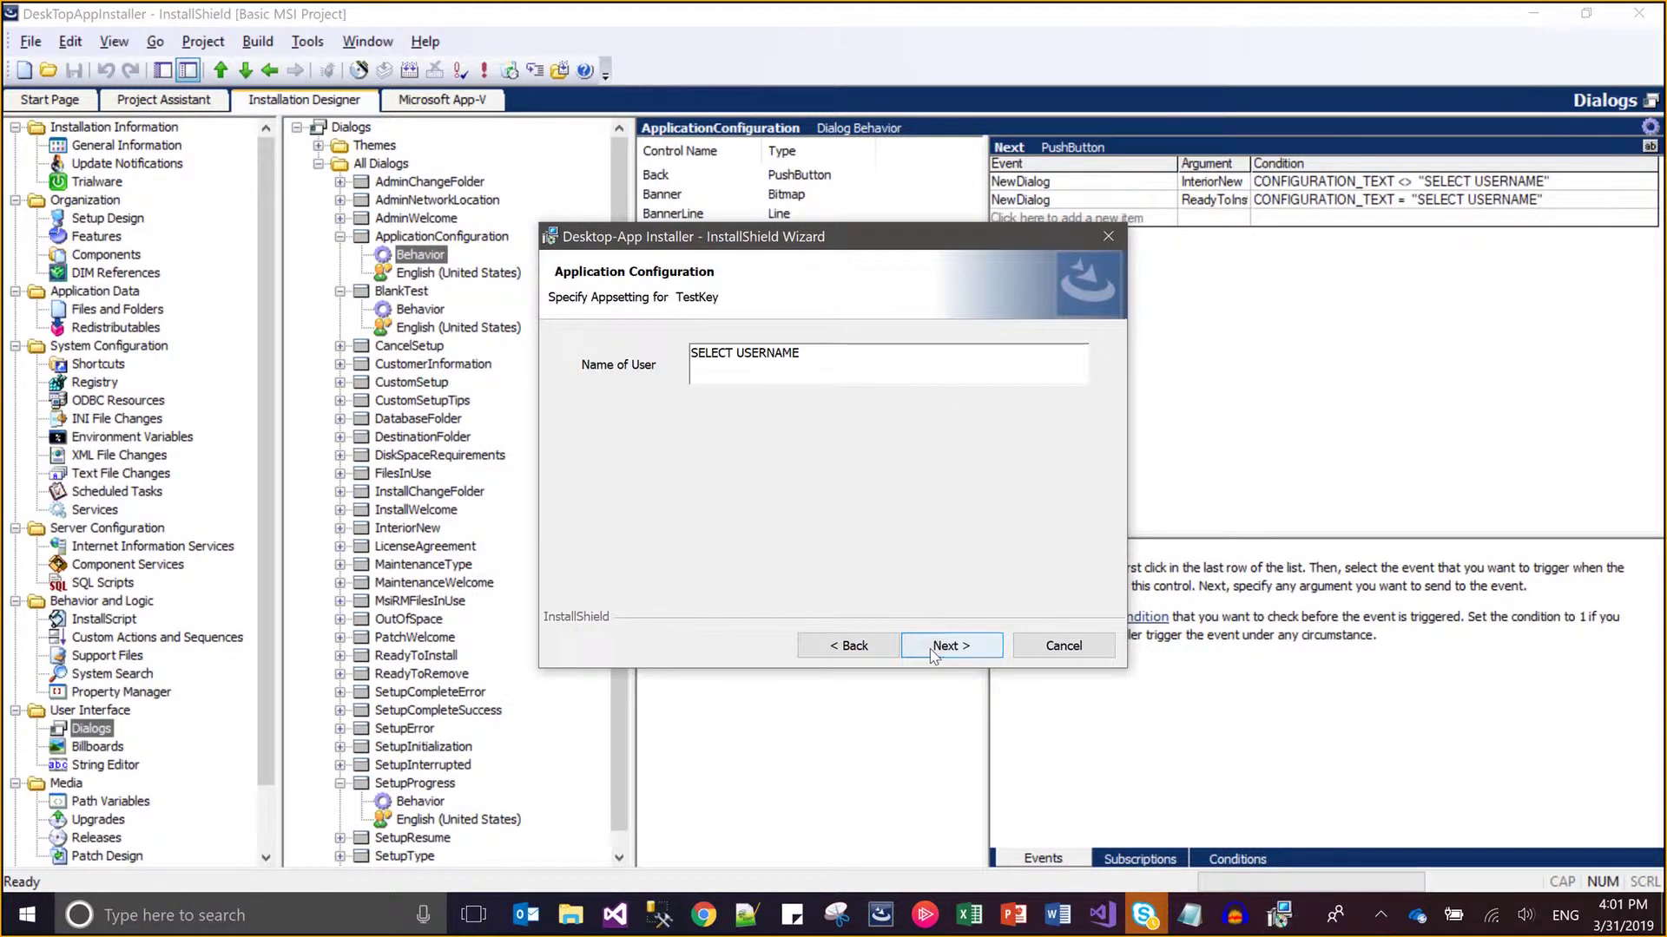
triple_click(860, 350)
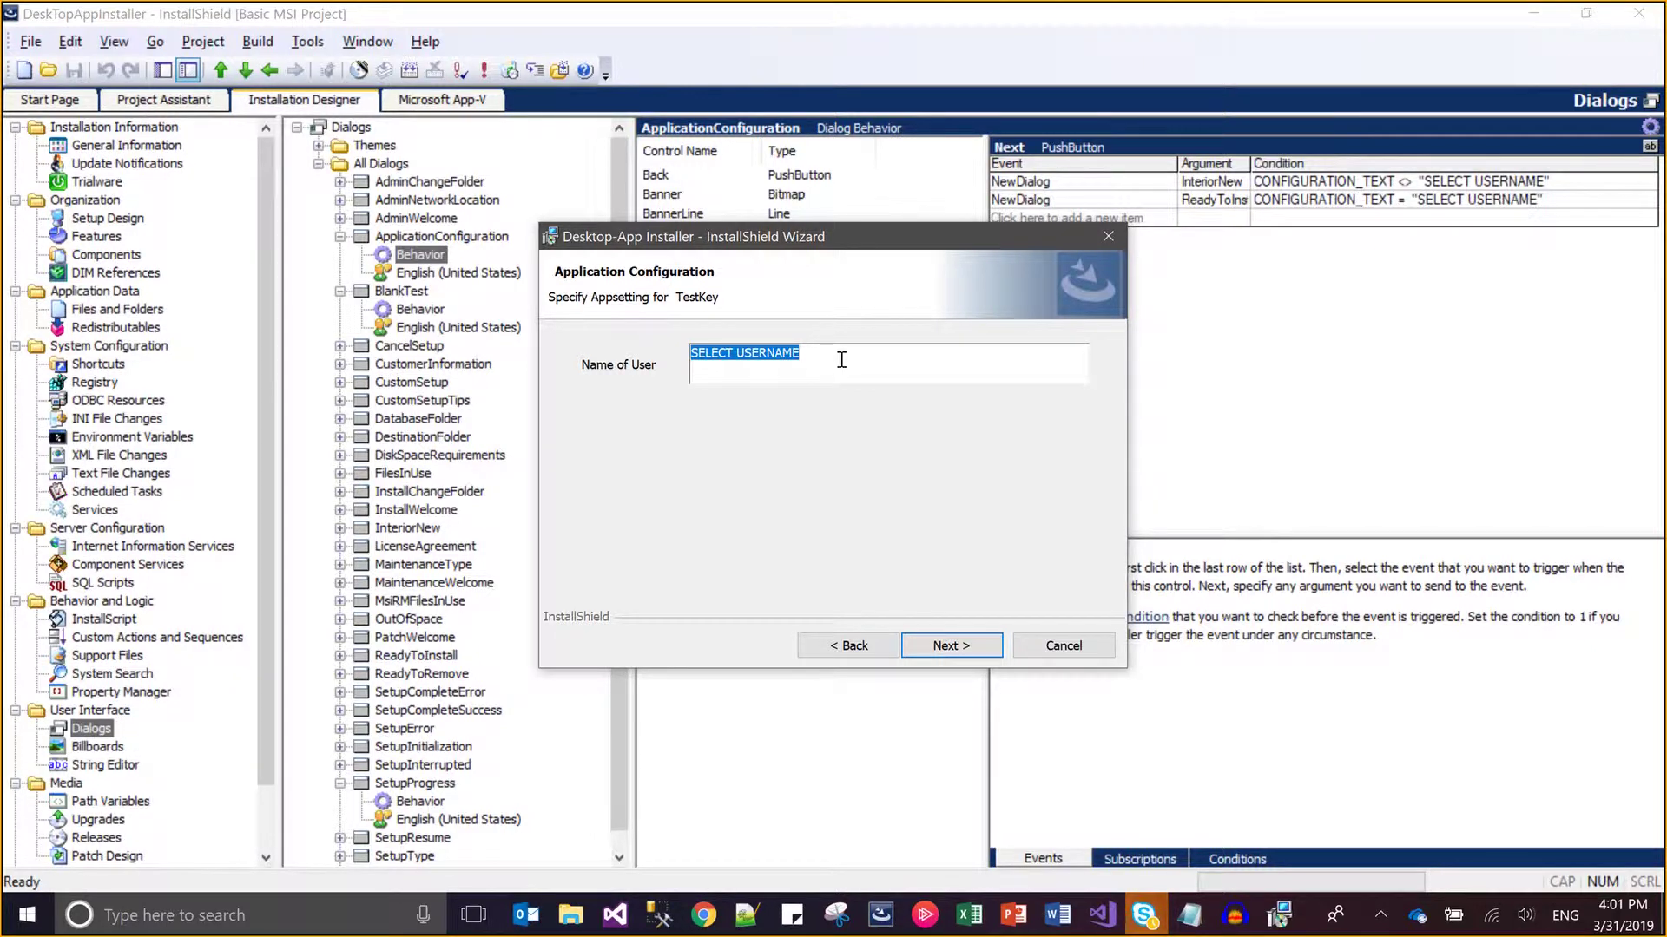
click(925, 645)
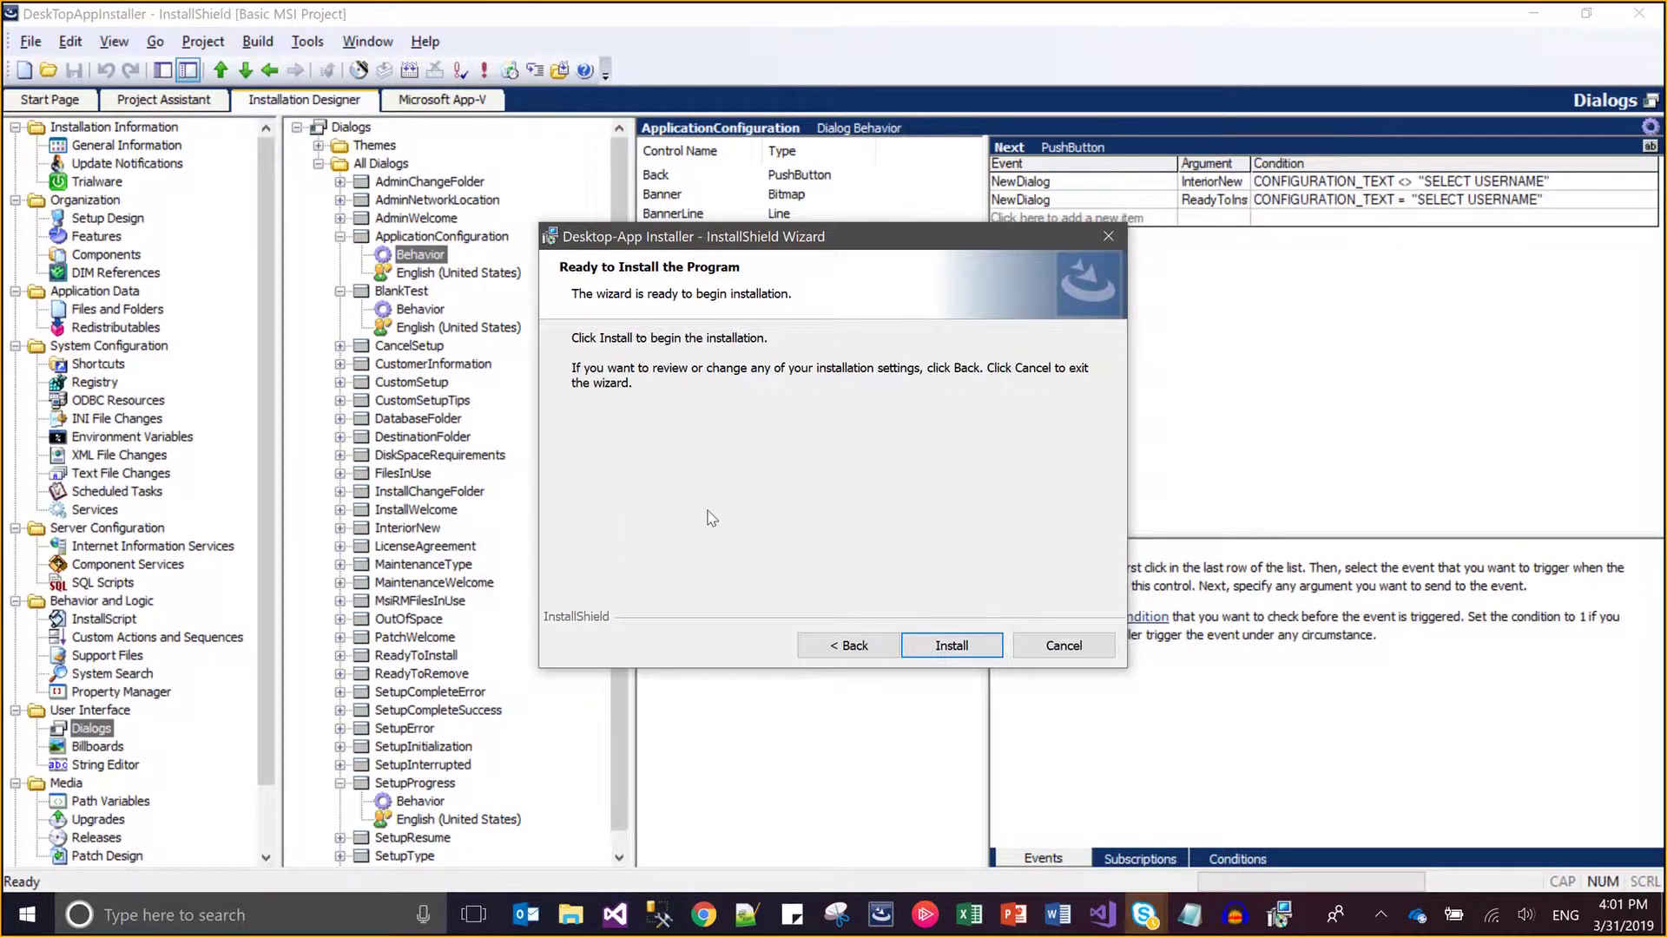
click(913, 657)
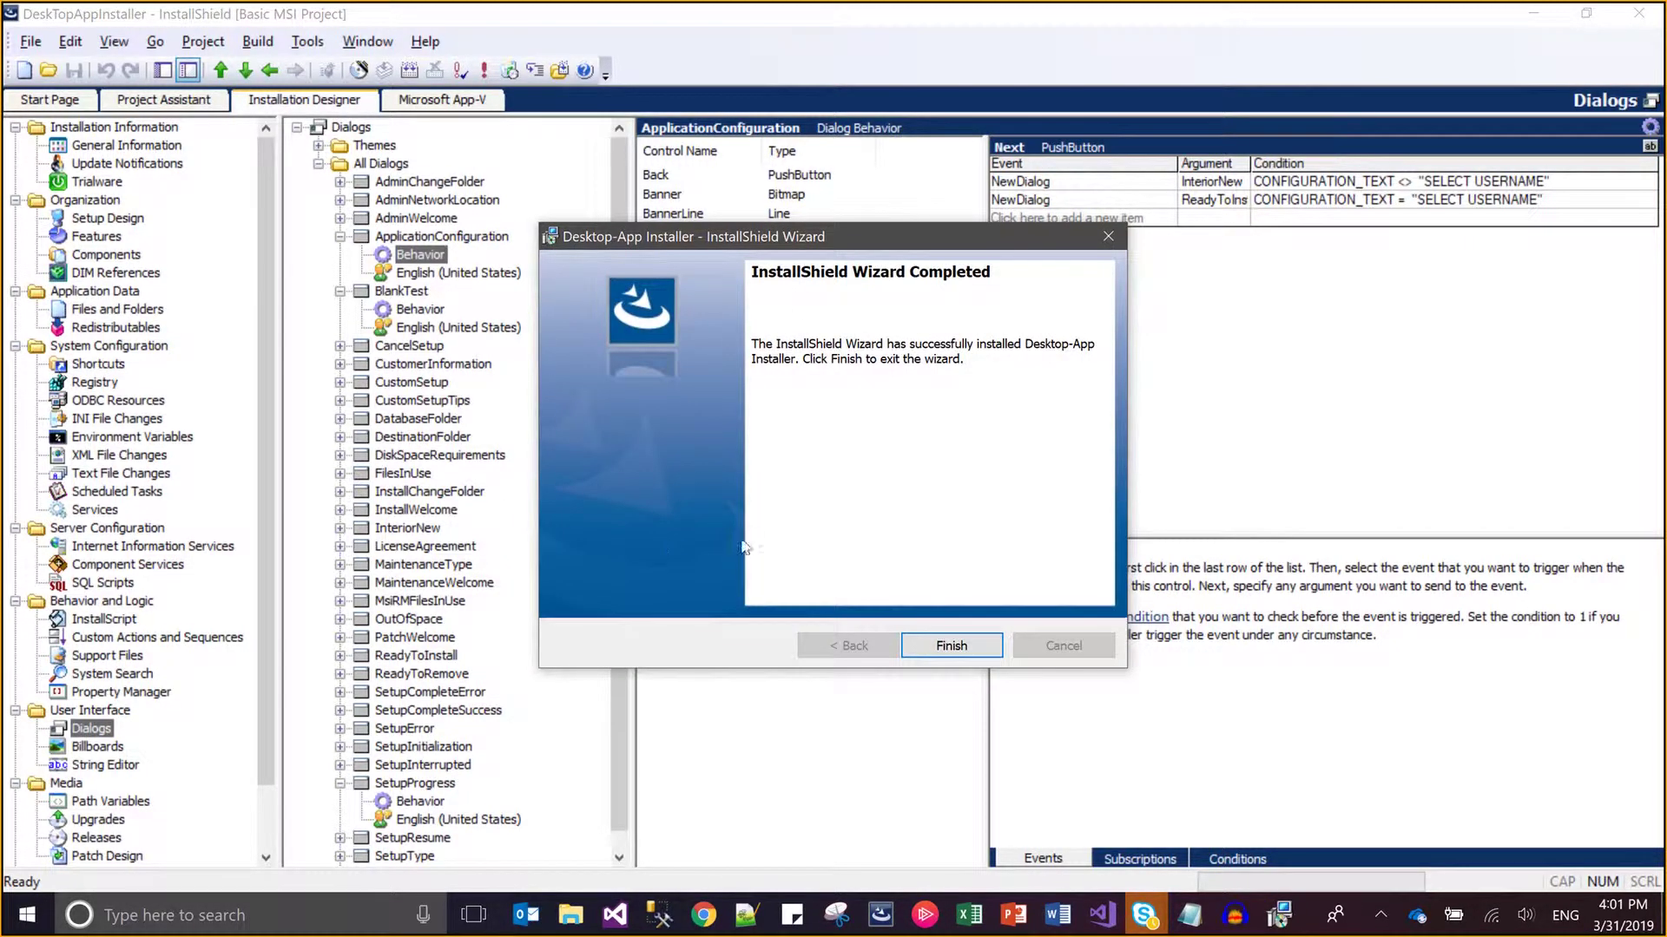
click(959, 647)
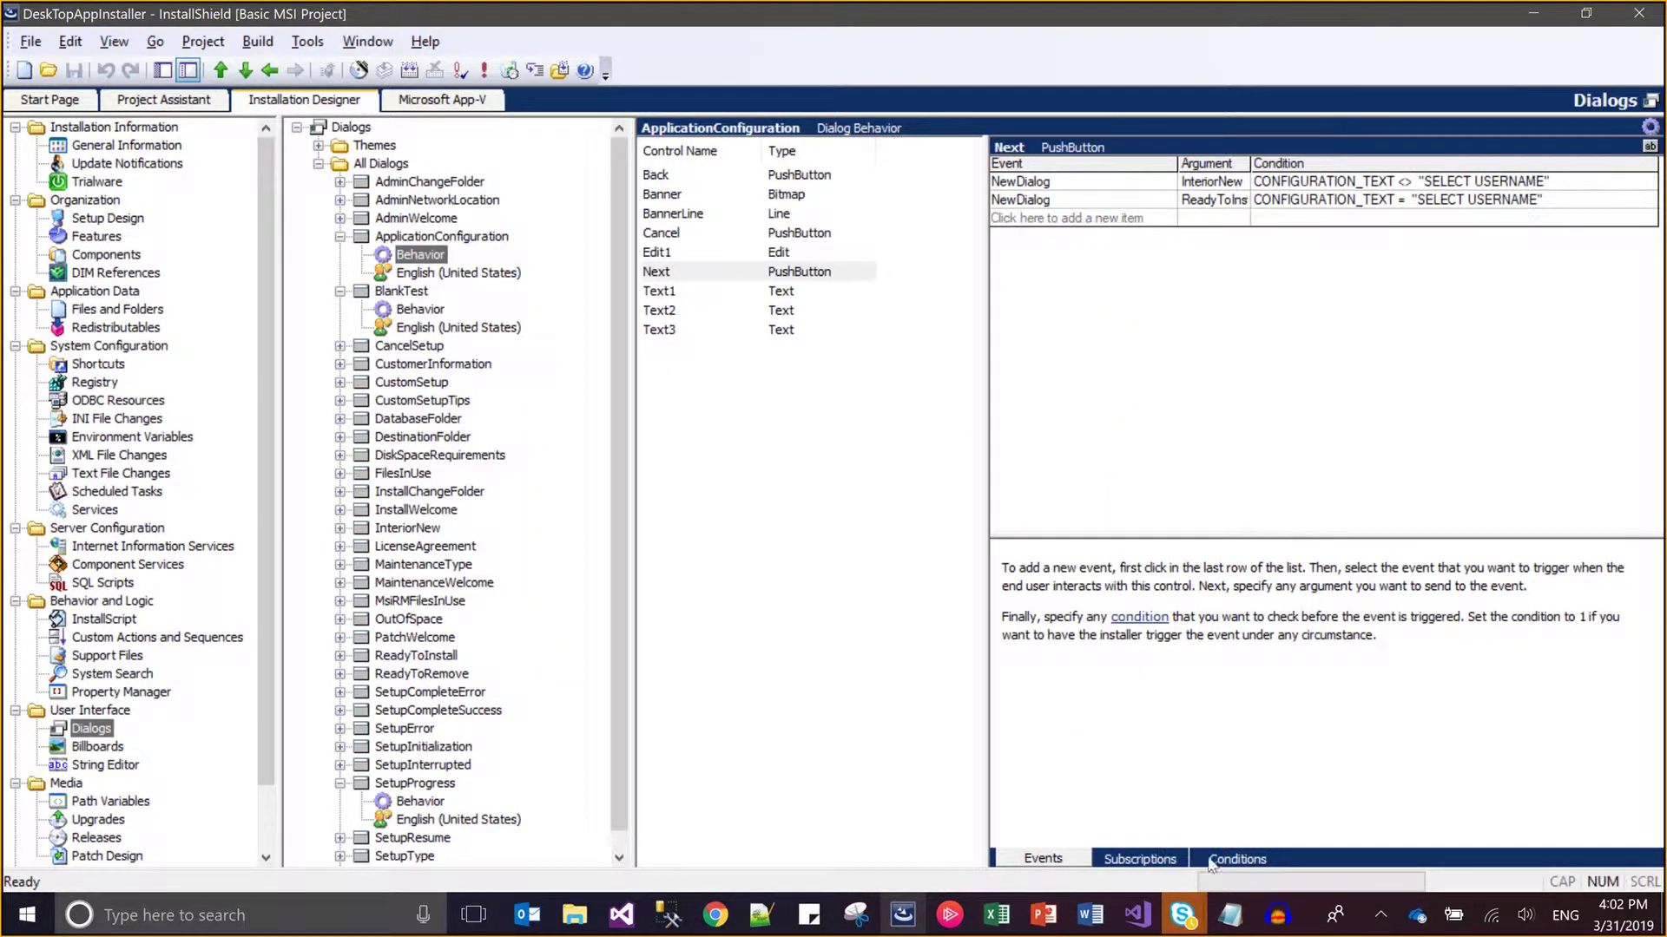
Check the conditions of ApplicationConfiguration's Next button, and open BlankTest's English (United States) layout
click(1215, 859)
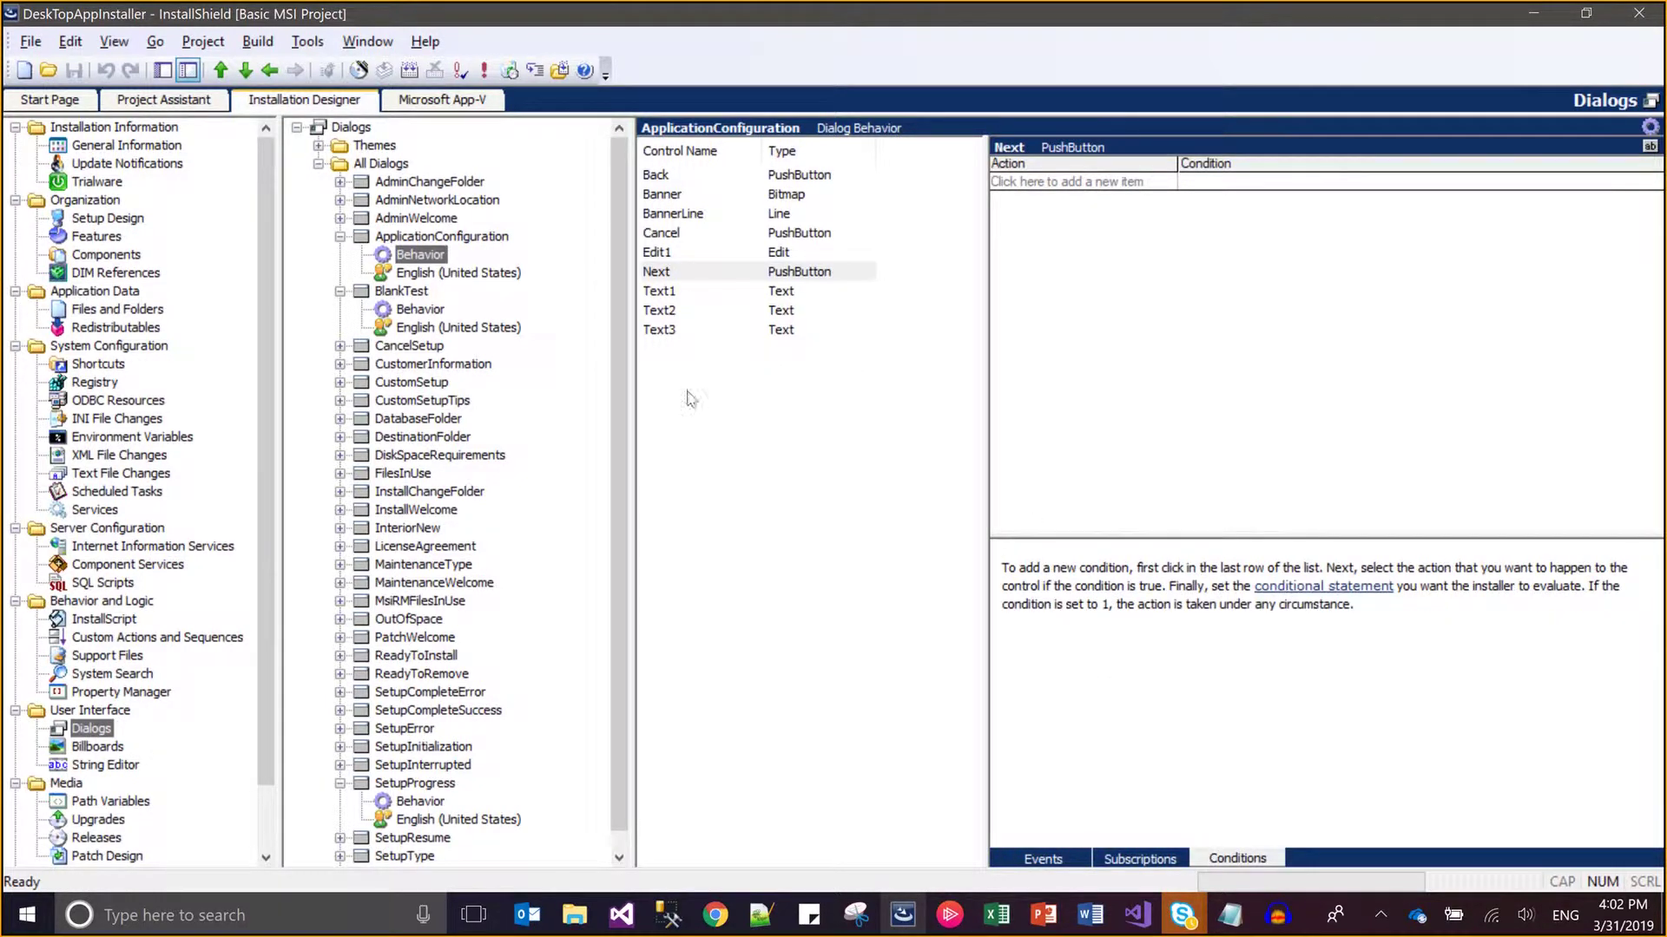
click(454, 327)
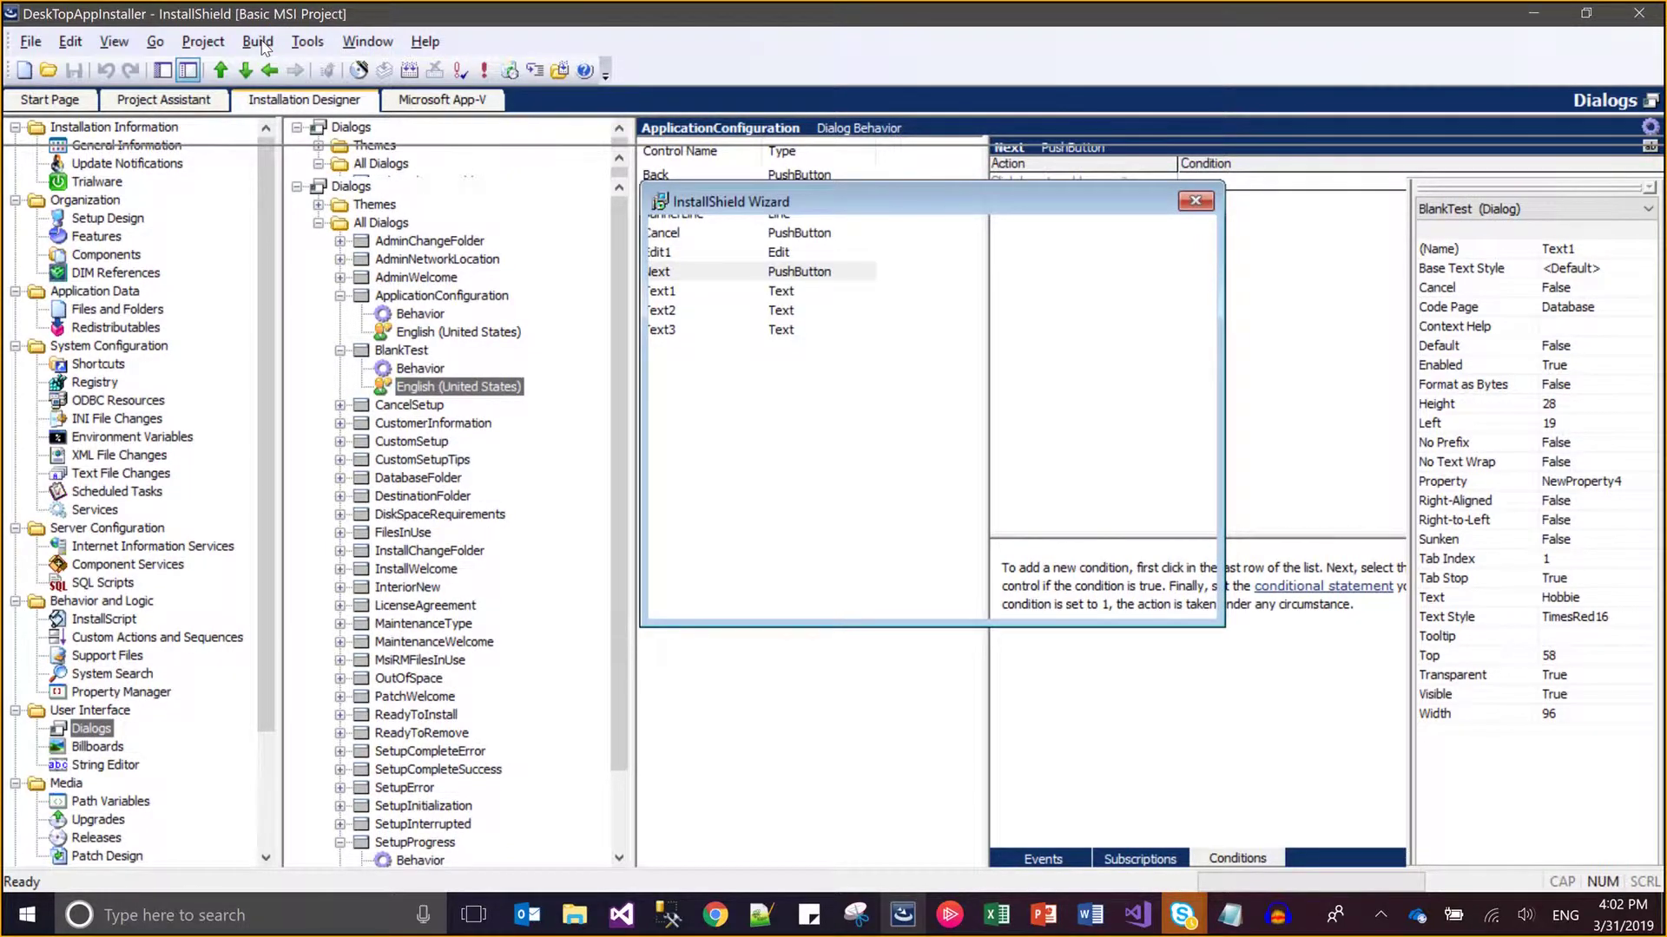
Start another test run of the Kudos Release and advance to Application Configuration, accepting the license terms
click(259, 44)
click(258, 44)
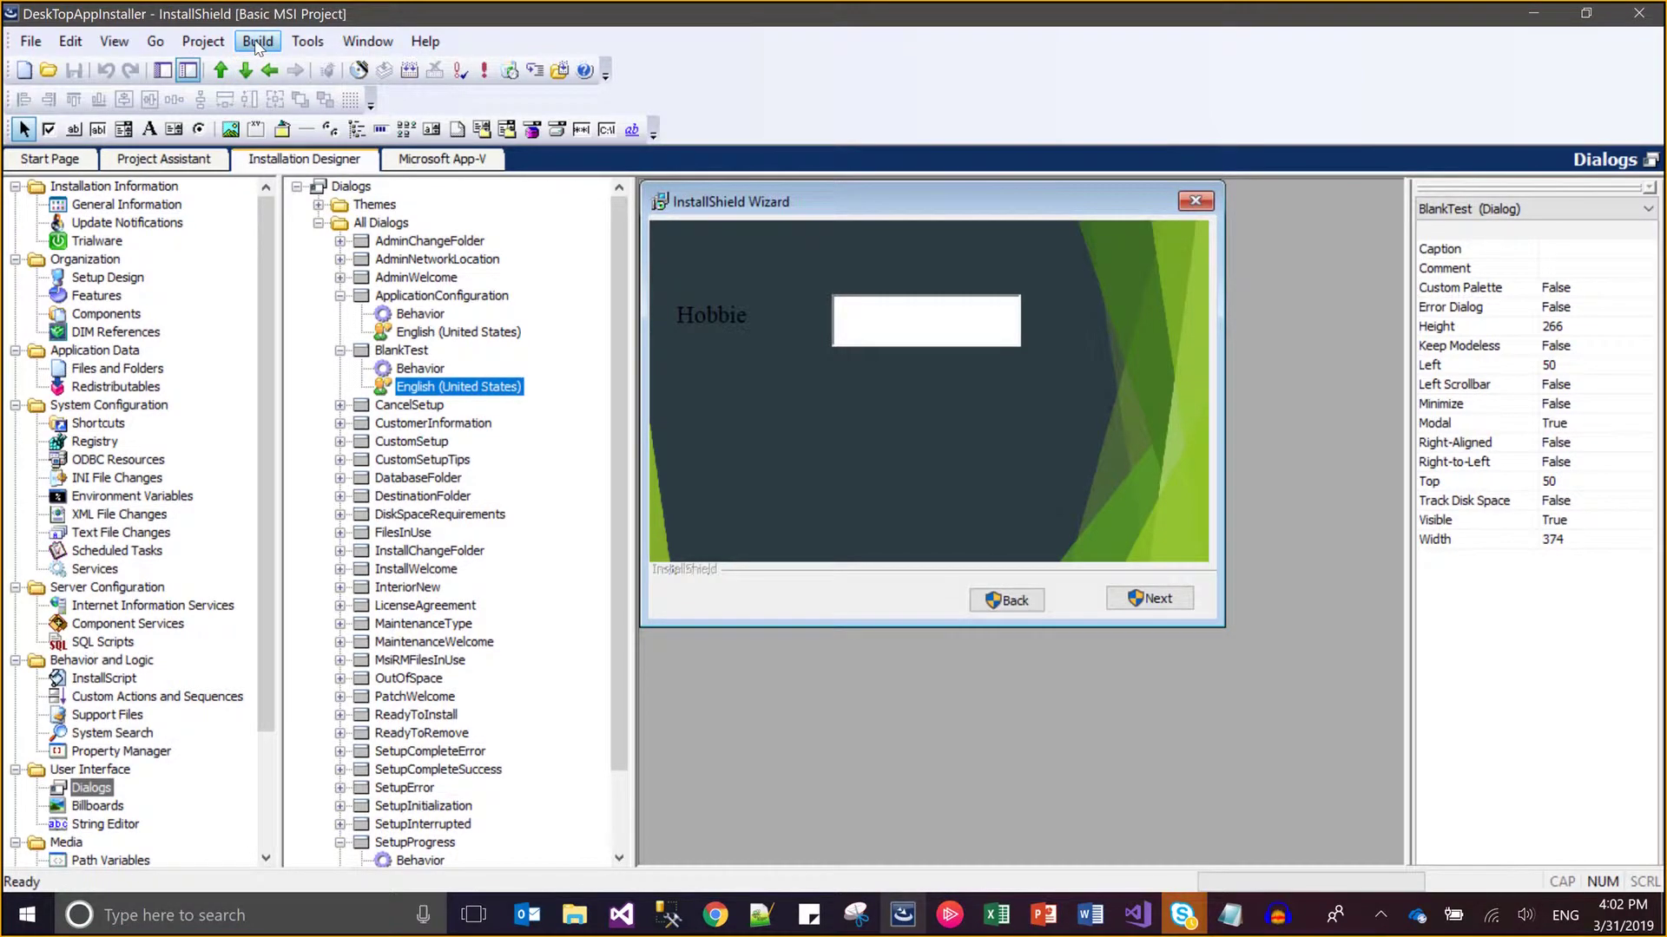
click(258, 43)
click(321, 256)
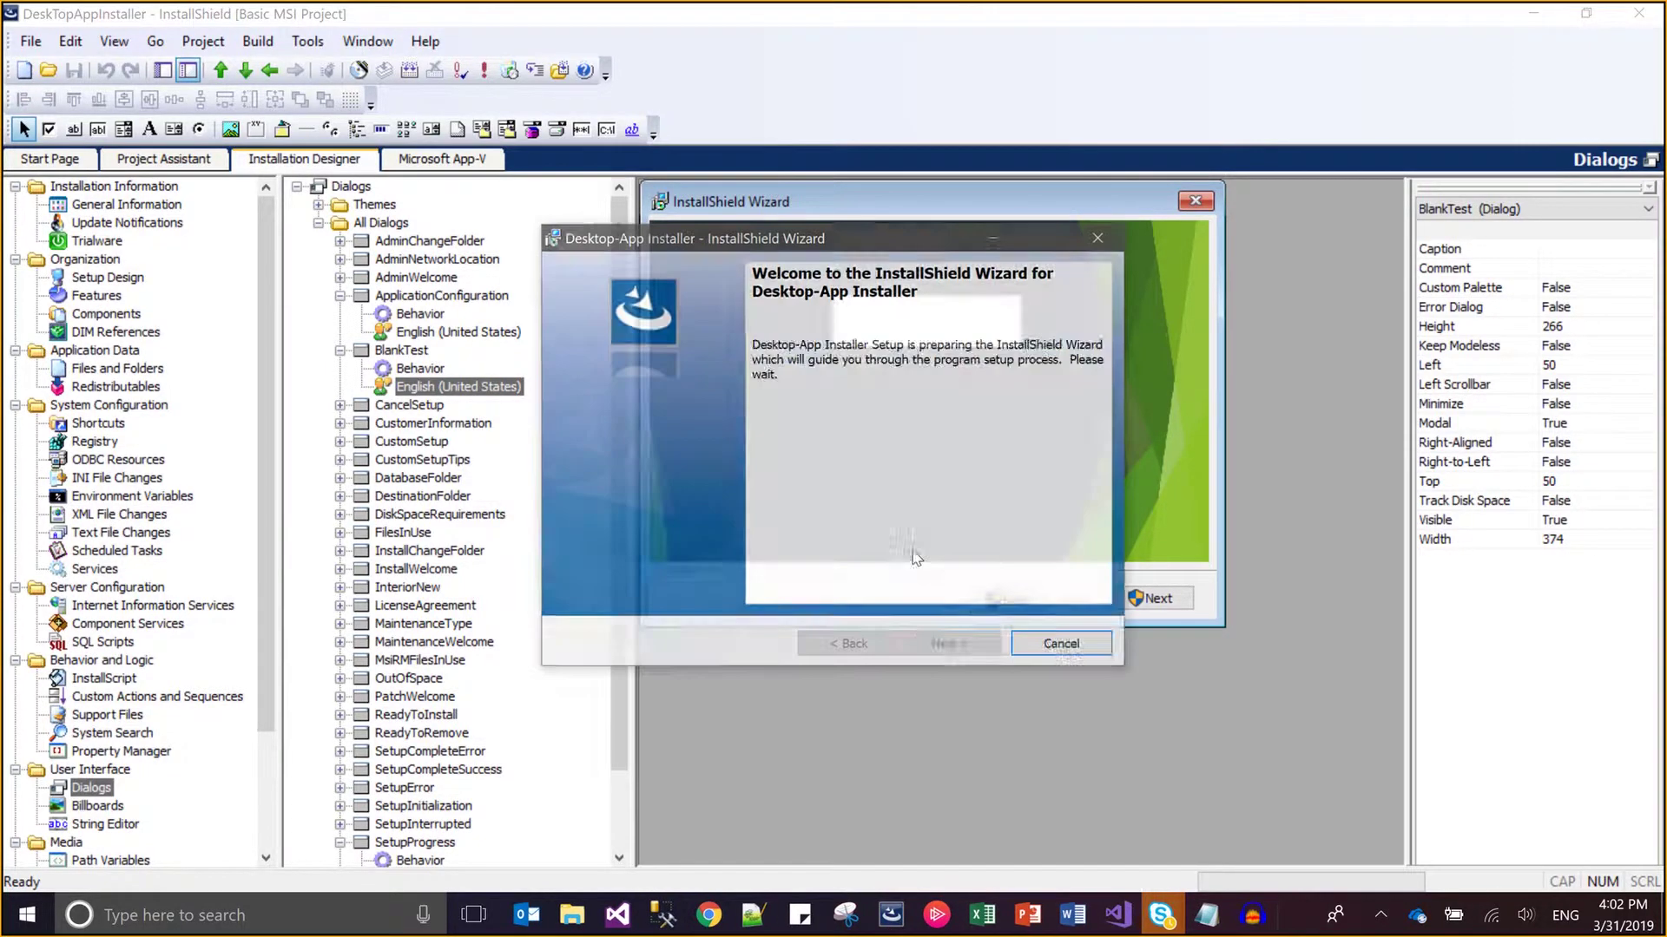
click(951, 647)
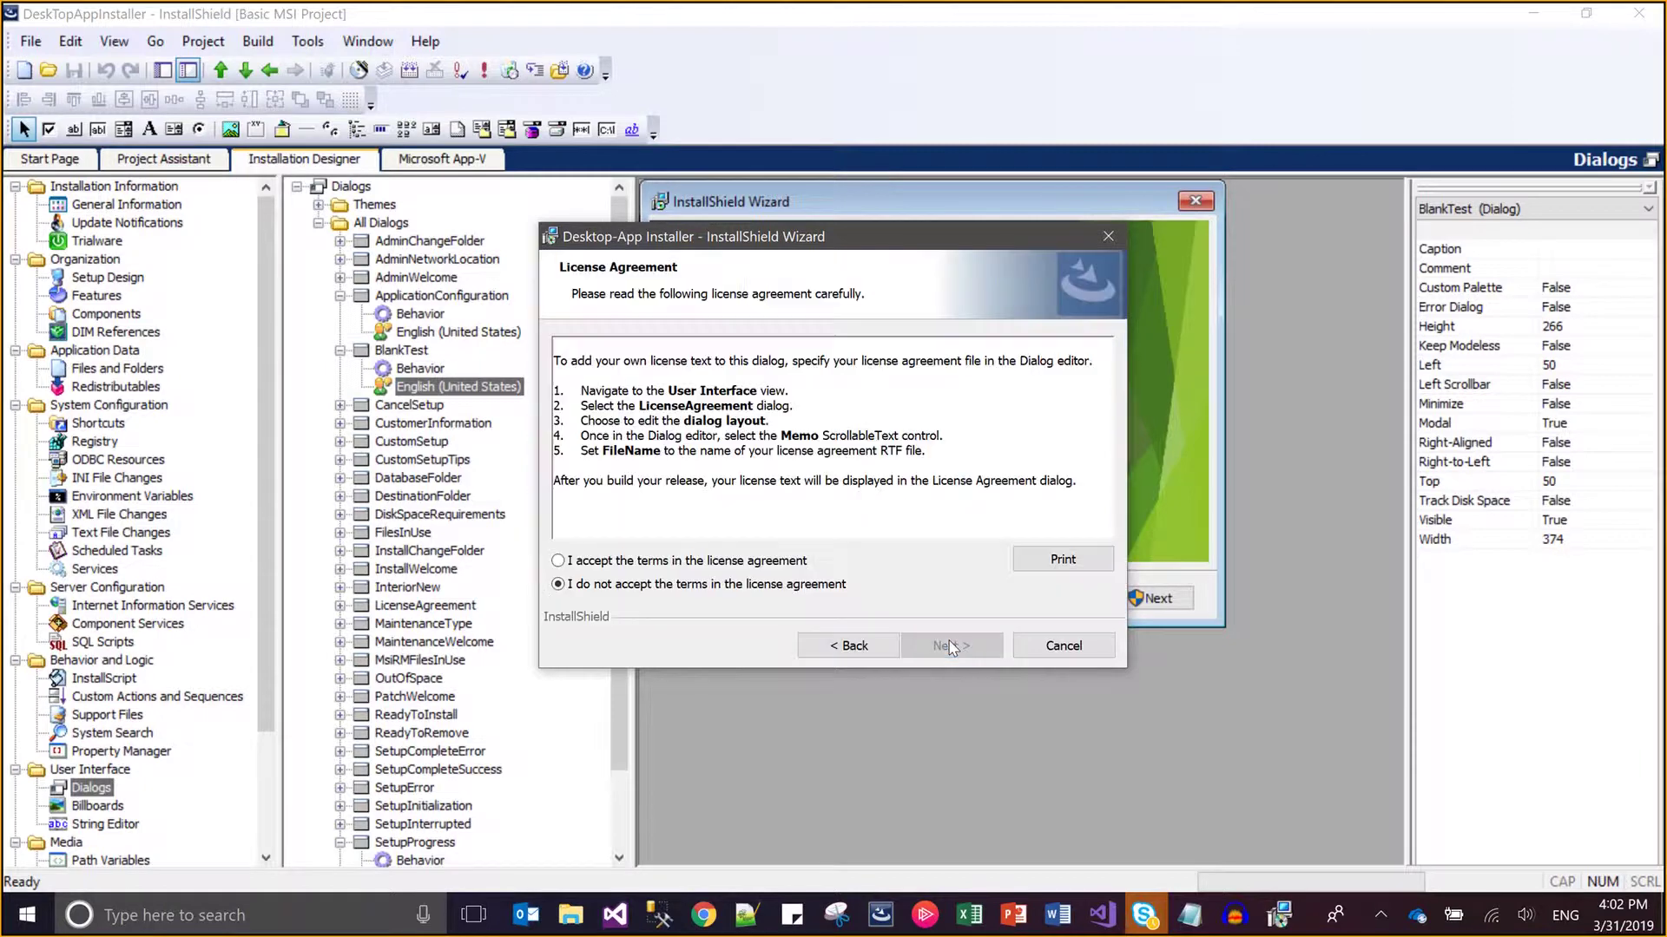
key(alt+a)
click(952, 647)
click(951, 647)
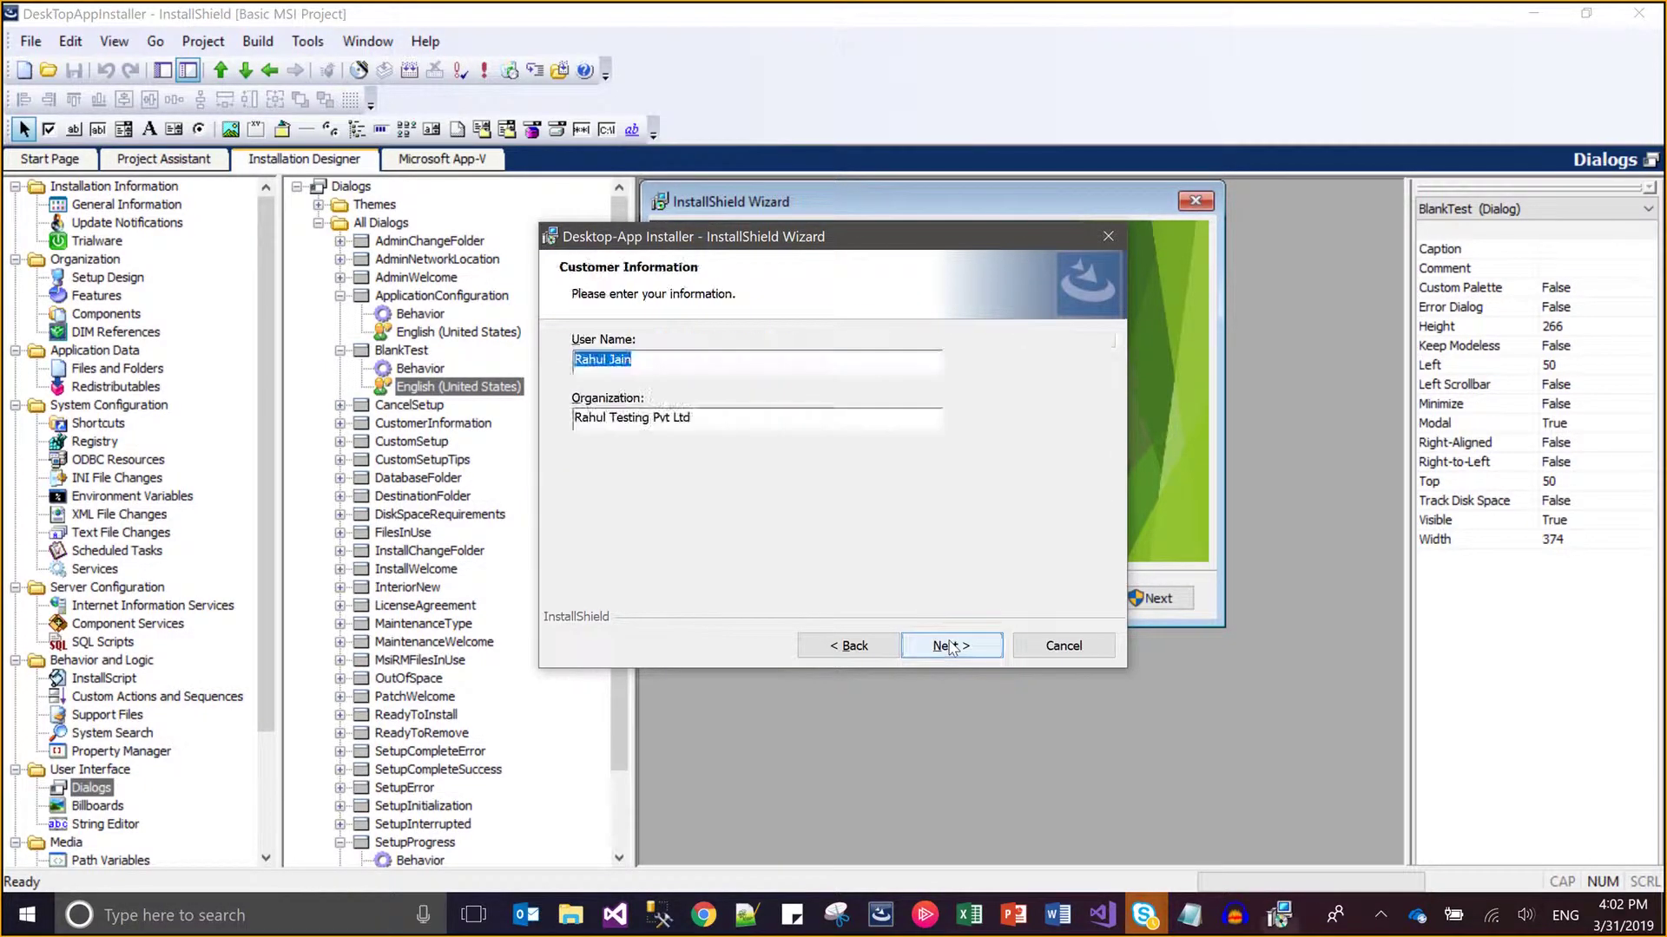
click(951, 646)
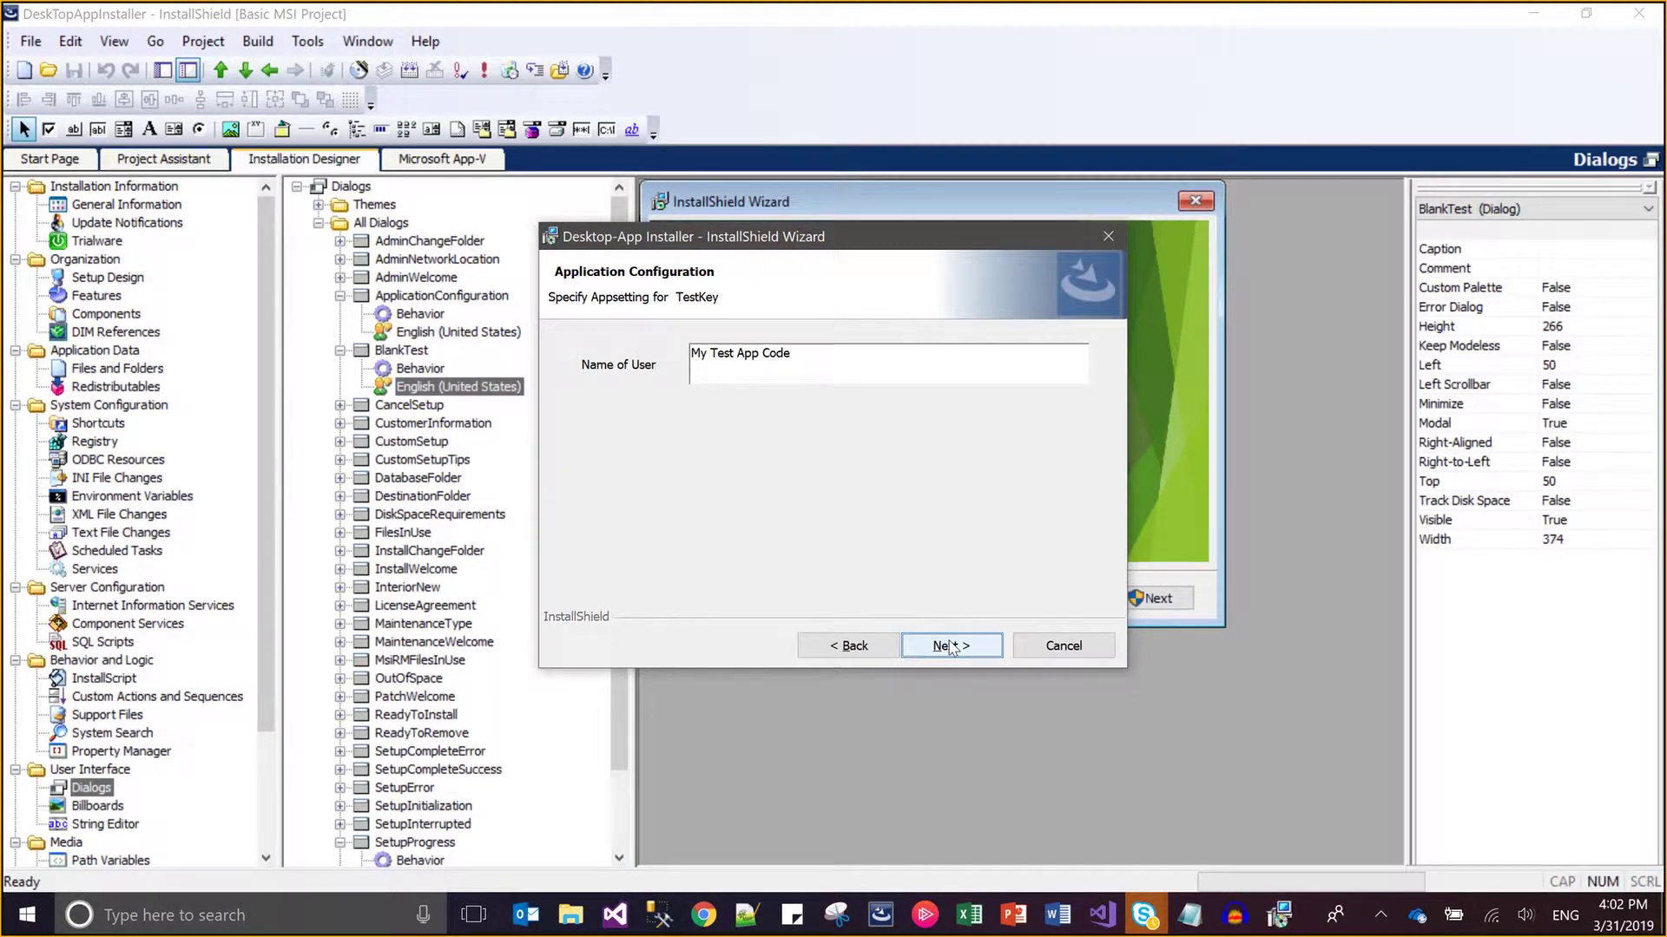
Keep My Test App Code as Name of User and proceed through the Hobbie dialog to Ready to Install
click(951, 647)
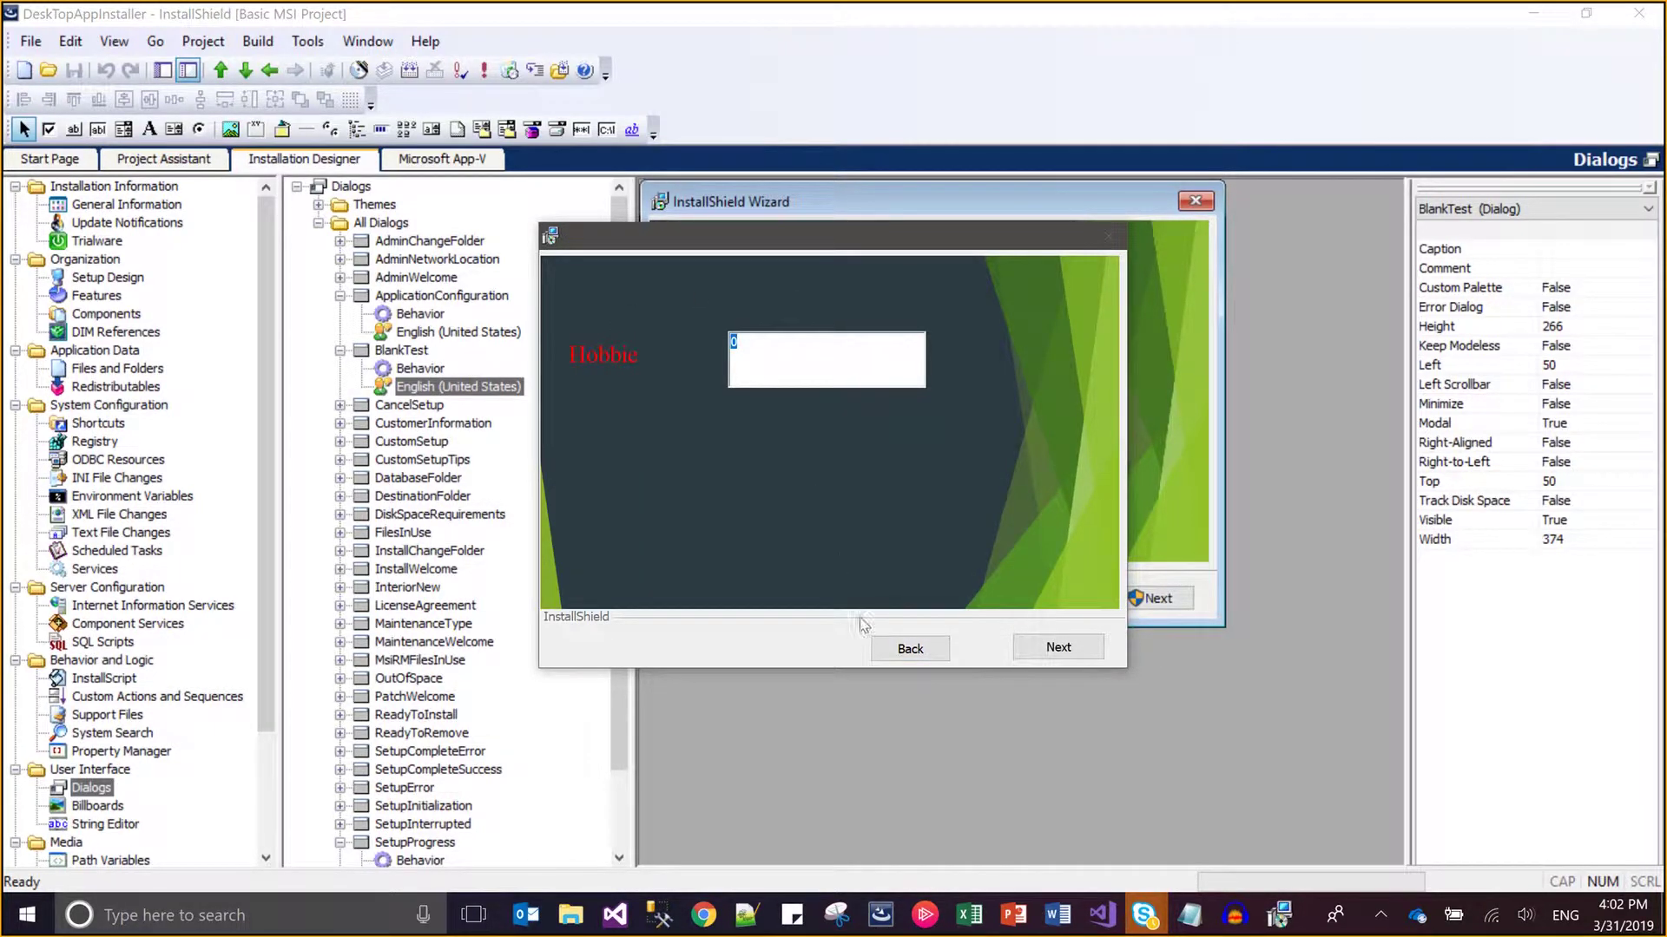
click(877, 653)
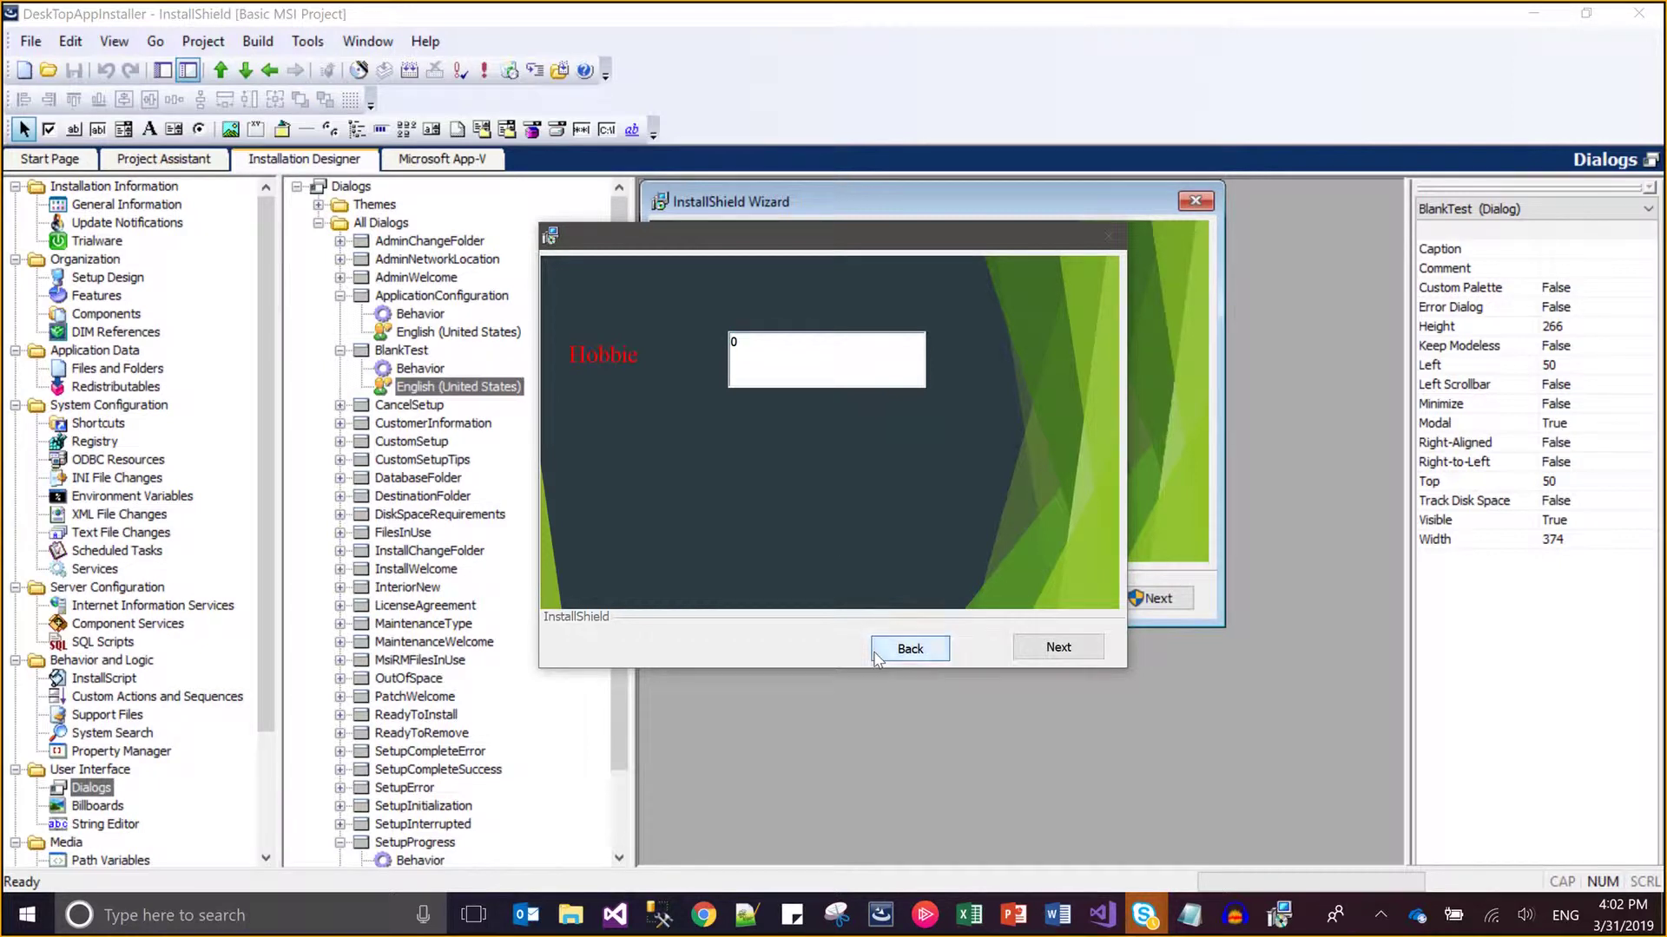
click(1029, 658)
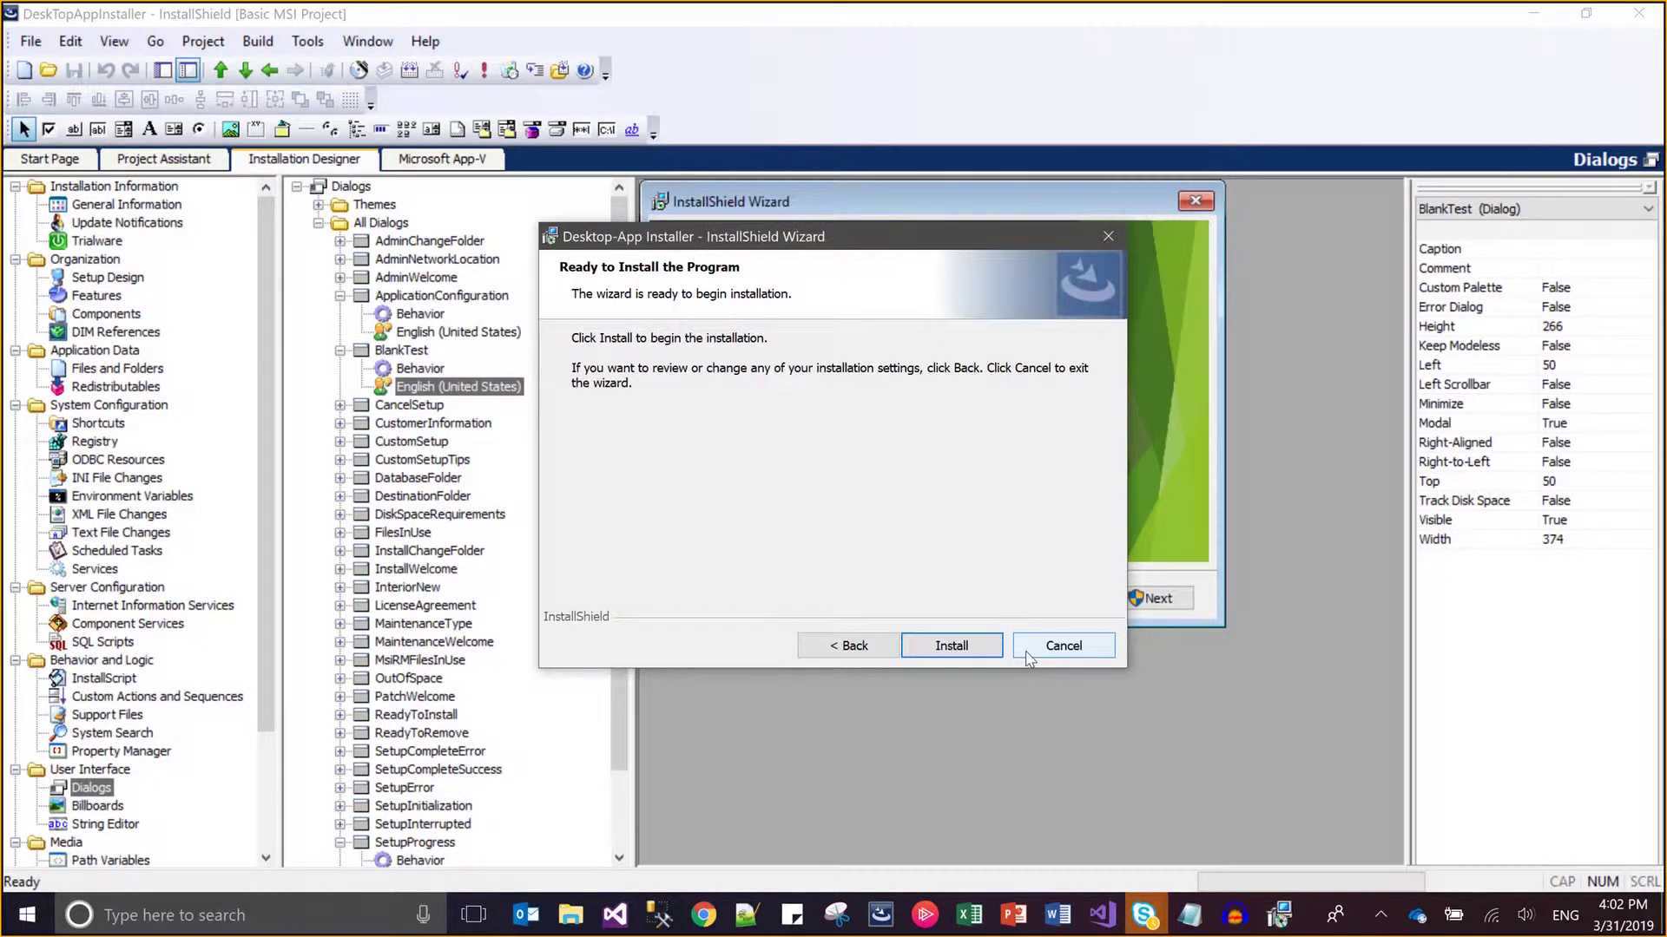
Return from Ready to Install to Application Configuration and replace the Name of User entry with the test user's first name in capitals
click(859, 646)
click(927, 646)
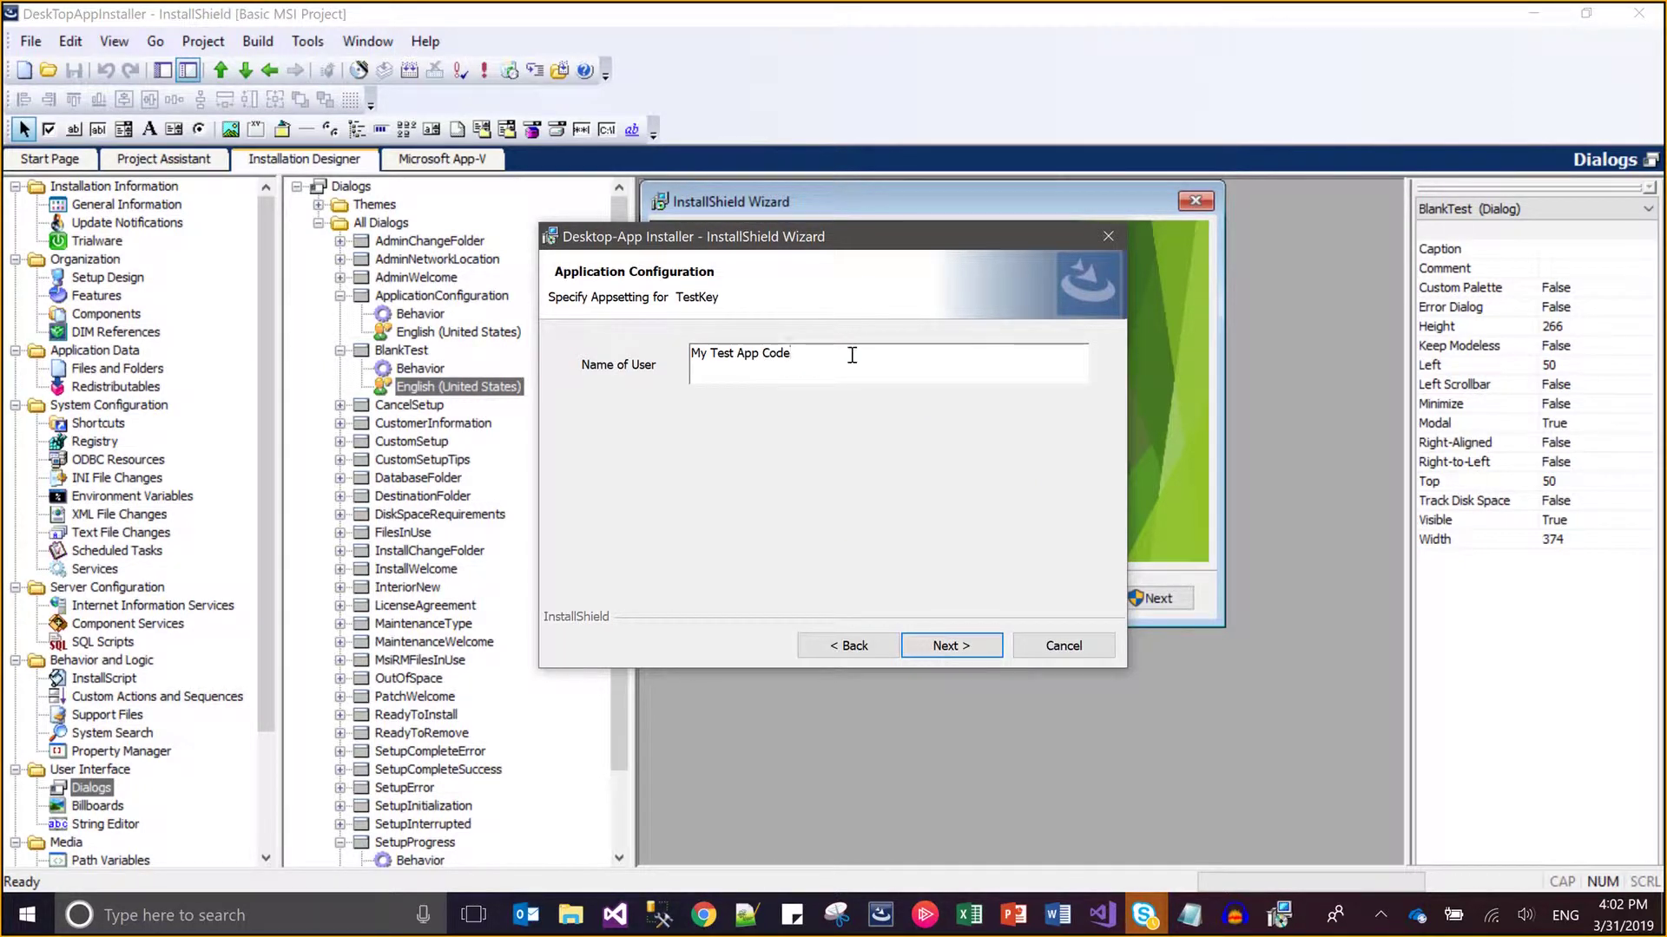
key(ctrl+a)
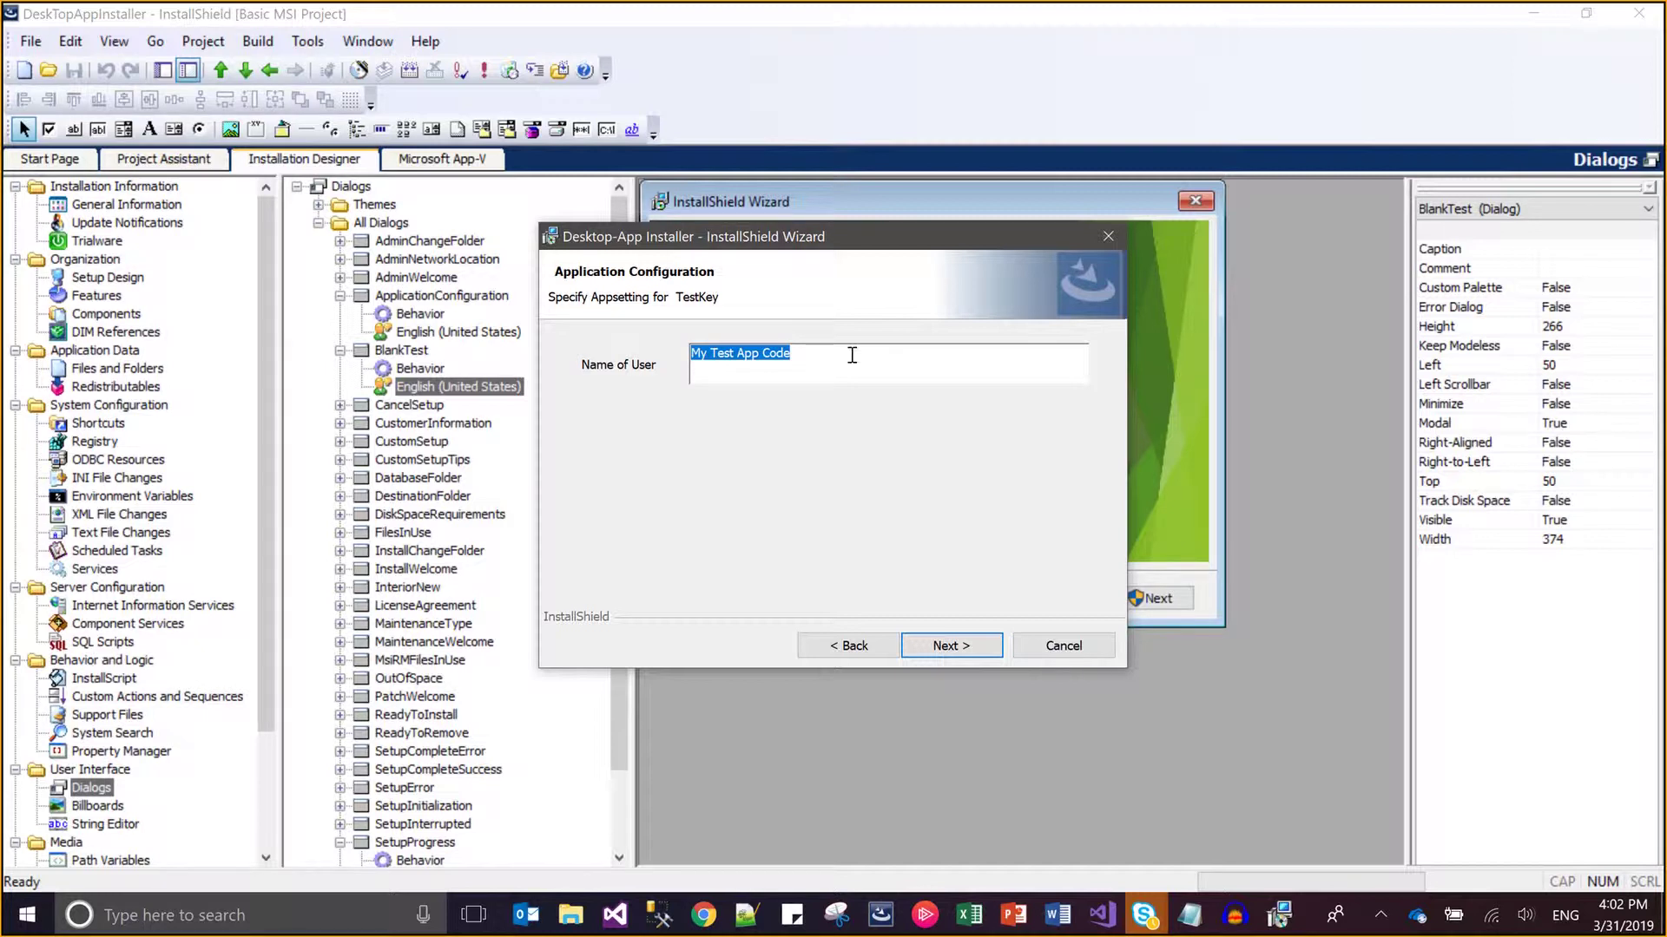
text(H)
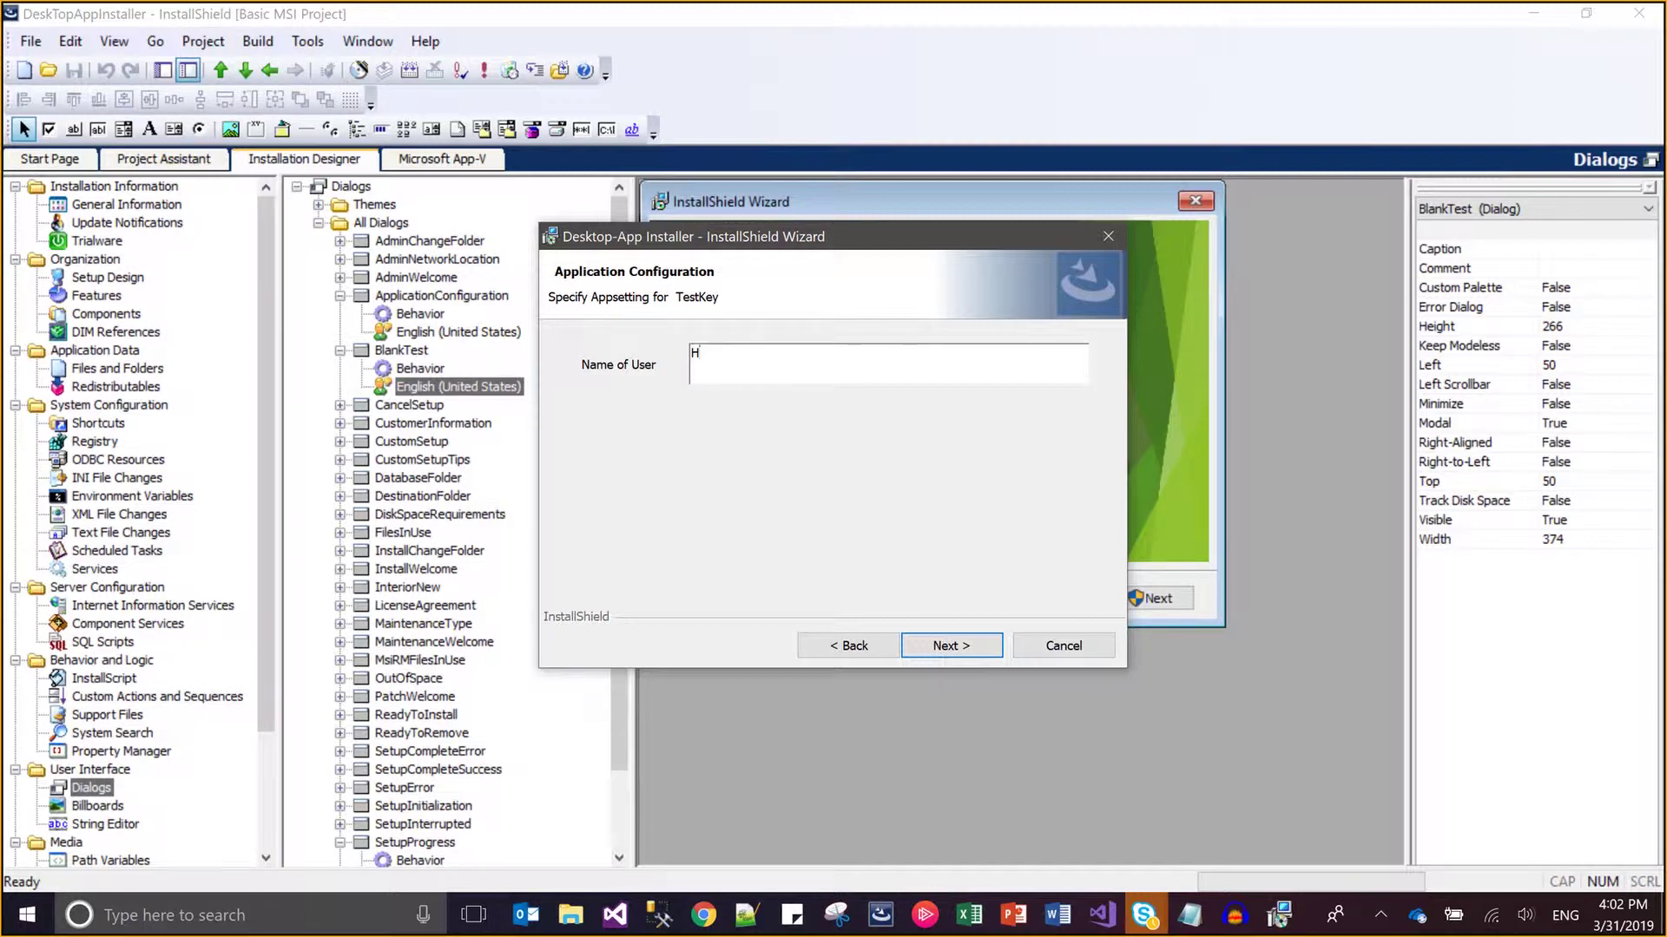
text(ARRY)
Advance through the Interior Example and BlankTest dialogs to Ready to Install, leaving their entries at 0
click(944, 648)
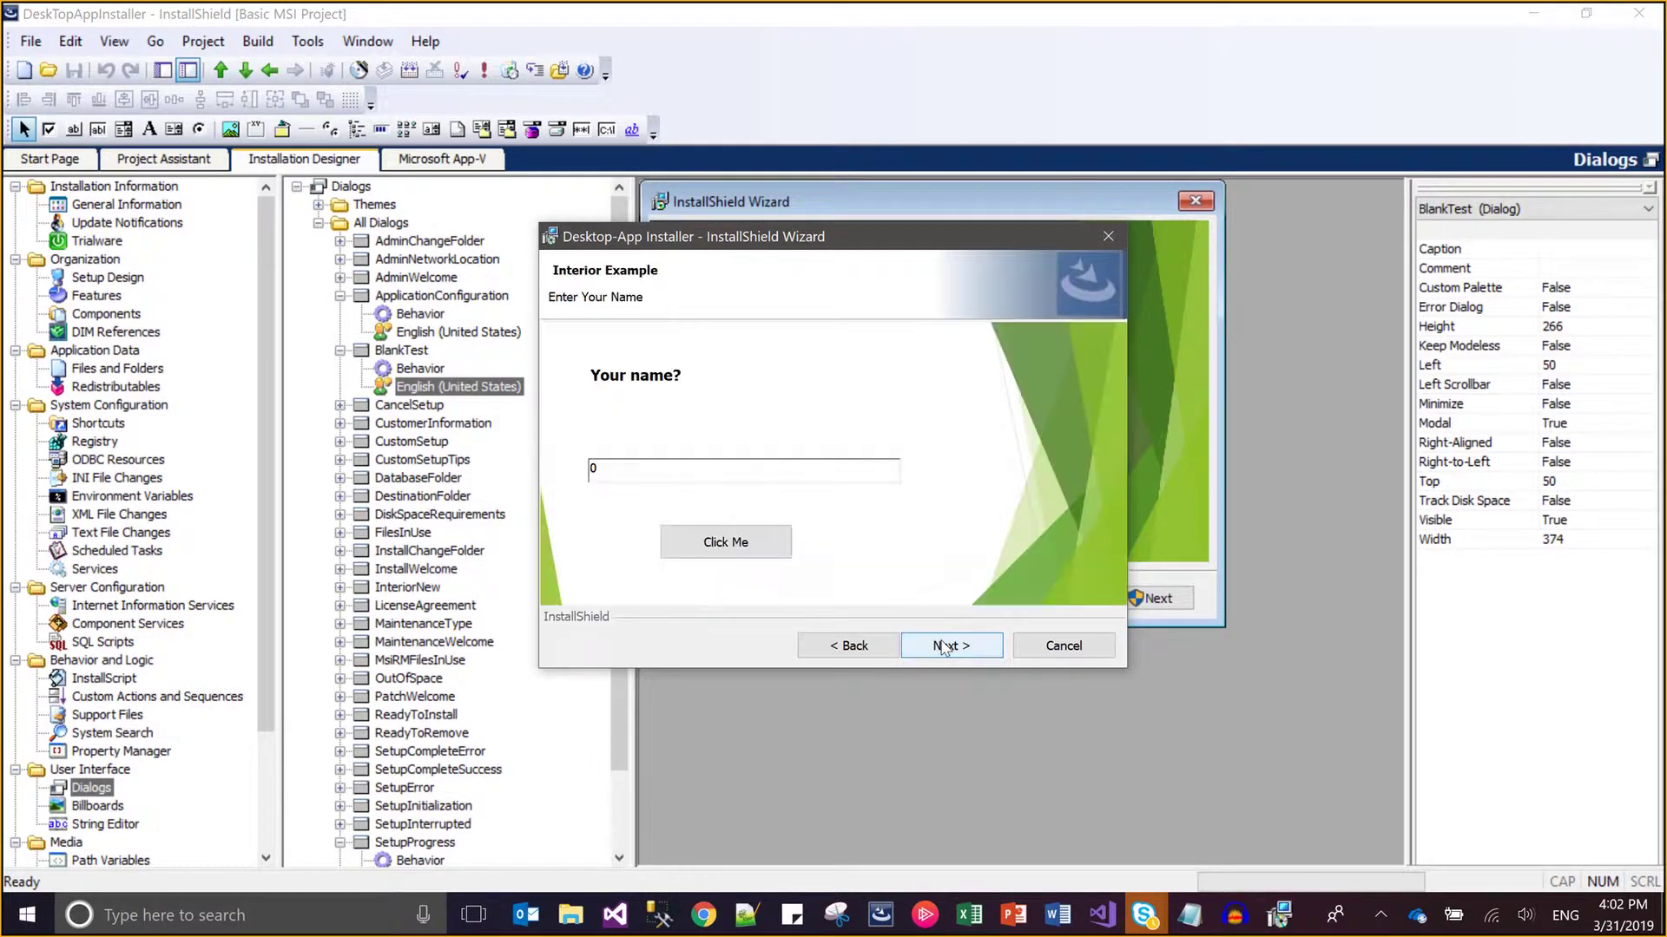
click(945, 646)
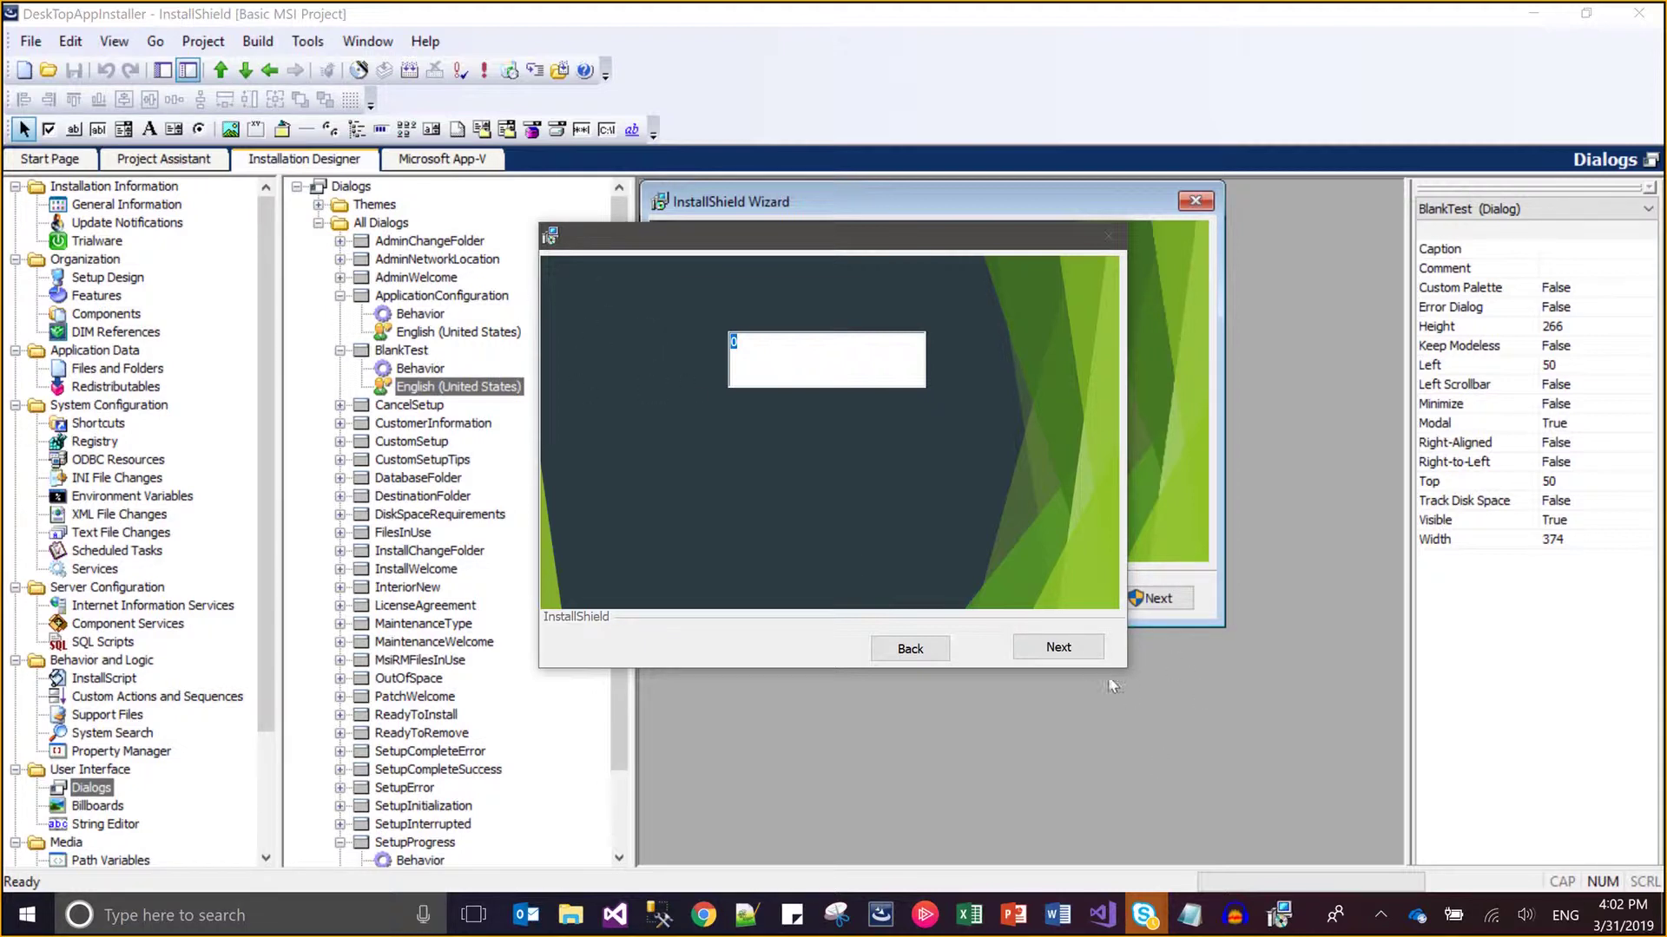
click(1091, 657)
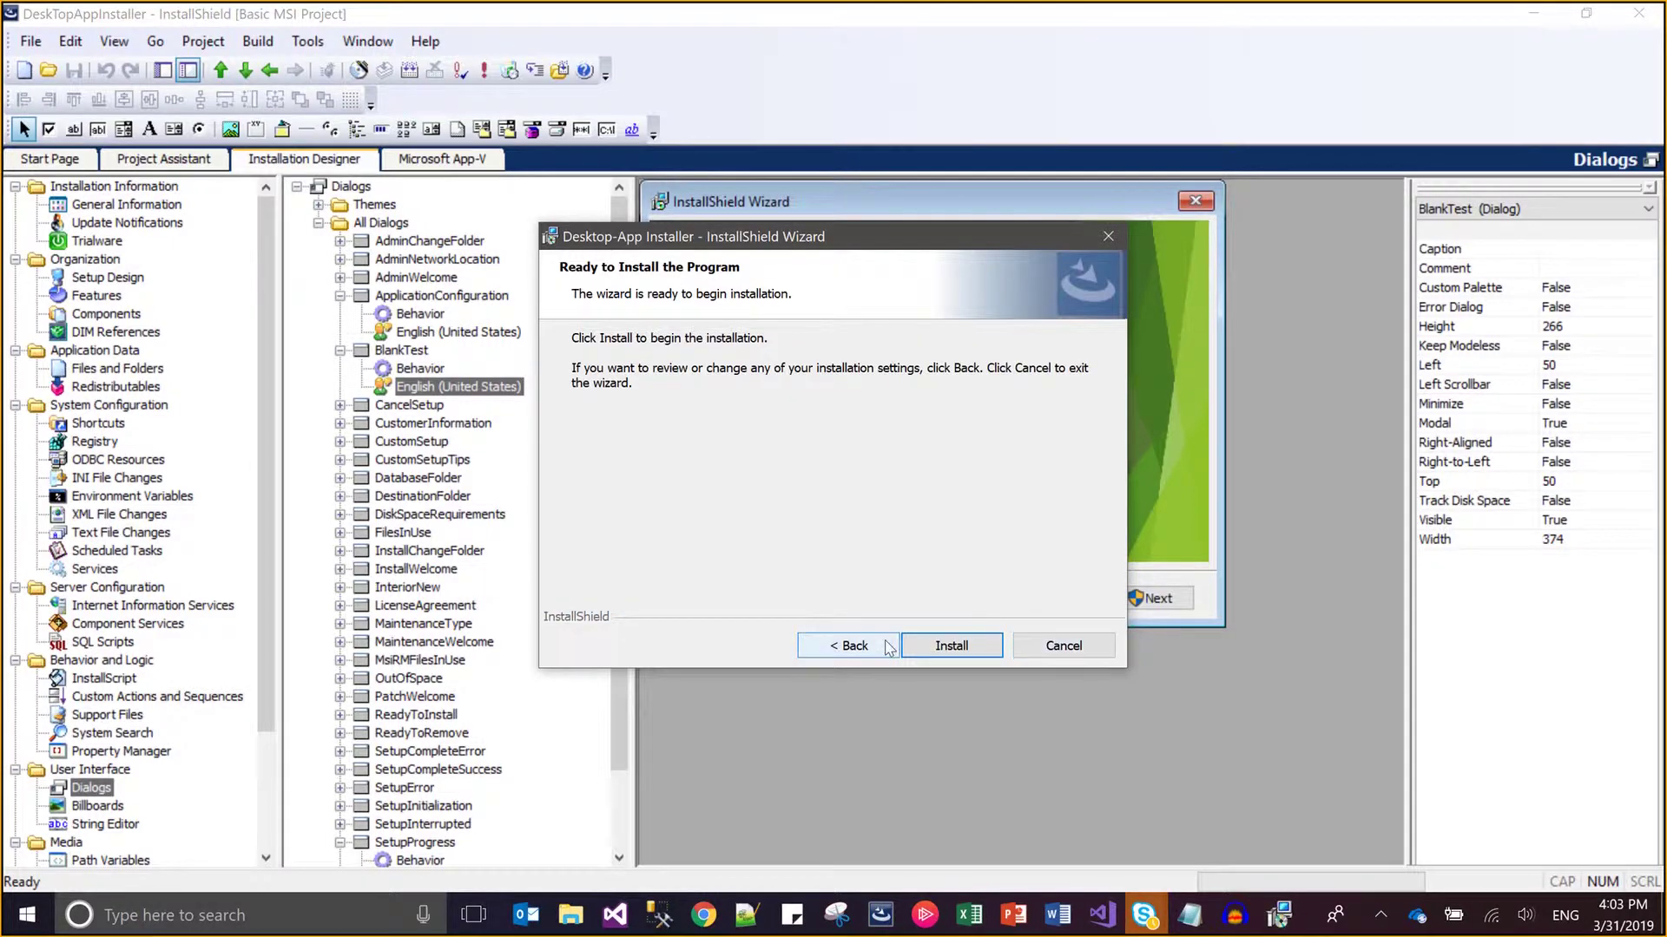
Go back to Application Configuration, append 1 to the Name of User, and proceed through the BlankTest dialog to Ready to Install
click(846, 645)
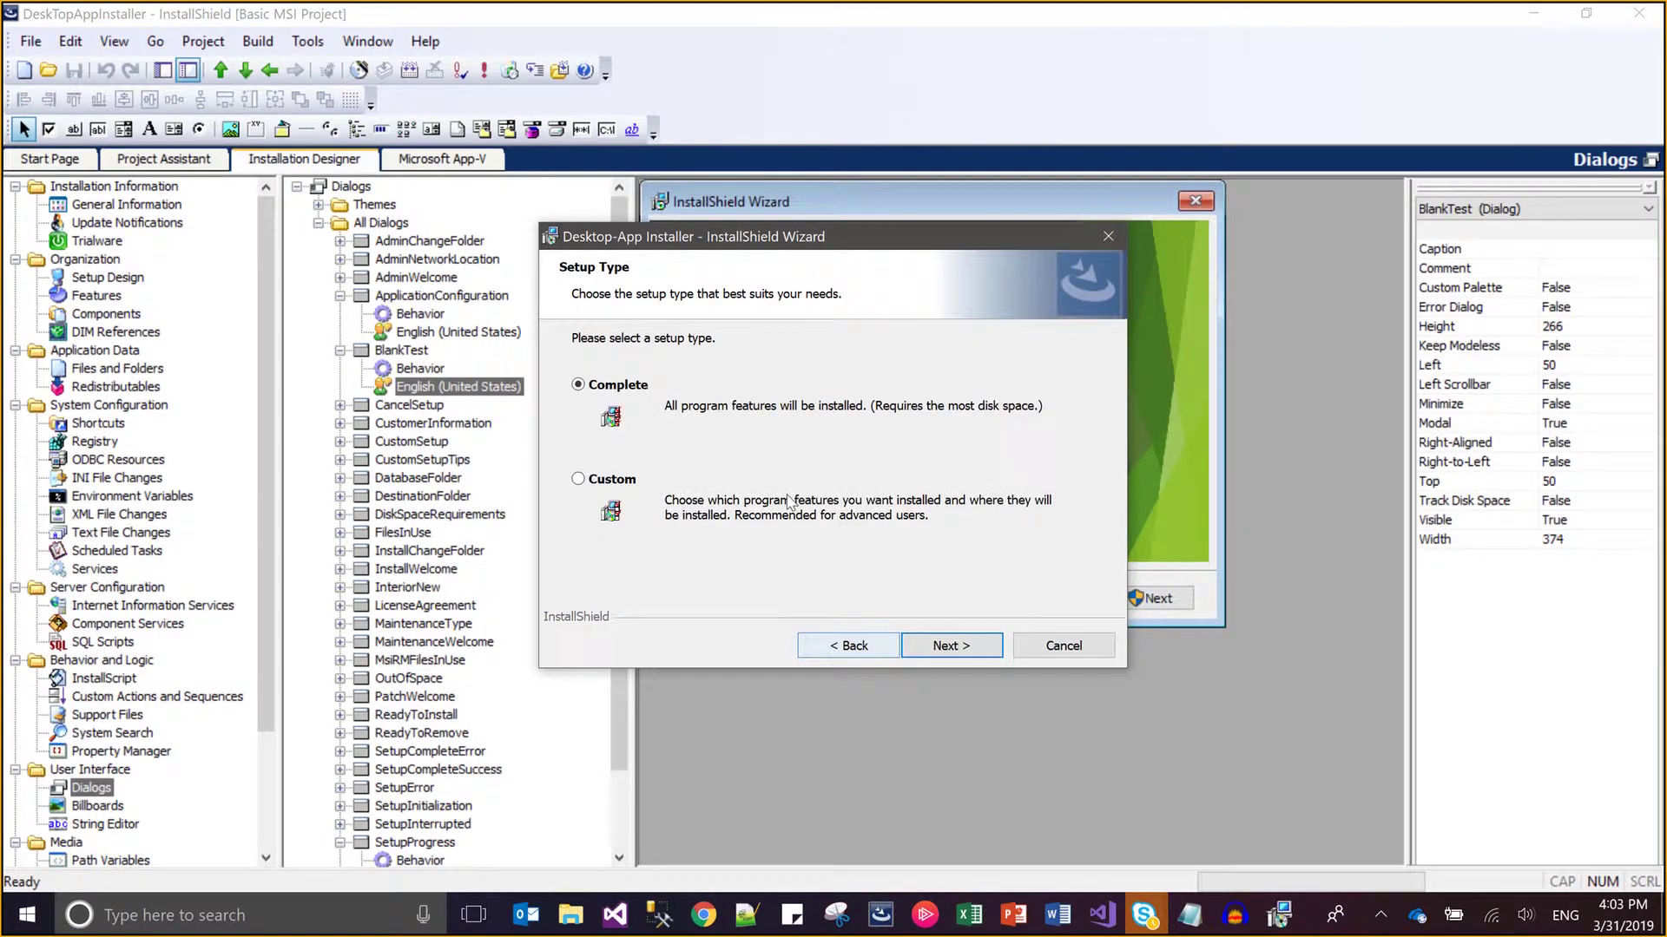
click(946, 645)
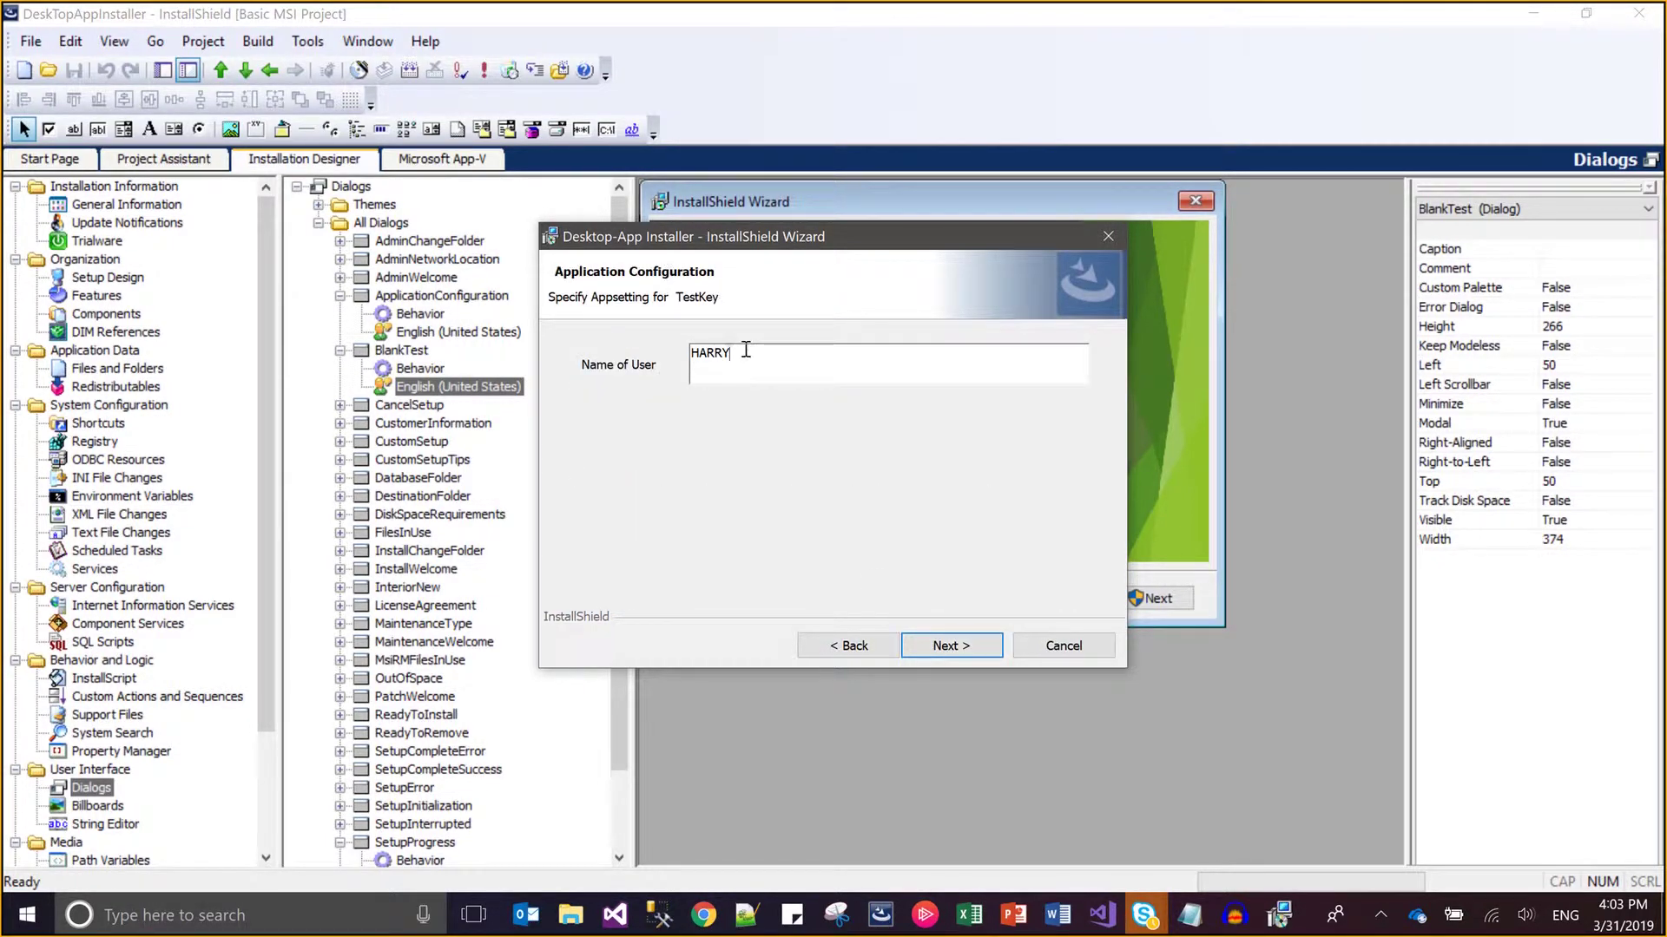
text(1)
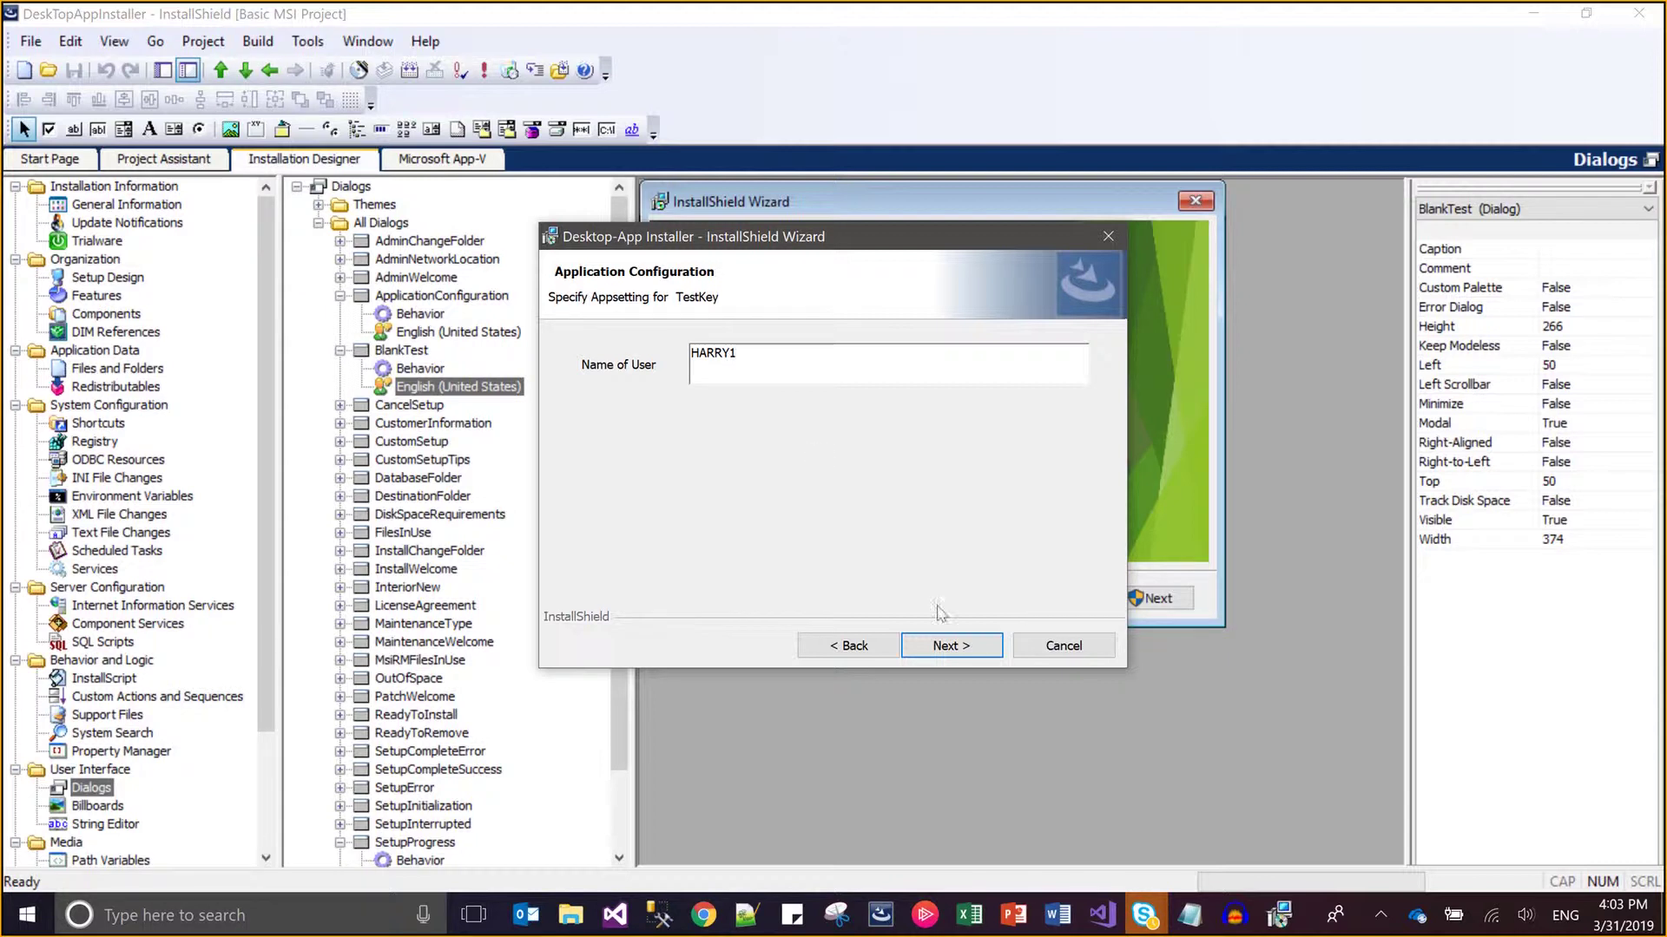
click(957, 647)
click(952, 647)
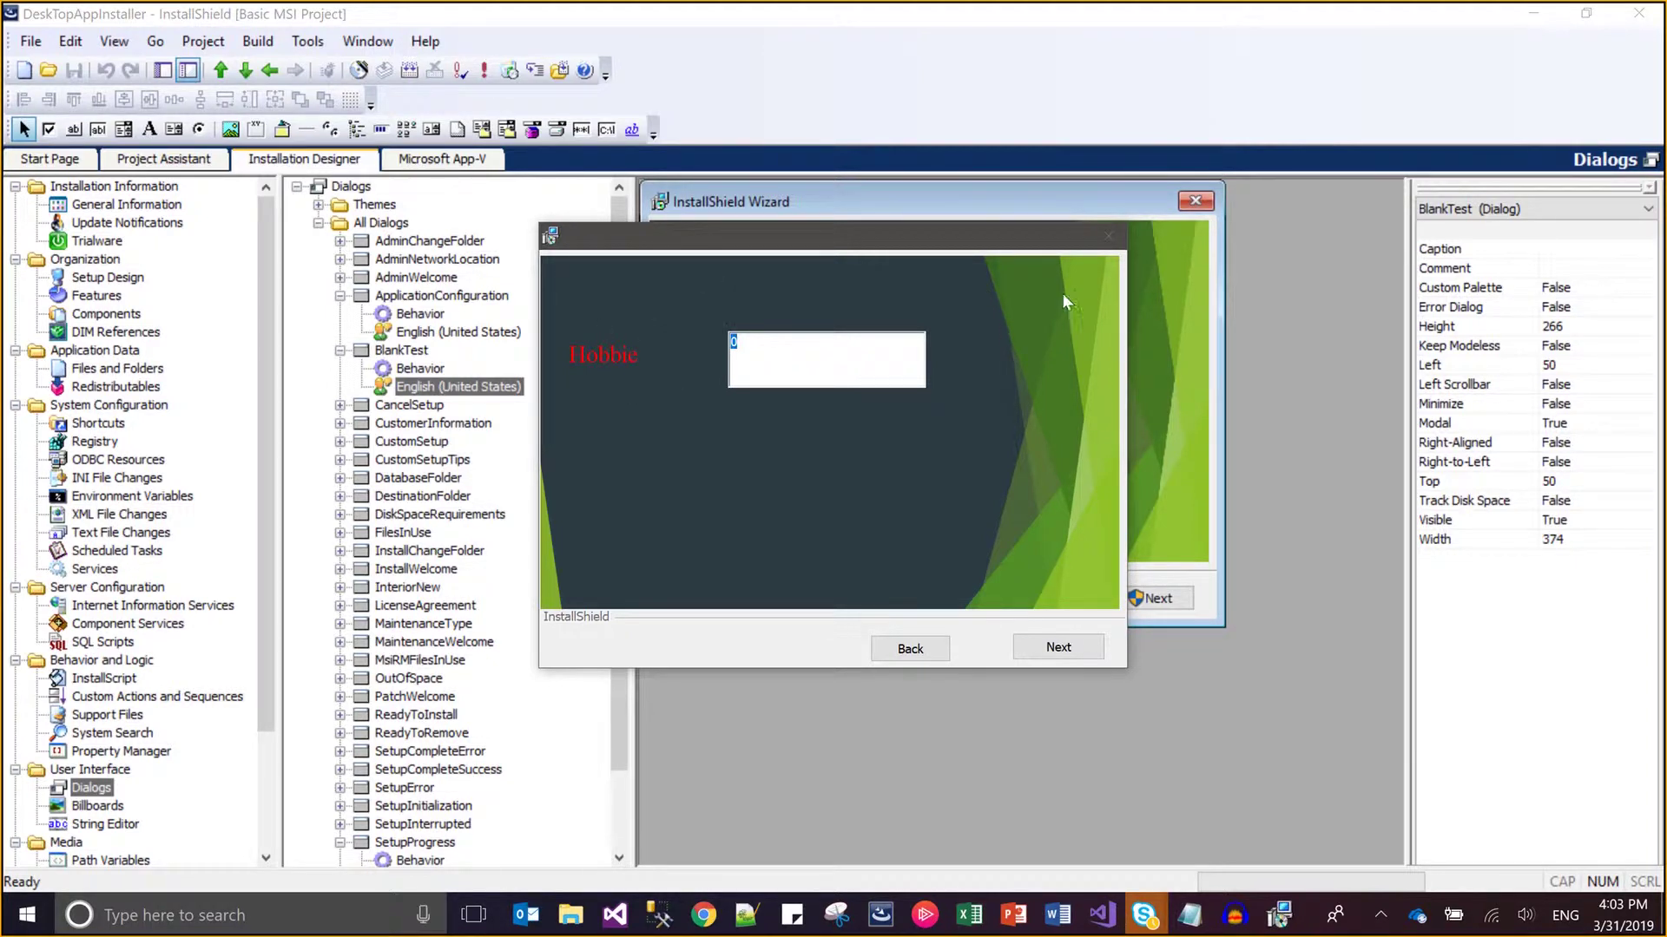
click(1041, 647)
Cancel the Desktop-App Installer test installation, confirm the cancellation, and finish the wizard
click(1076, 648)
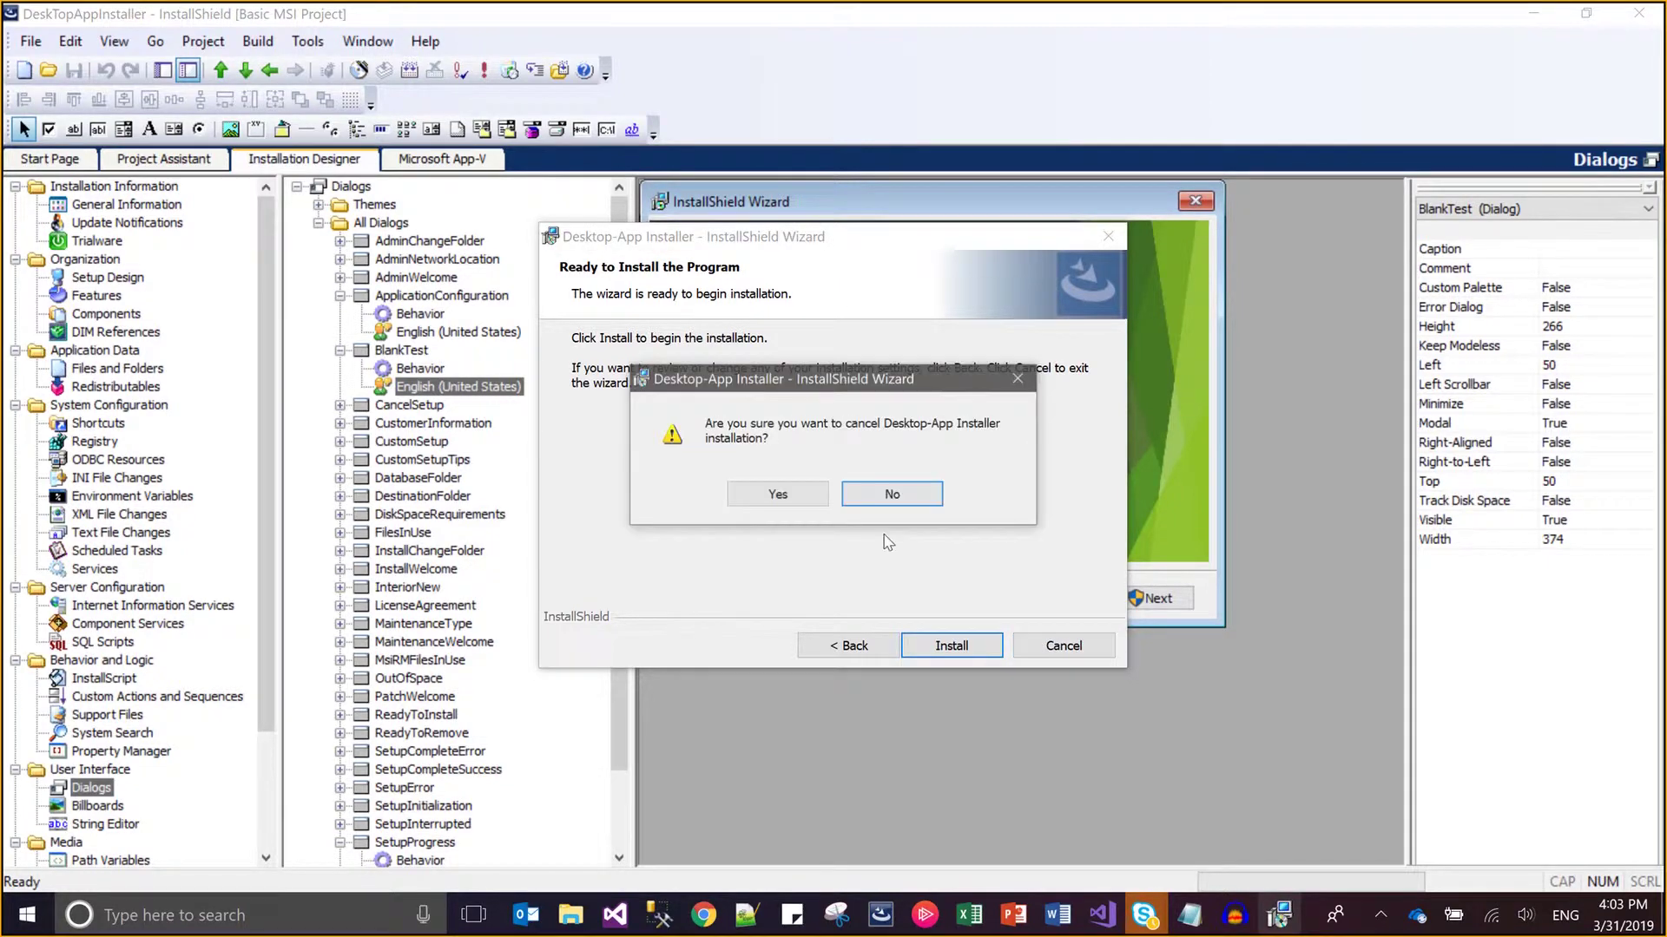
click(781, 496)
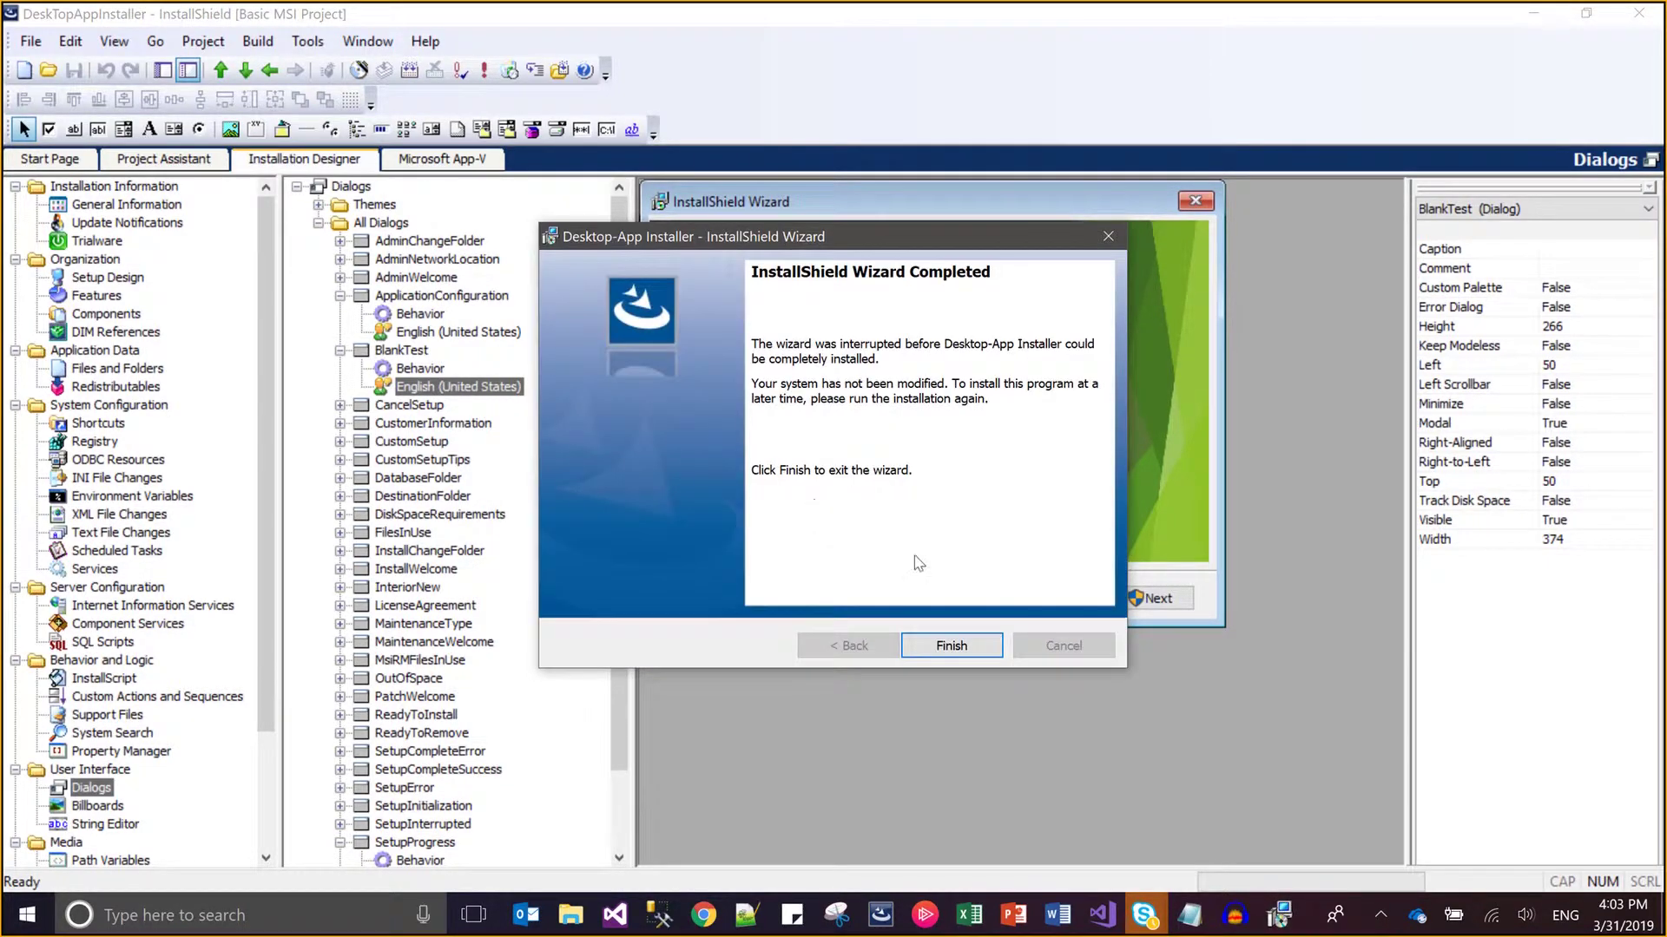
click(951, 647)
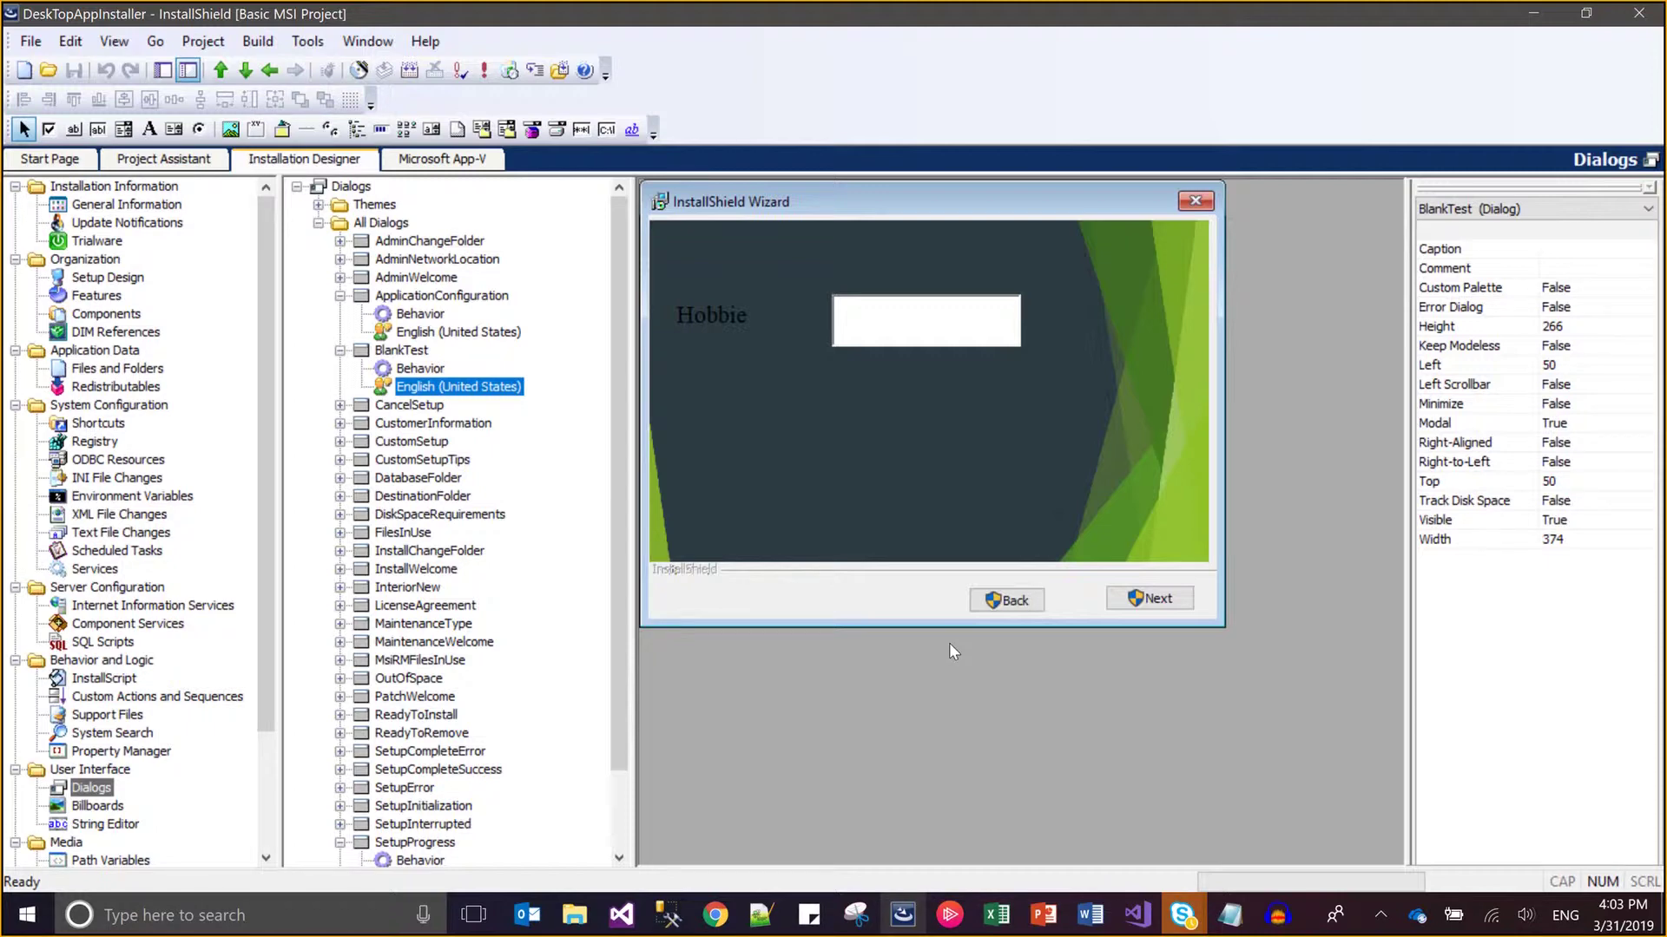
Switch to Chrome and review the Using Subscriptions in Basic MSI Dialogs help page, including its table of subscribable events
click(715, 913)
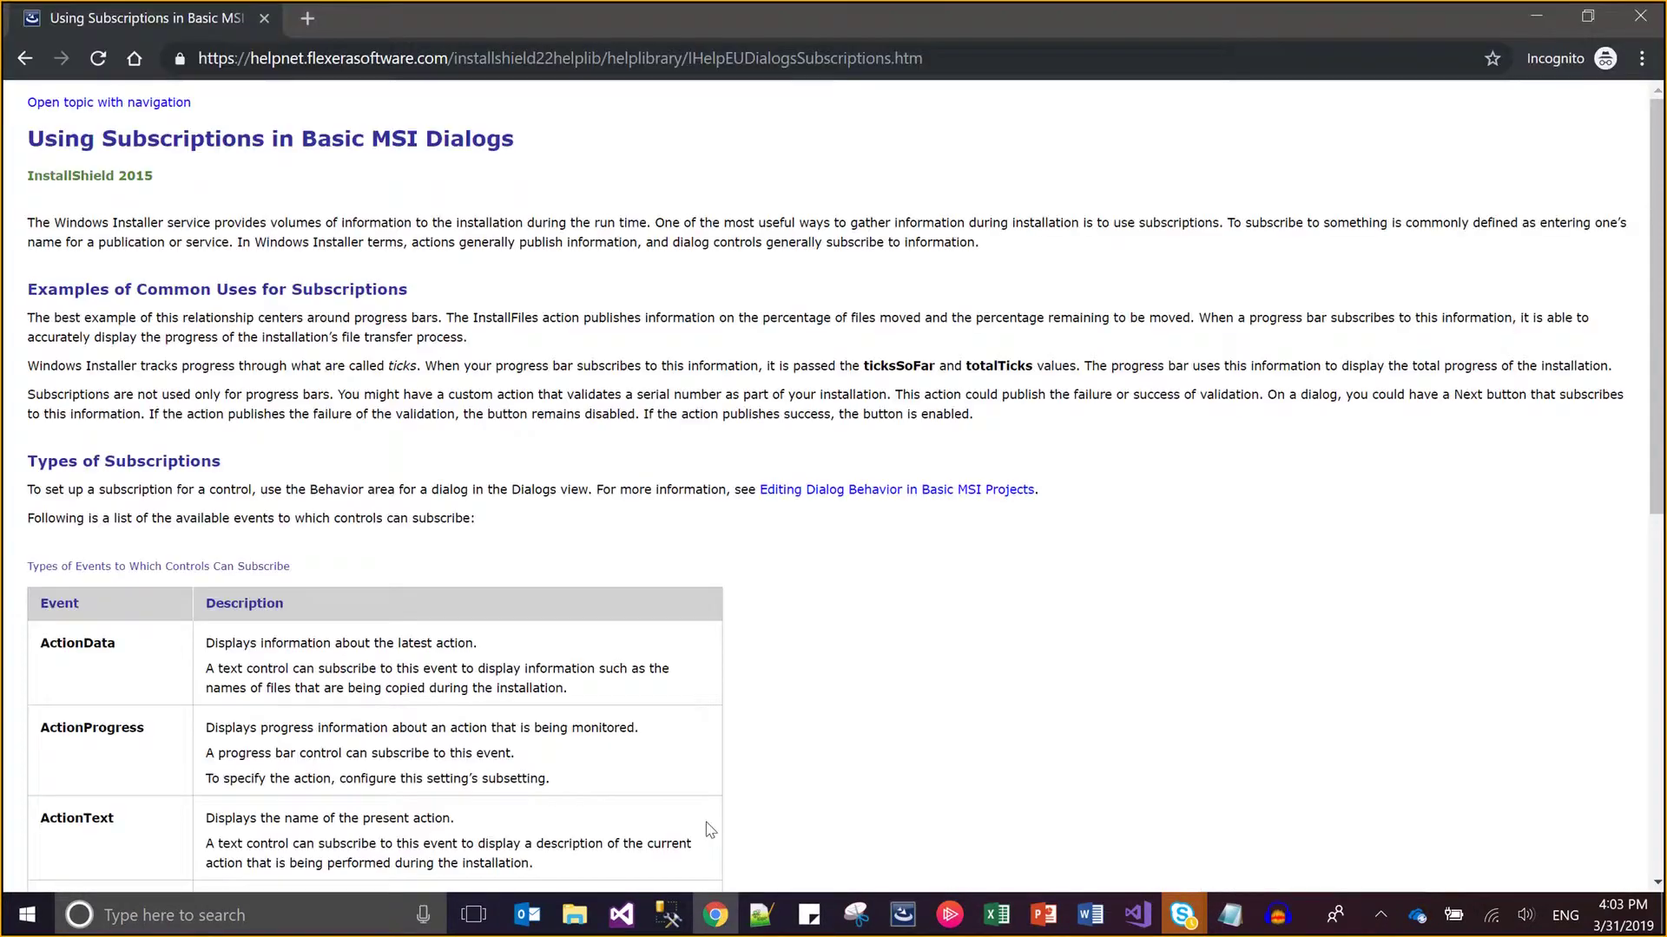
click(570, 61)
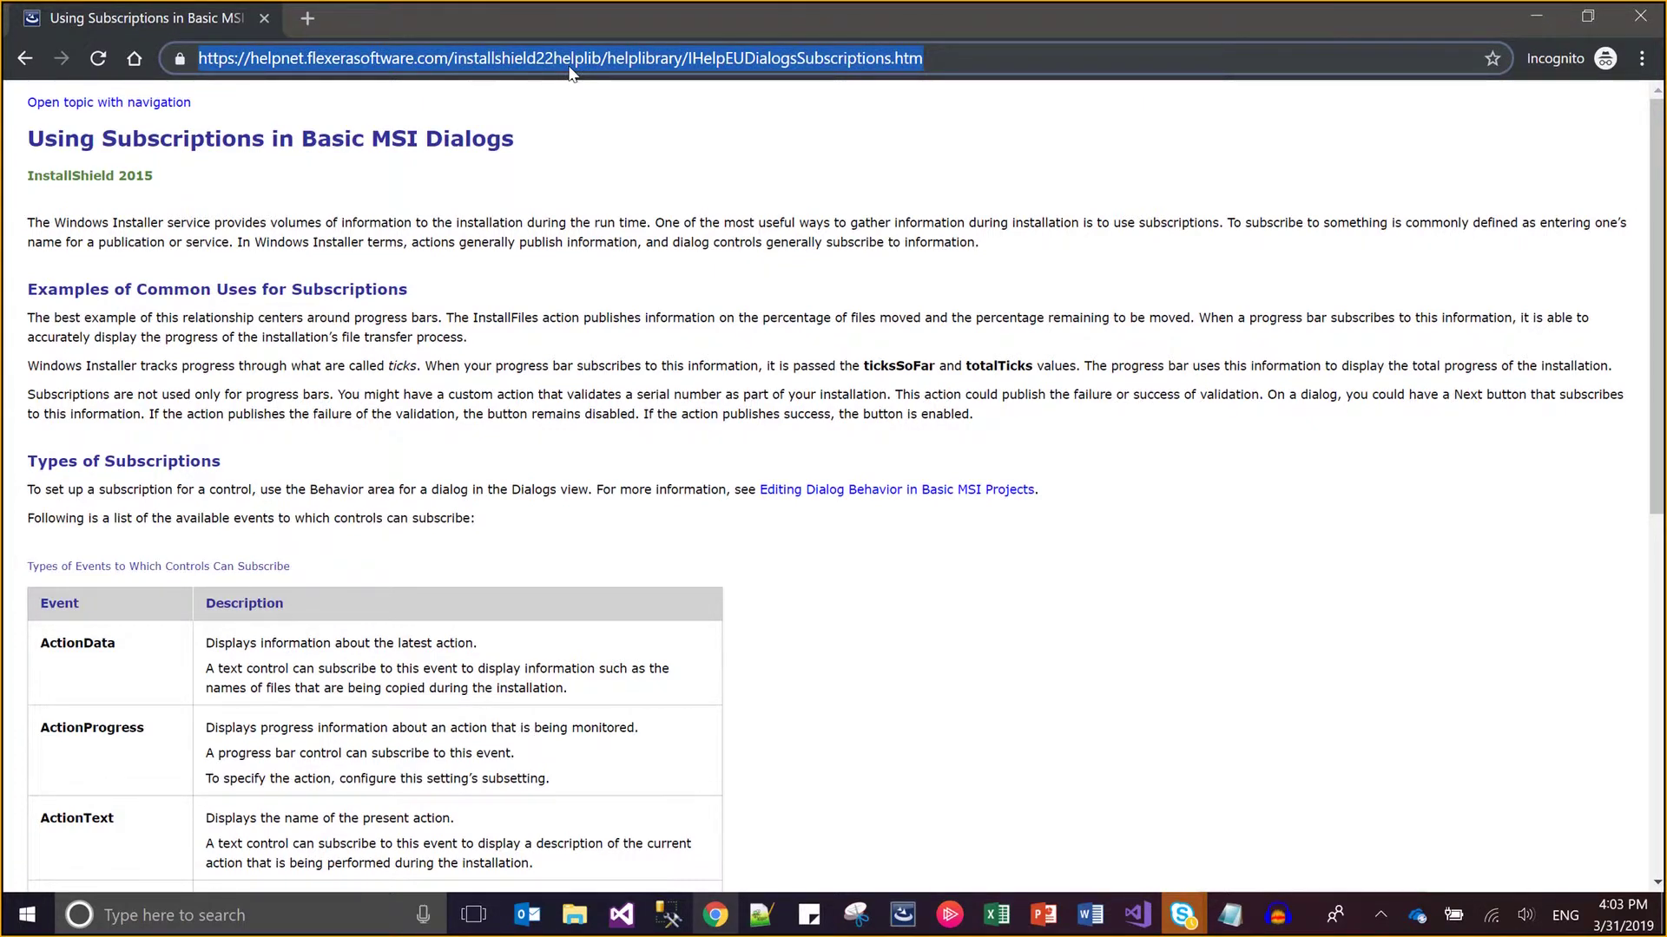
click(272, 241)
scroll(272, 241, down, 8)
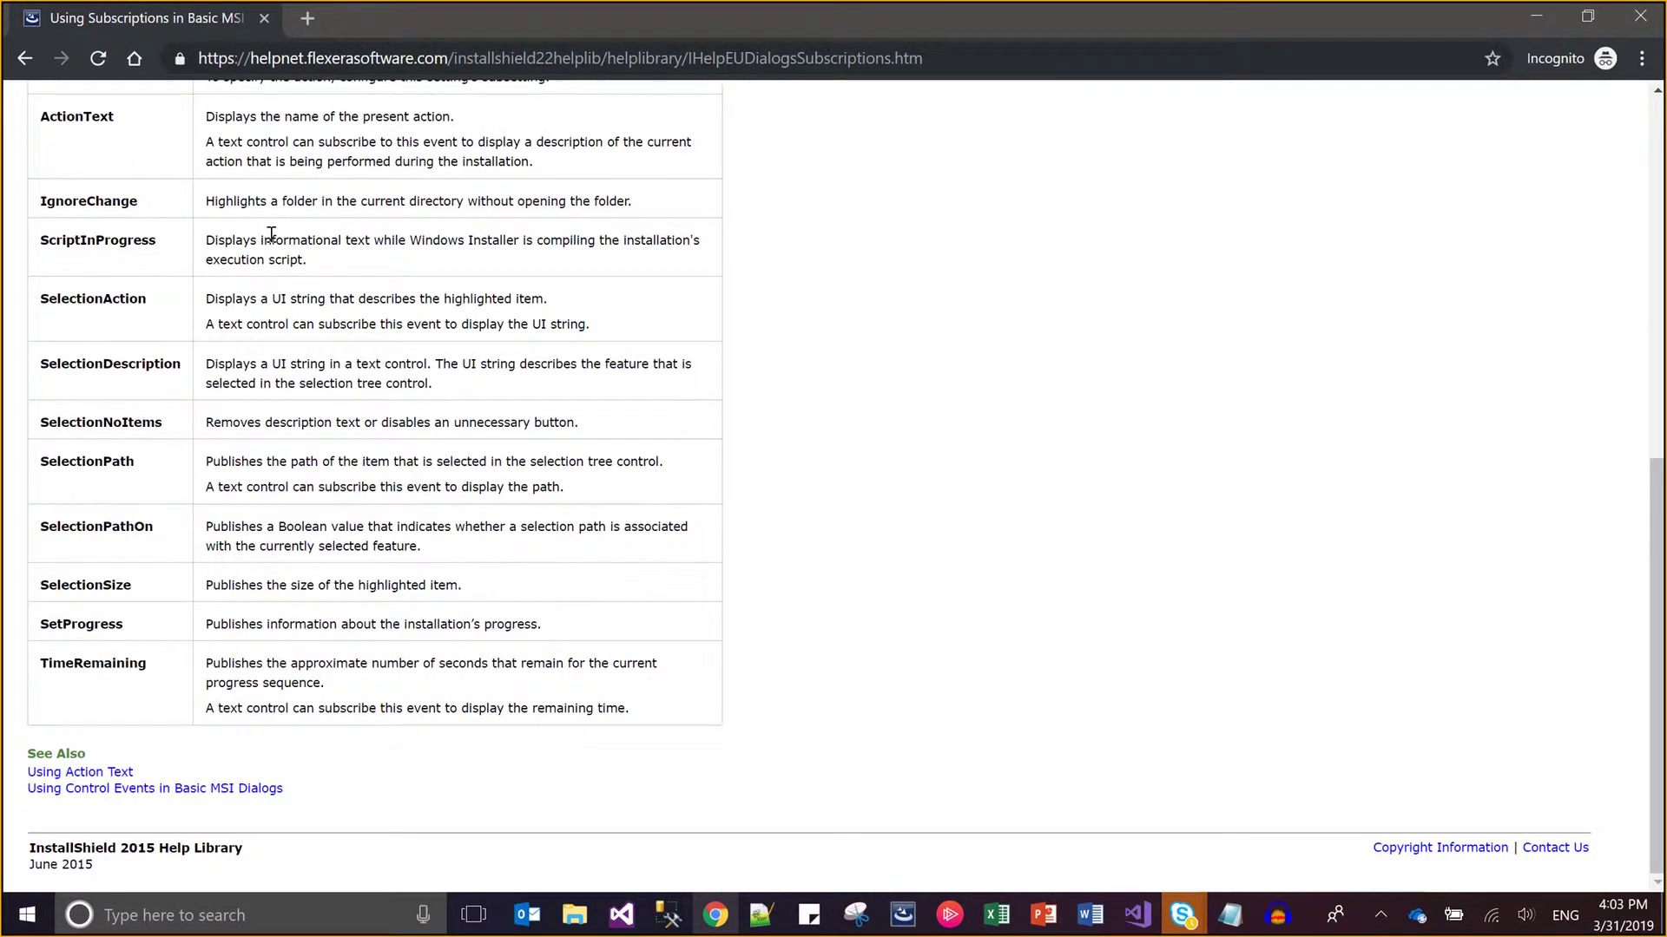
scroll(272, 234, up, 10)
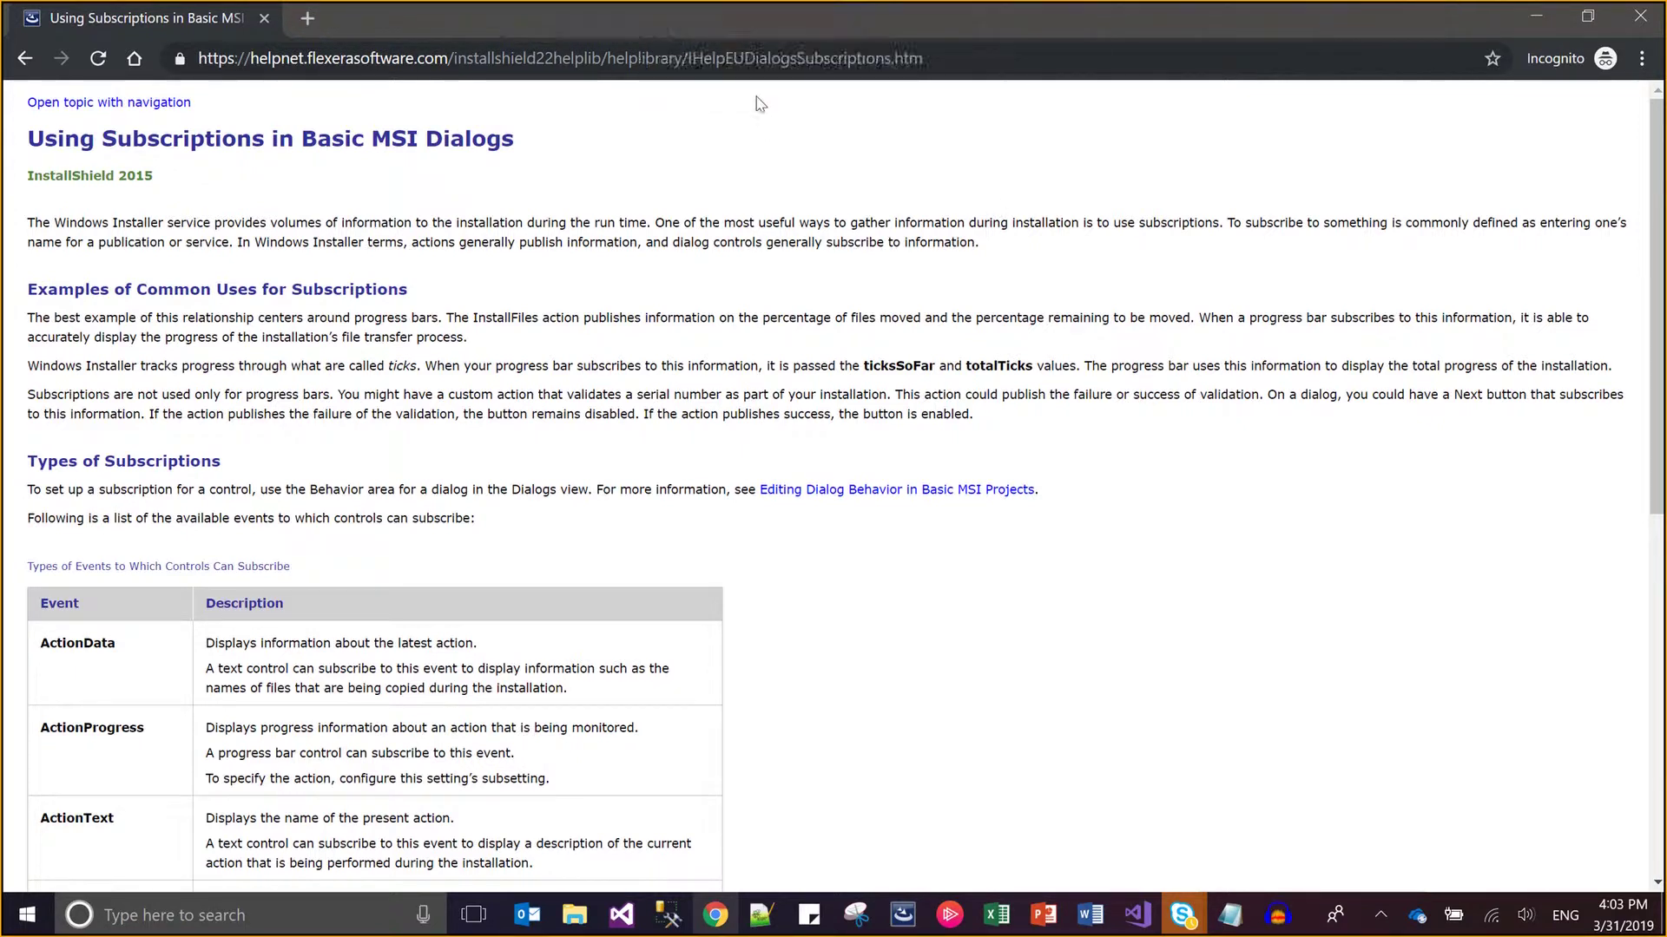
mouse_move(762, 10)
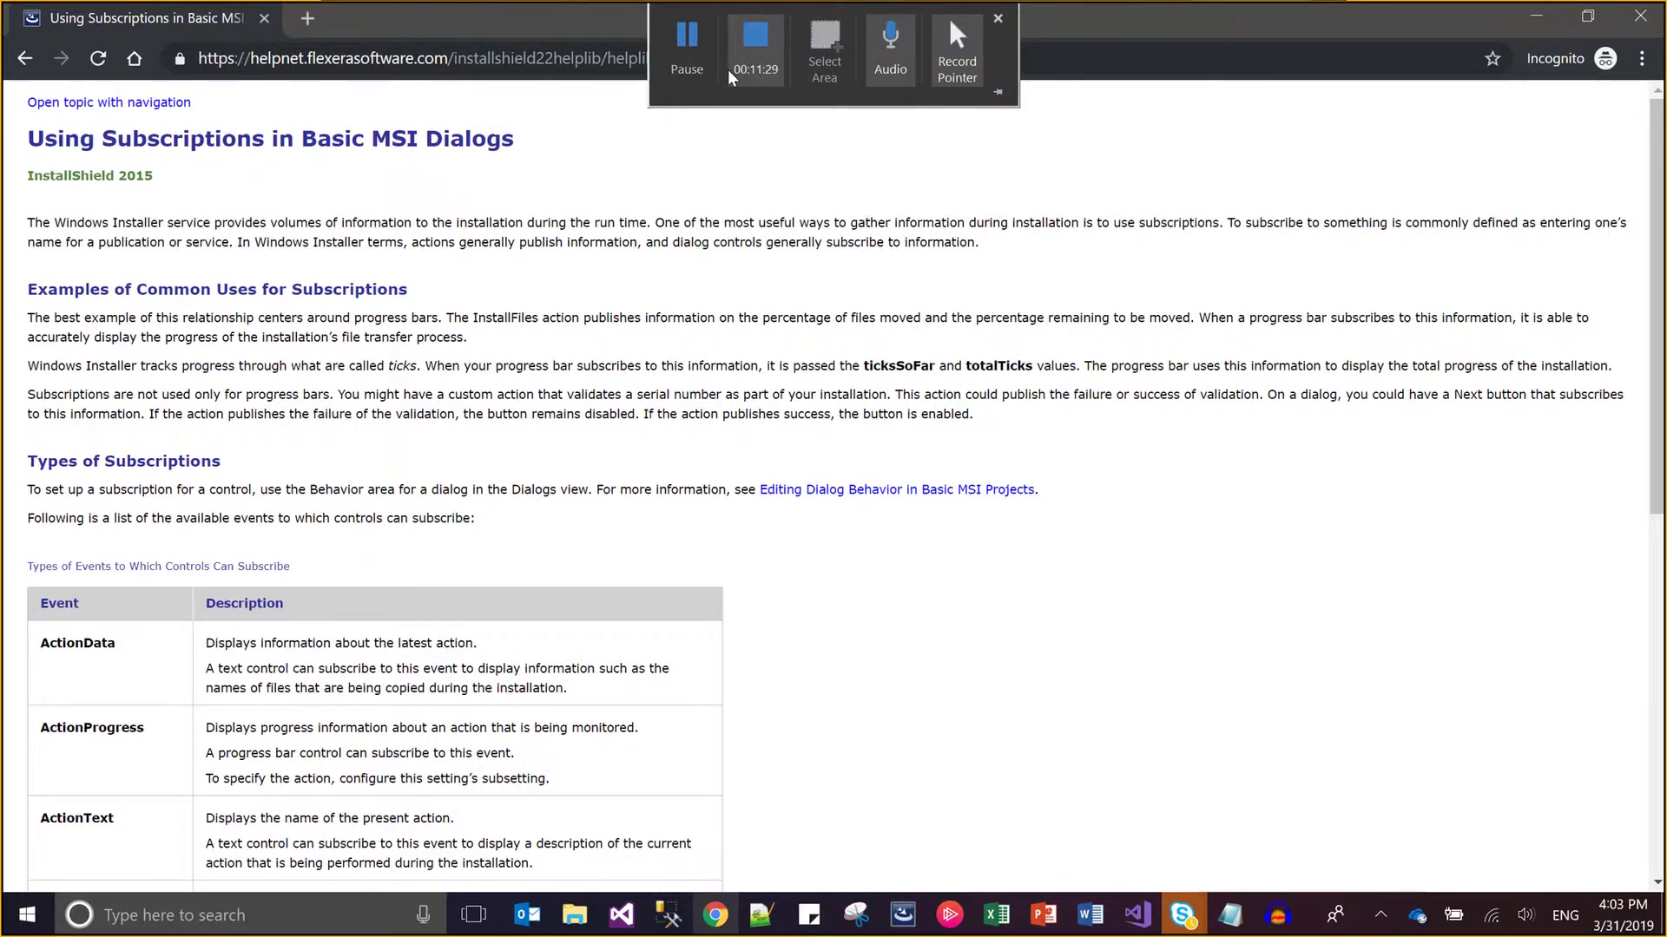
click(763, 69)
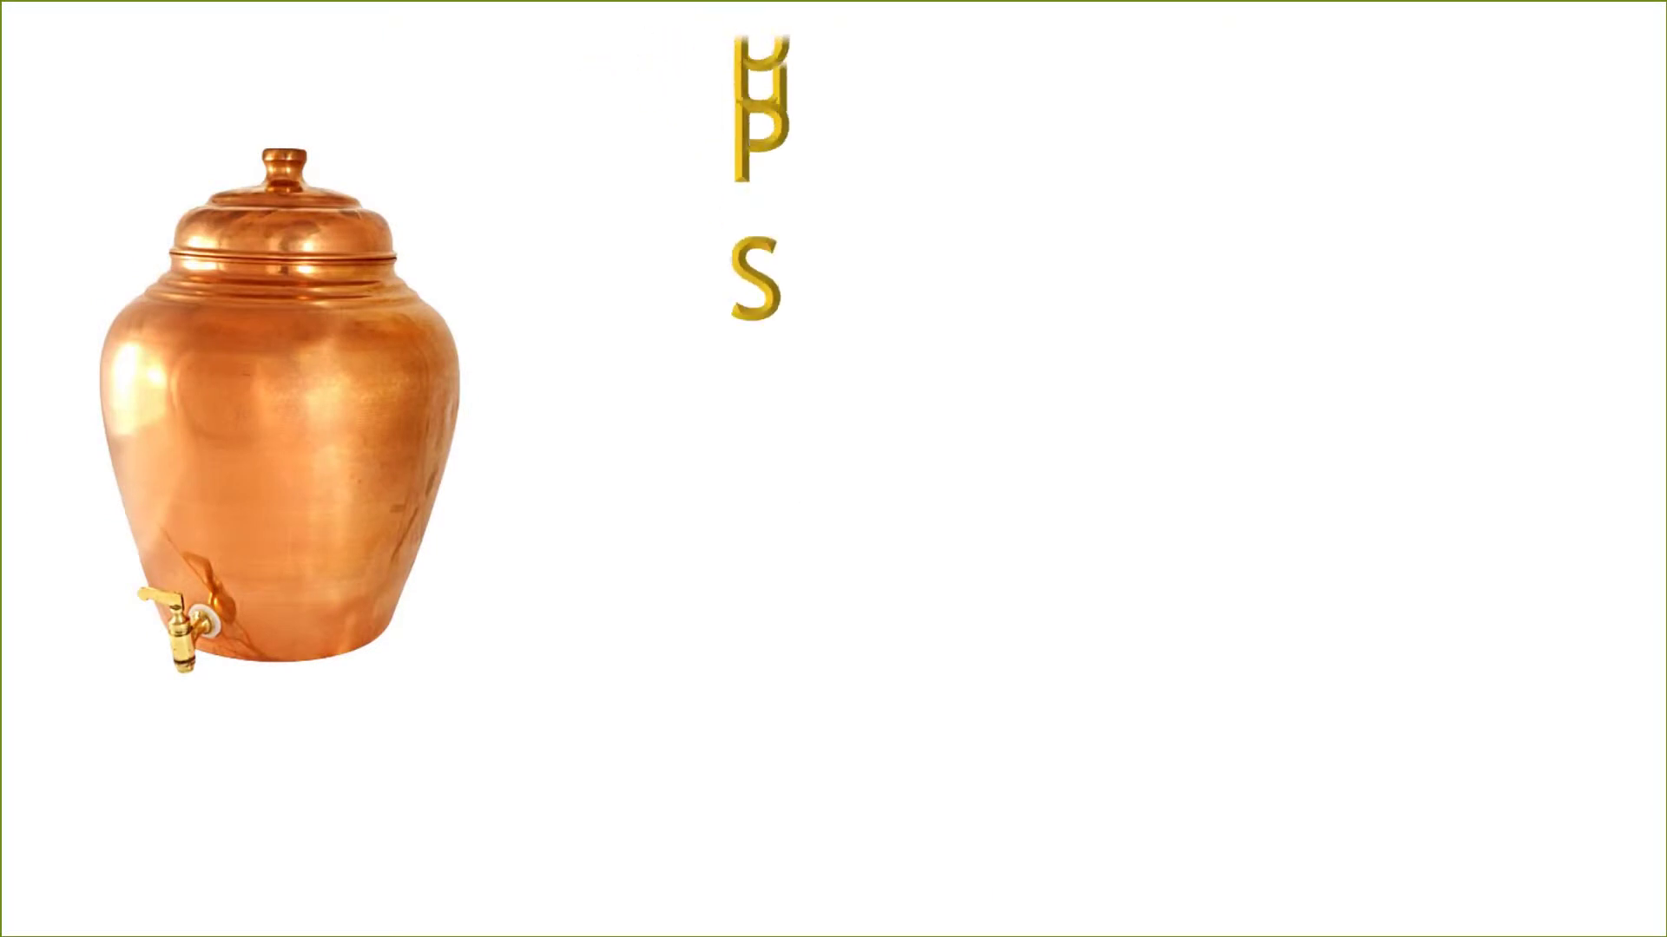